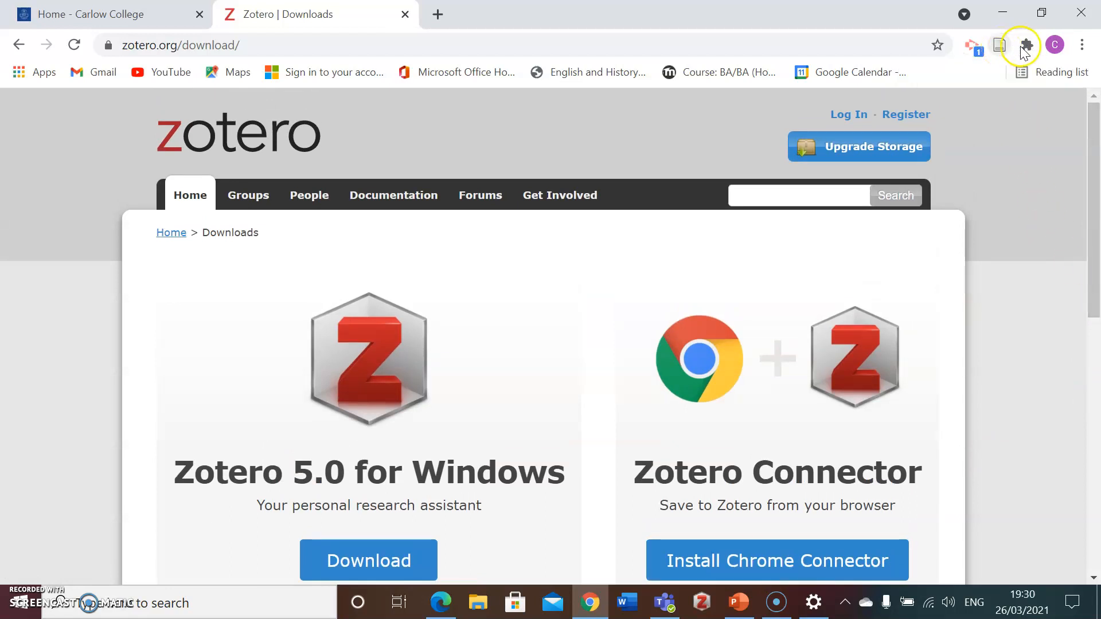
- Unpin the Zotero Connector extension from the Chrome toolbar and pin it again
{"action": "left_click", "coordinate": [1028, 46]}
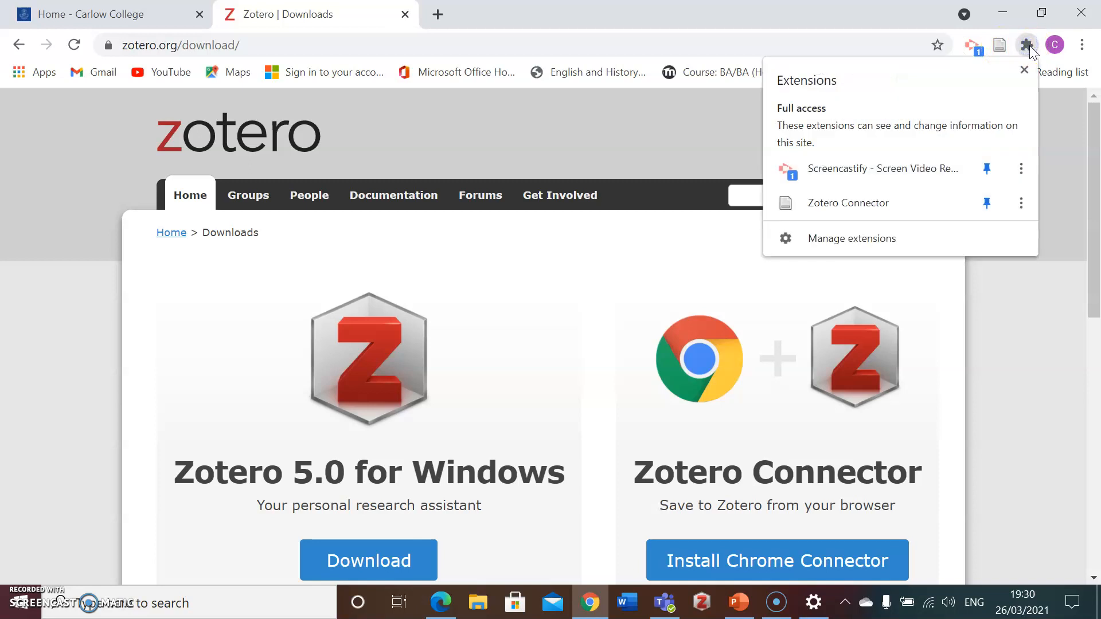
{"action": "left_click", "coordinate": [986, 203]}
{"action": "left_click", "coordinate": [1013, 322]}
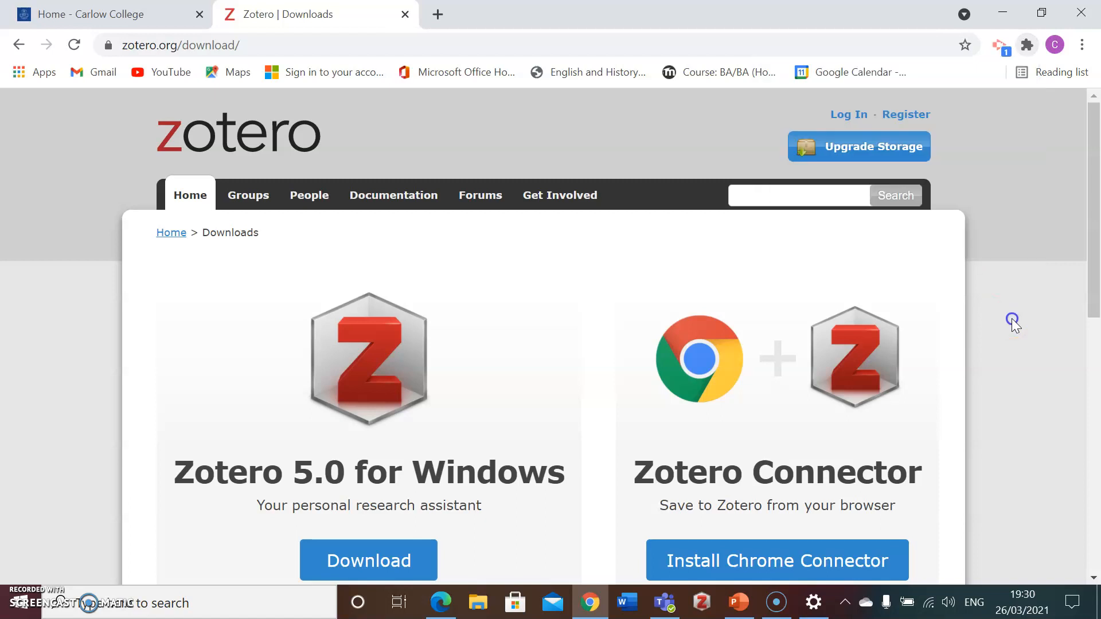
{"action": "left_click", "coordinate": [1030, 45]}
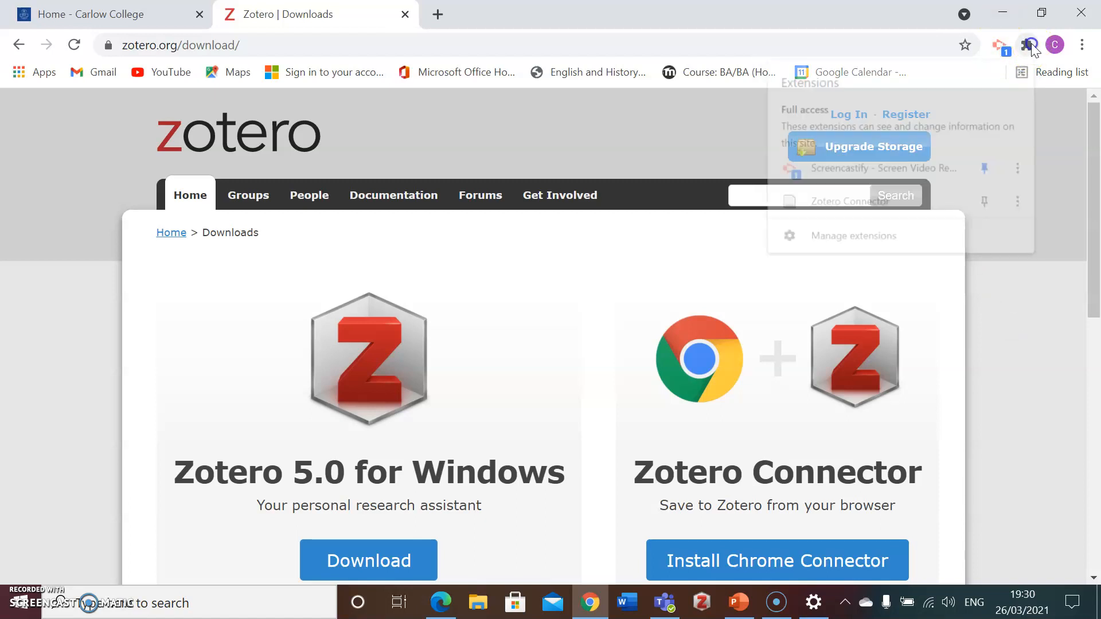
{"action": "left_click", "coordinate": [987, 210]}
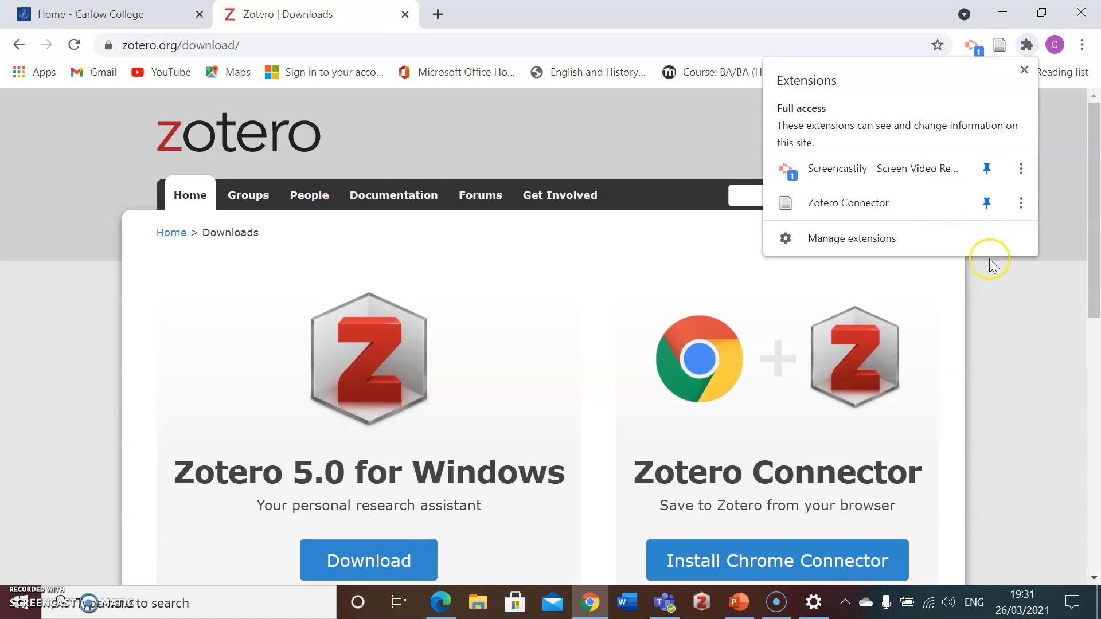
{"action": "left_click", "coordinate": [998, 356]}
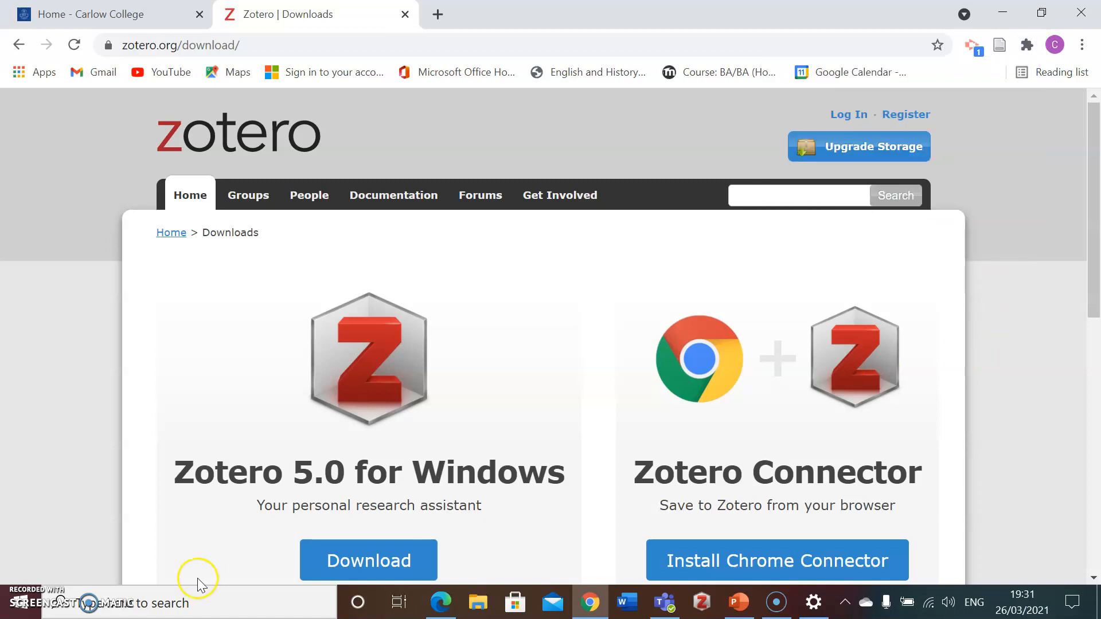
- Search the computer for "zotero" and open the Zotero desktop app
{"action": "left_click", "coordinate": [161, 608]}
{"action": "type", "text": "zotero"}
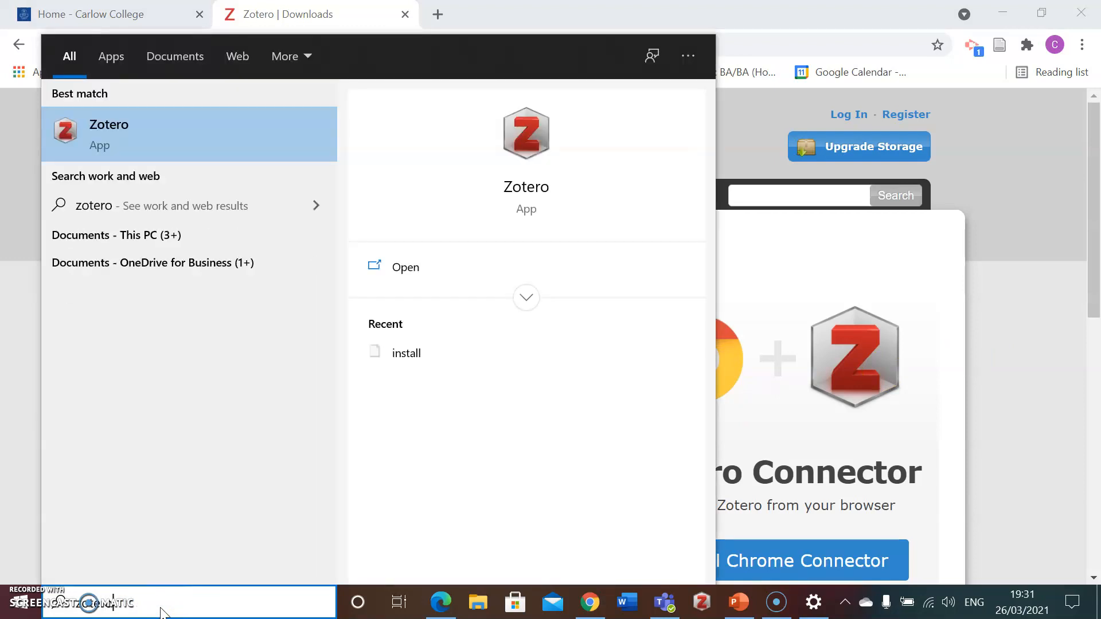
{"action": "left_click", "coordinate": [423, 274]}
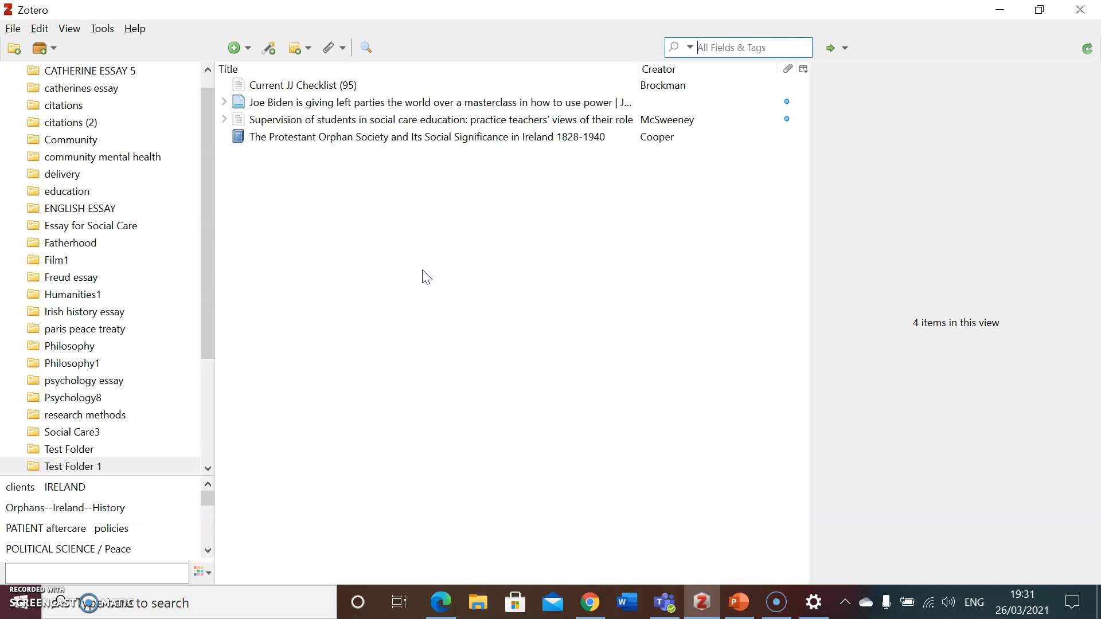
- Look through the Humanities1, Community and ENGLISH ESSAY collections and view the details of the second Poetry for Historians book
{"action": "left_click", "coordinate": [66, 293]}
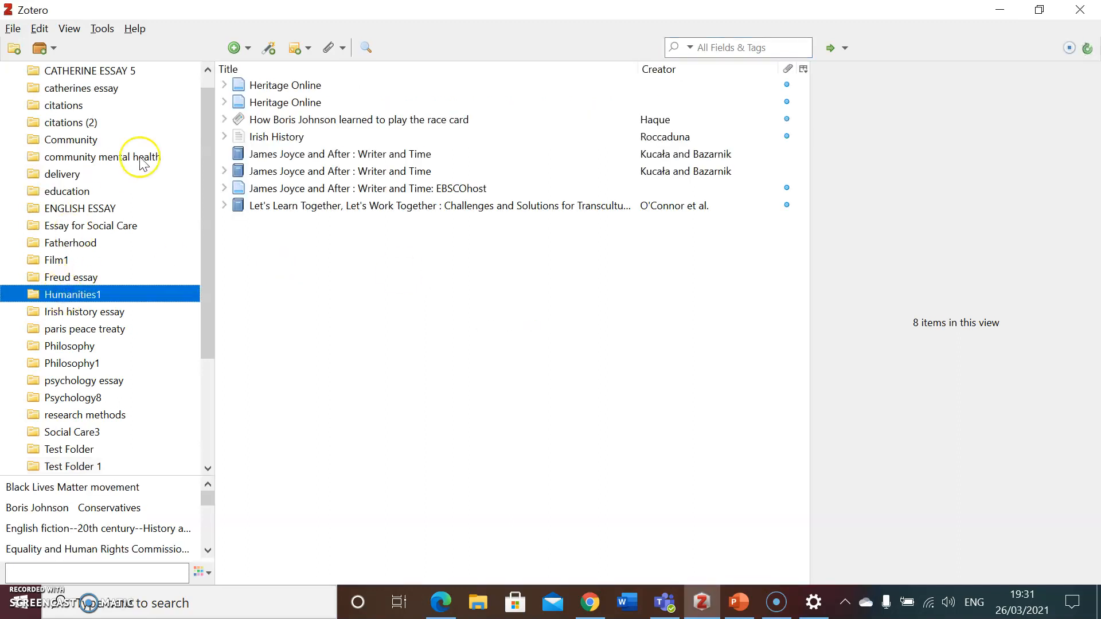
{"action": "left_click", "coordinate": [92, 139]}
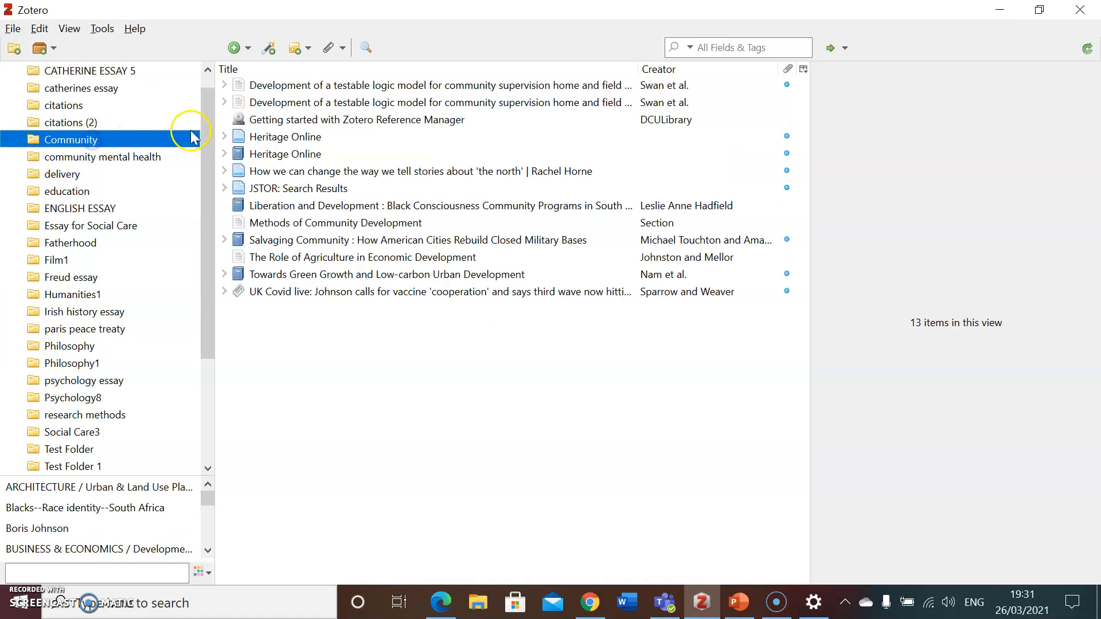
{"action": "left_click_drag", "start_coordinate": [205, 128], "coordinate": [205, 117]}
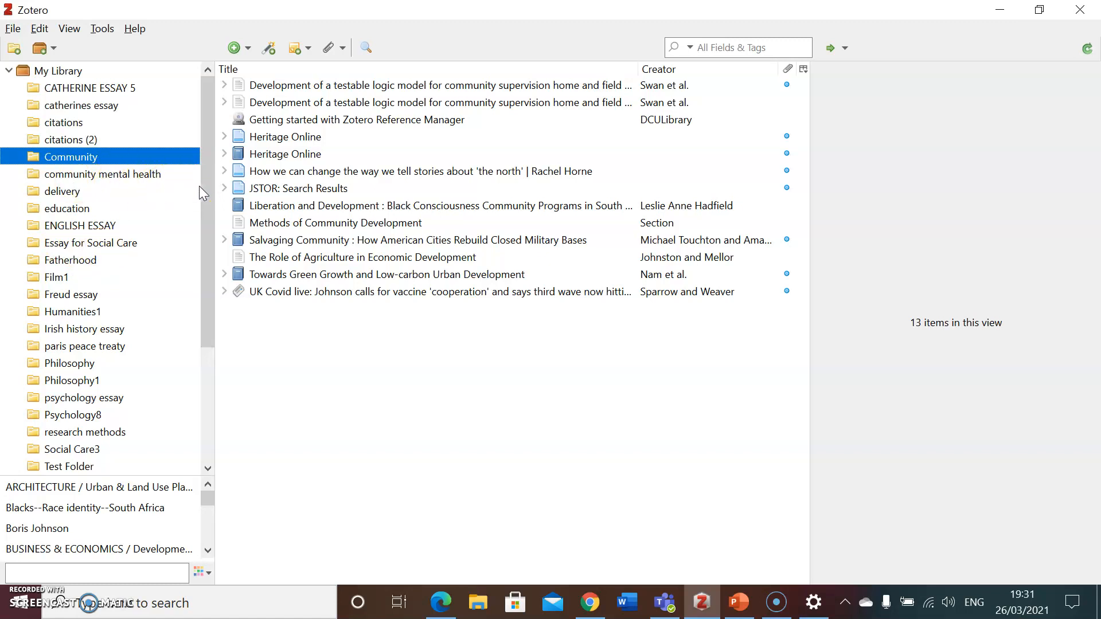
{"action": "left_click", "coordinate": [91, 227]}
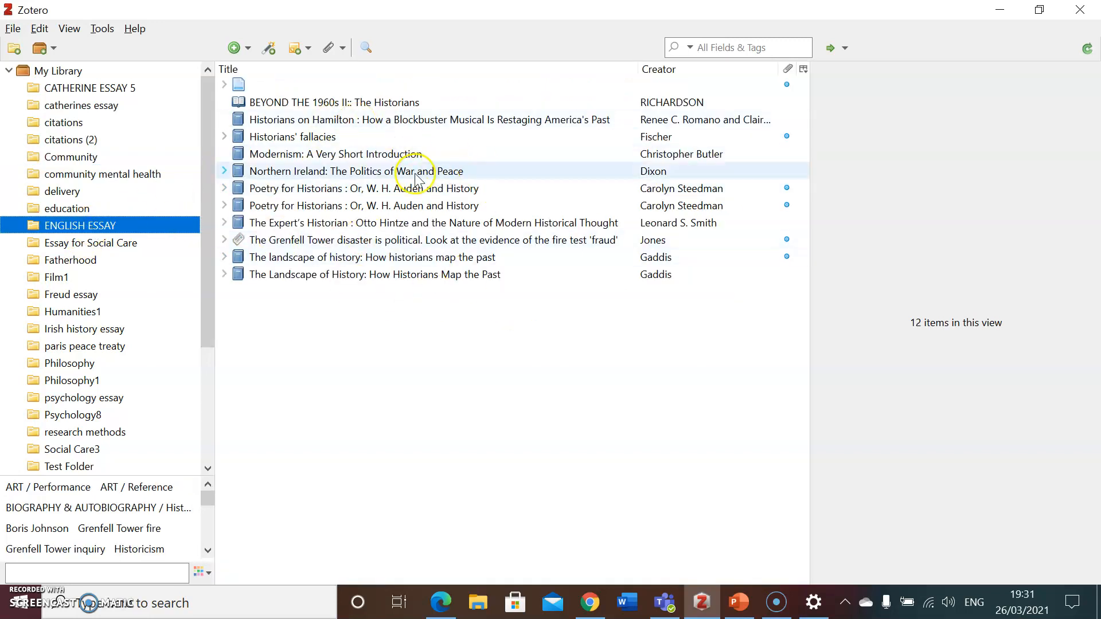
{"action": "left_click", "coordinate": [395, 208]}
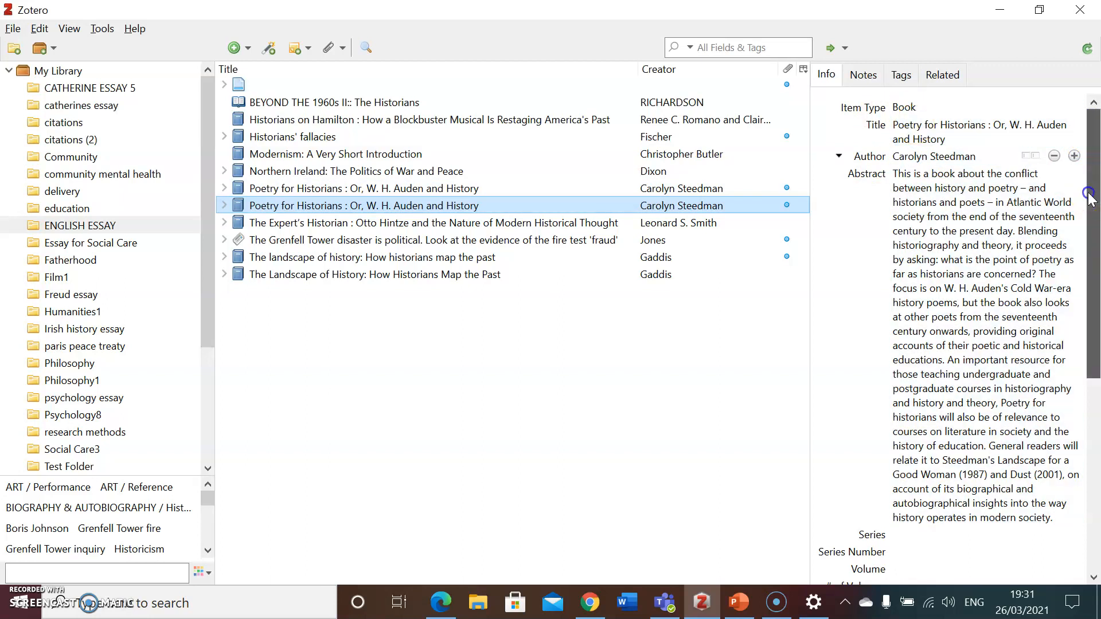
- Create a new collection named Test Folder 6
{"action": "left_click", "coordinate": [15, 48]}
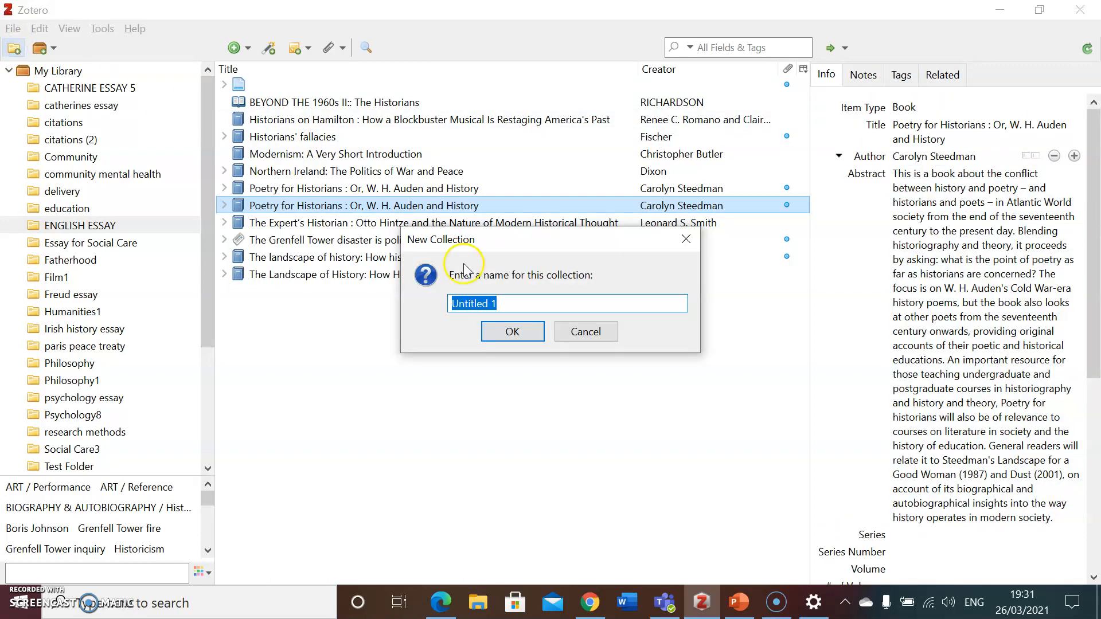
{"action": "left_click", "coordinate": [509, 301]}
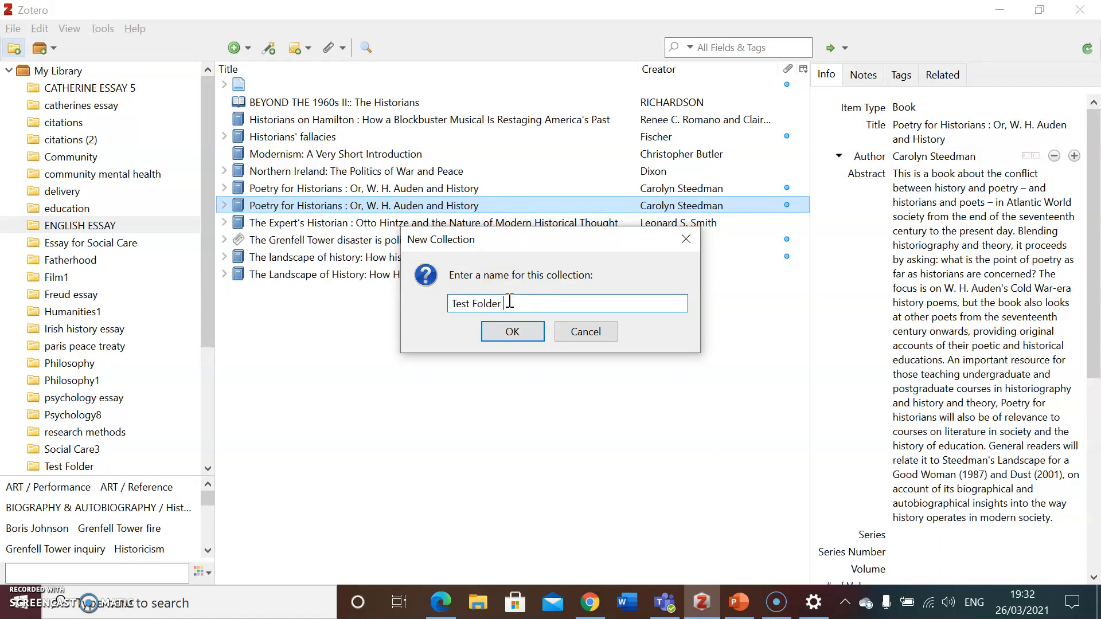
{"action": "left_click", "coordinate": [513, 333]}
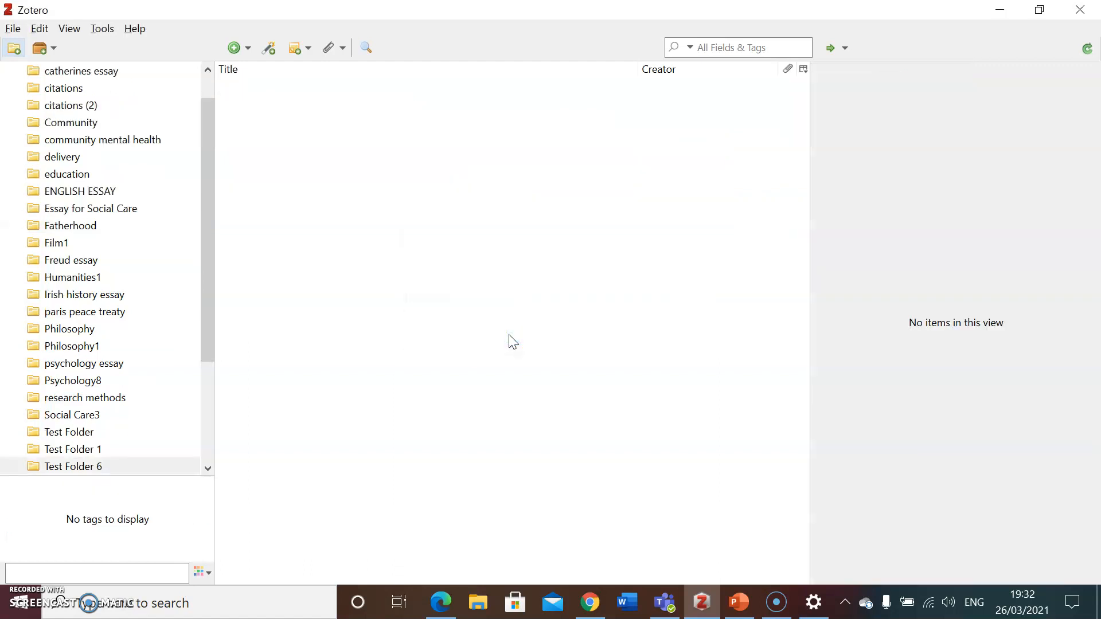
- Switch to Chrome and open the Library Catalogue from the Library page of the Carlow College website
{"action": "left_click", "coordinate": [591, 609]}
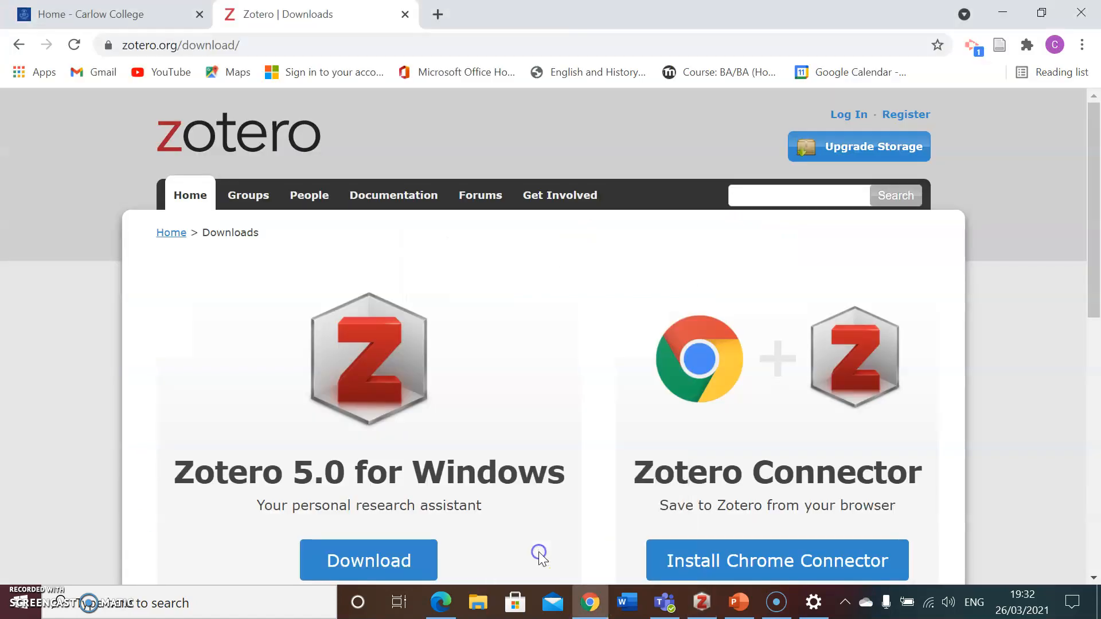
{"action": "left_click", "coordinate": [87, 15]}
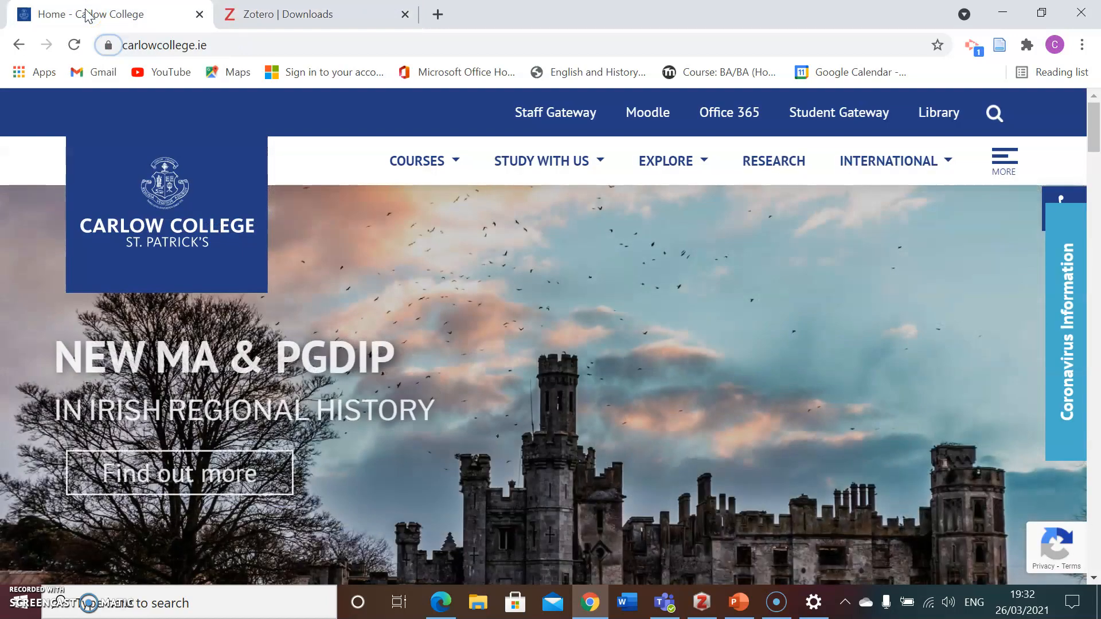
{"action": "left_click", "coordinate": [1095, 126]}
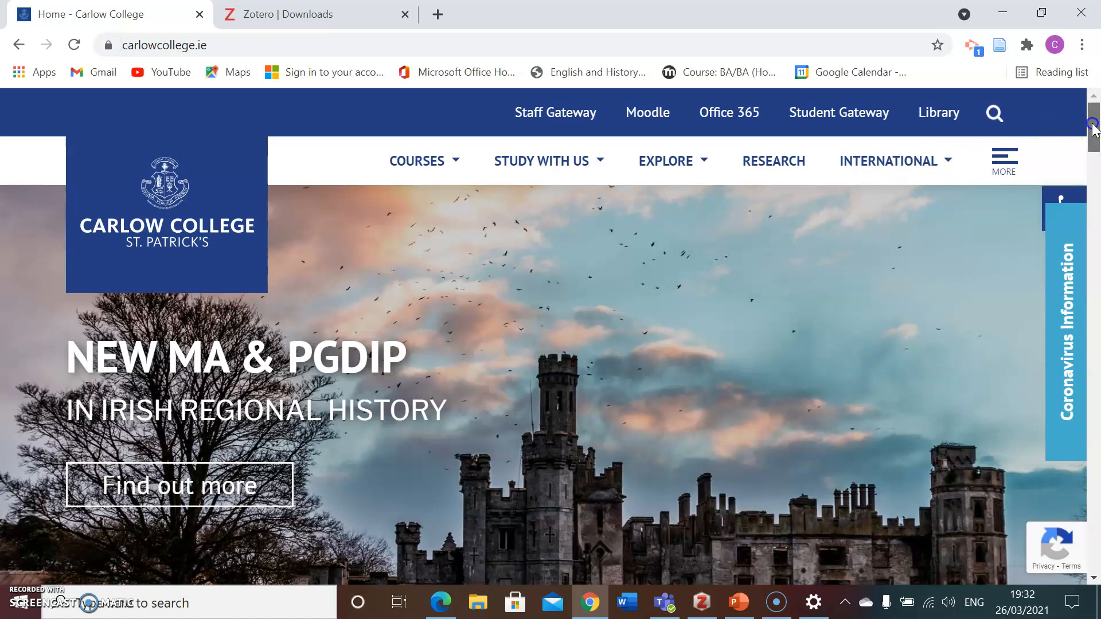
{"action": "left_click", "coordinate": [943, 113]}
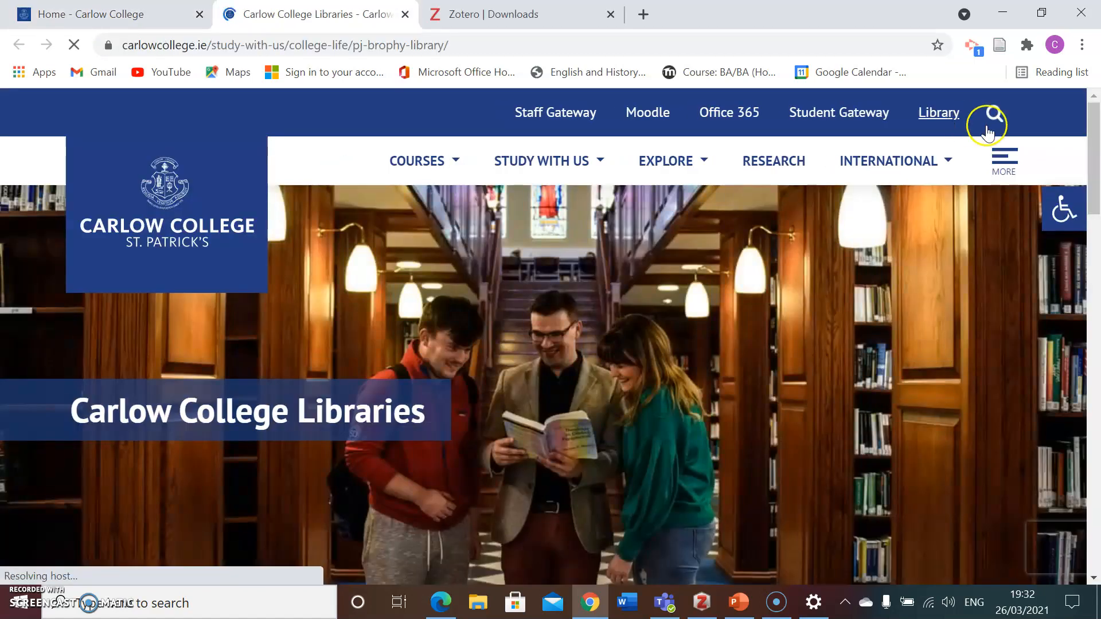
{"action": "left_click_drag", "start_coordinate": [1089, 136], "coordinate": [1094, 339]}
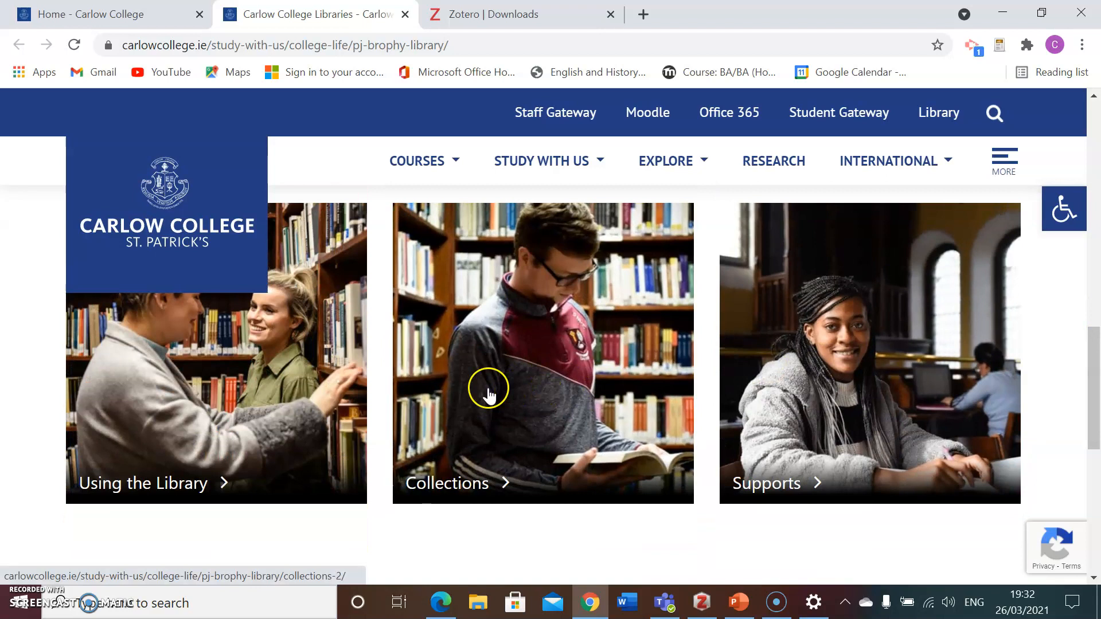
{"action": "left_click_drag", "start_coordinate": [1092, 360], "coordinate": [1085, 283]}
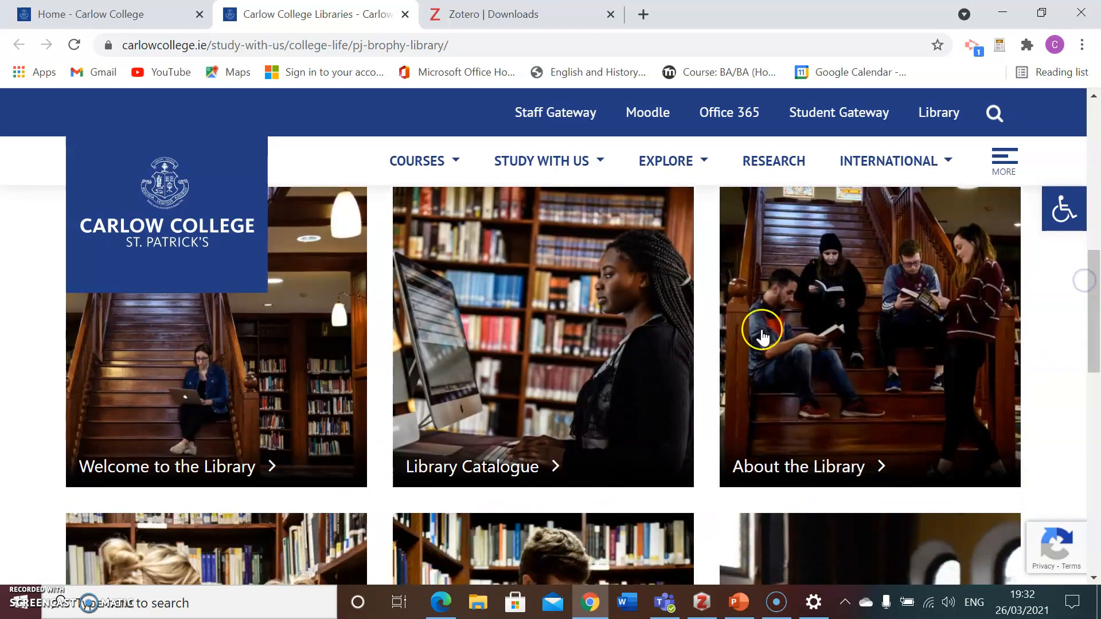
{"action": "left_click", "coordinate": [509, 366]}
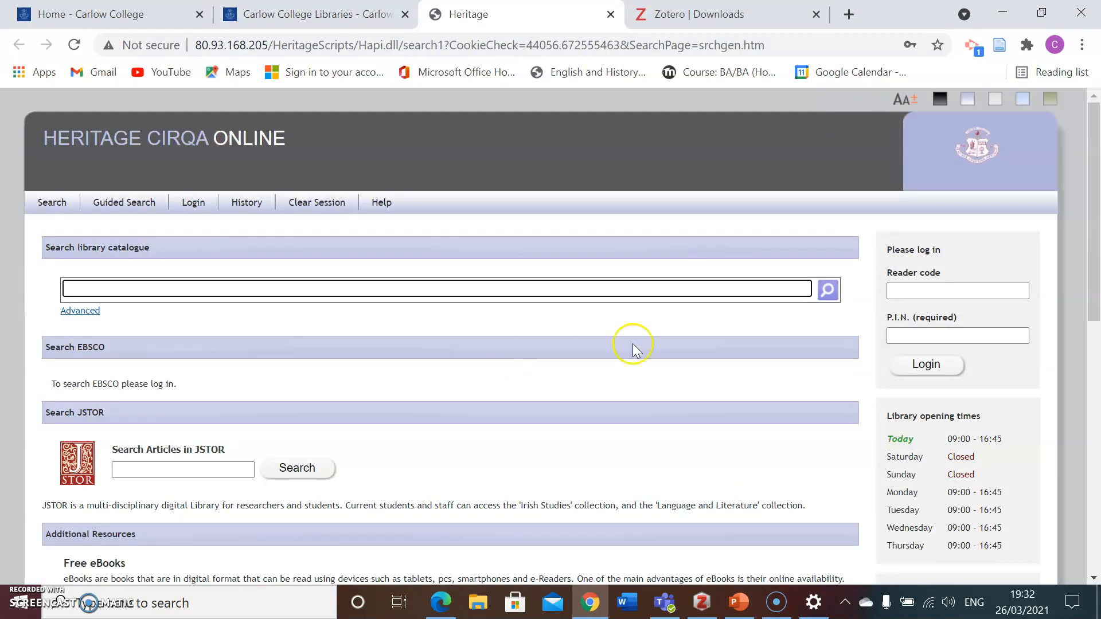
- Log in to the library catalogue with the saved reader code and P.I.N
{"action": "left_click", "coordinate": [894, 292]}
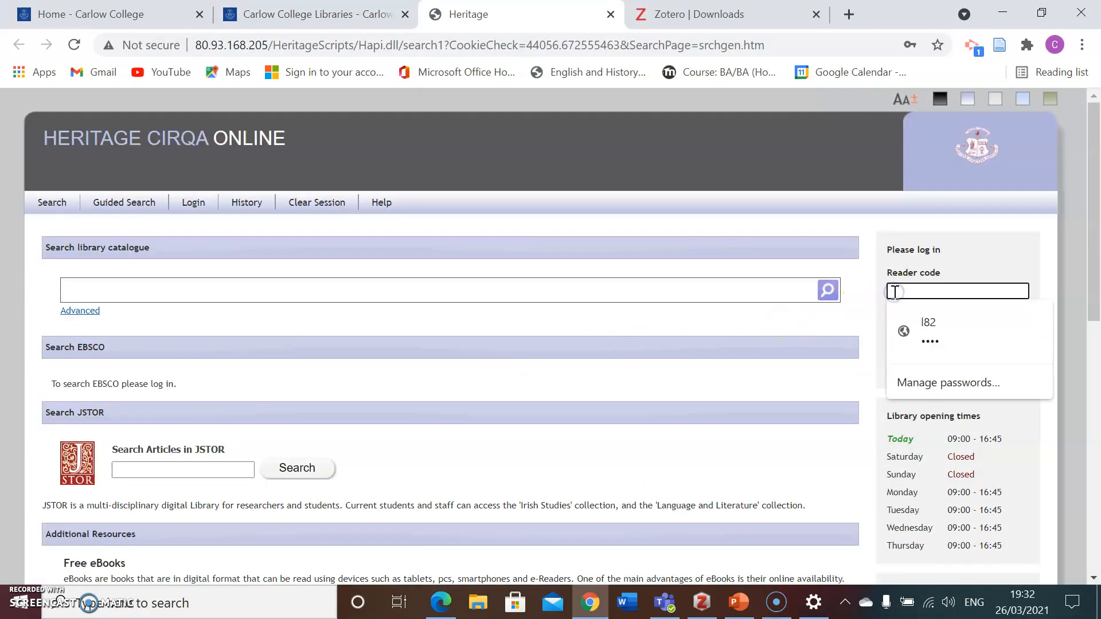
{"action": "left_click", "coordinate": [923, 326]}
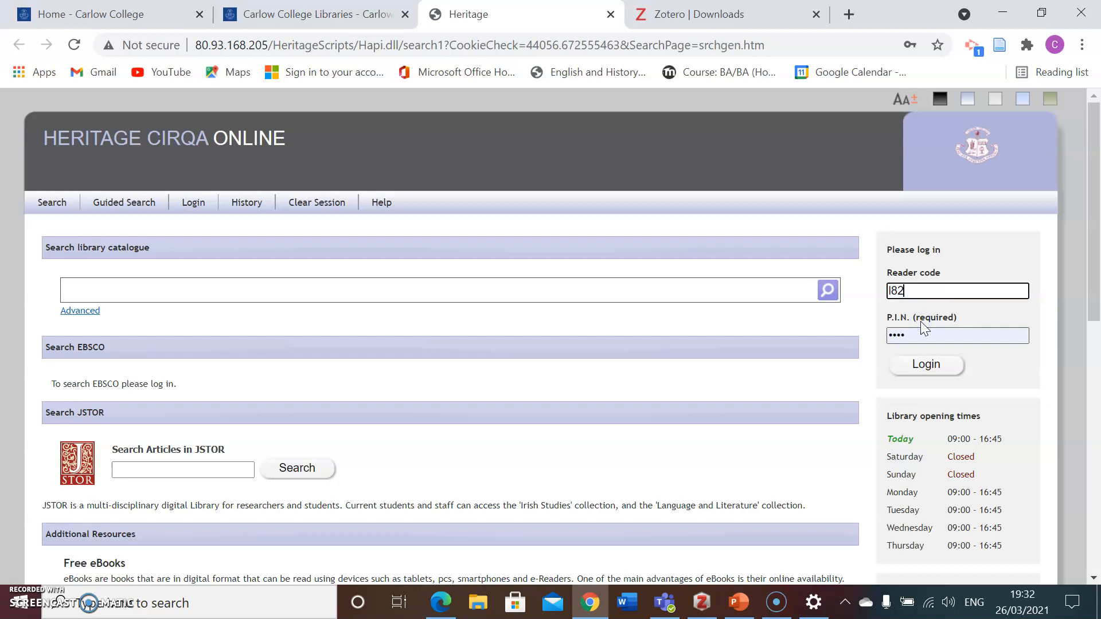
{"action": "left_click", "coordinate": [918, 367]}
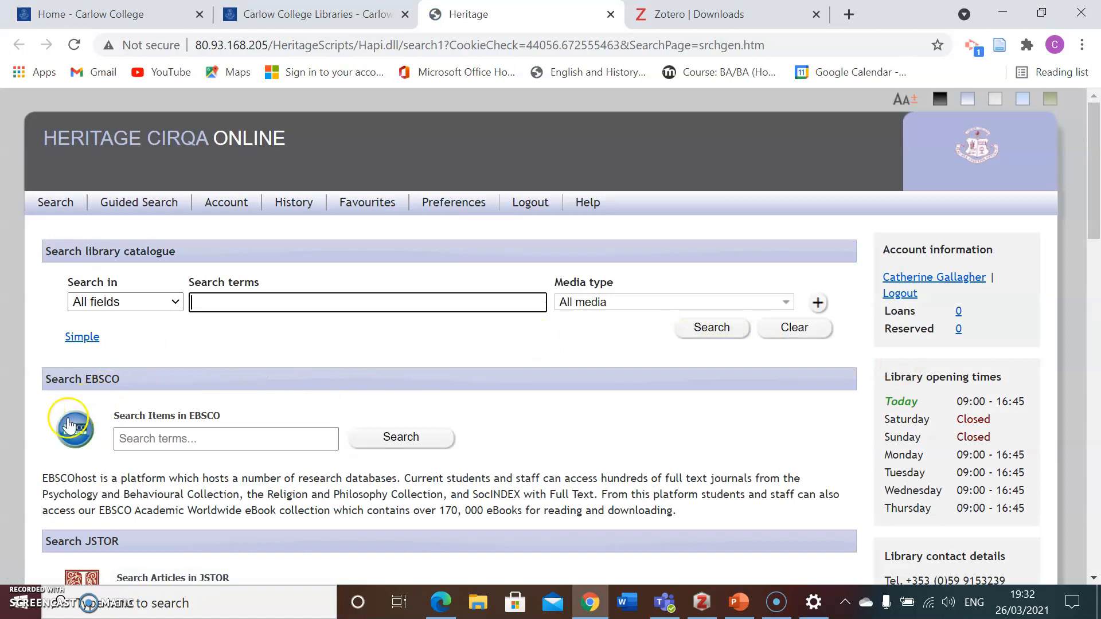
- Open EBSCO from the catalogue and run an advanced search for "social care" AND "ireland"
{"action": "left_click", "coordinate": [80, 427]}
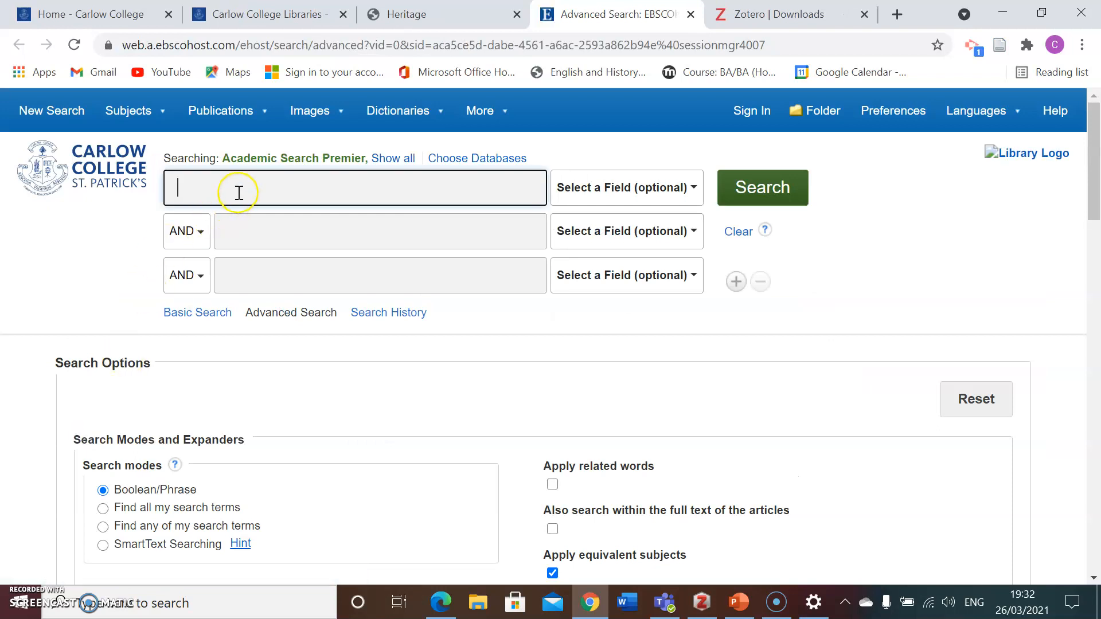
{"action": "type", "text": "social care"}
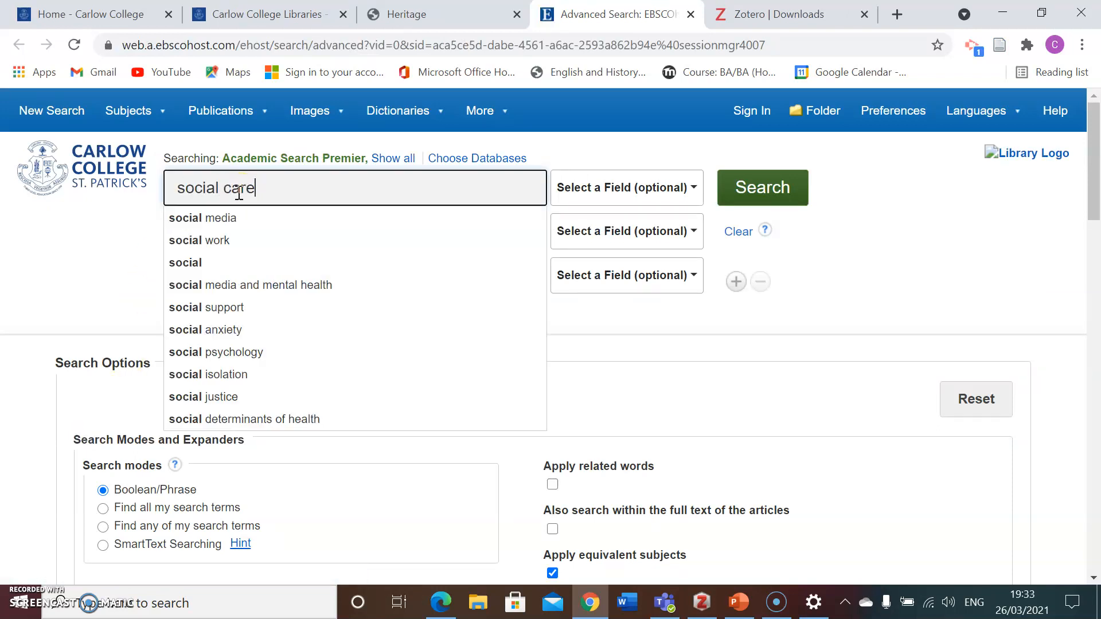
{"action": "left_click", "coordinate": [551, 325]}
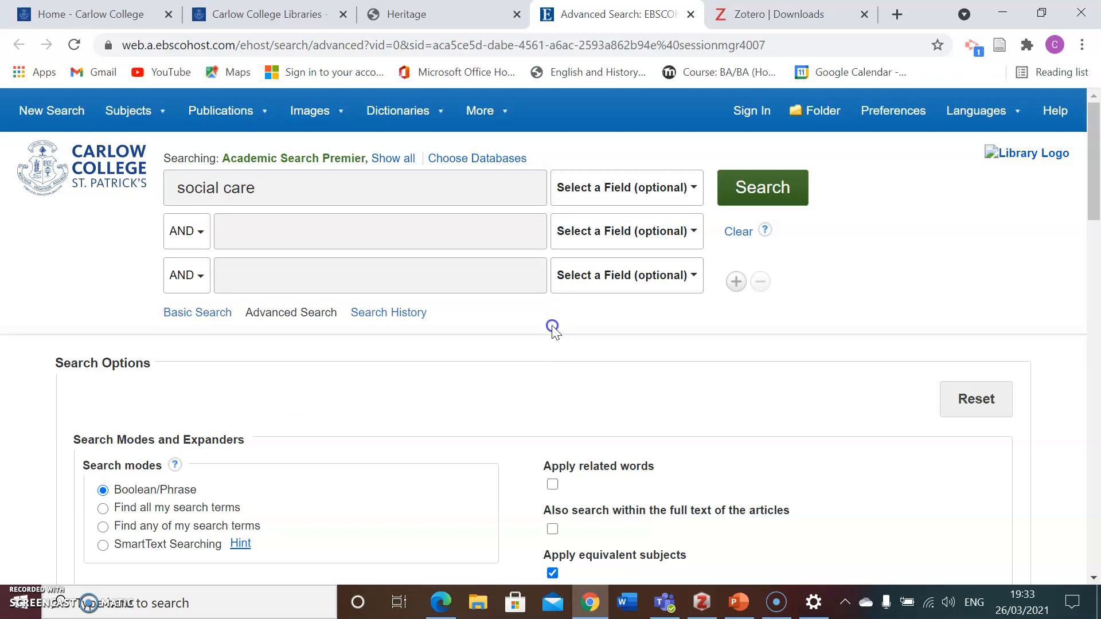
{"action": "left_click", "coordinate": [287, 228]}
{"action": "type", "text": "ireland"}
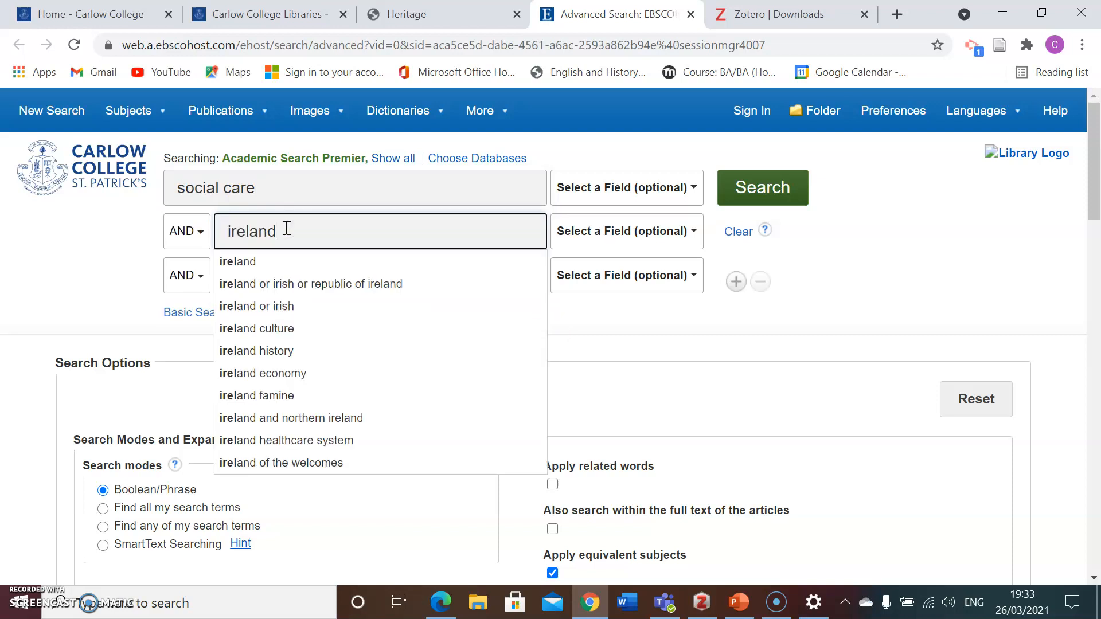
{"action": "left_click", "coordinate": [769, 187]}
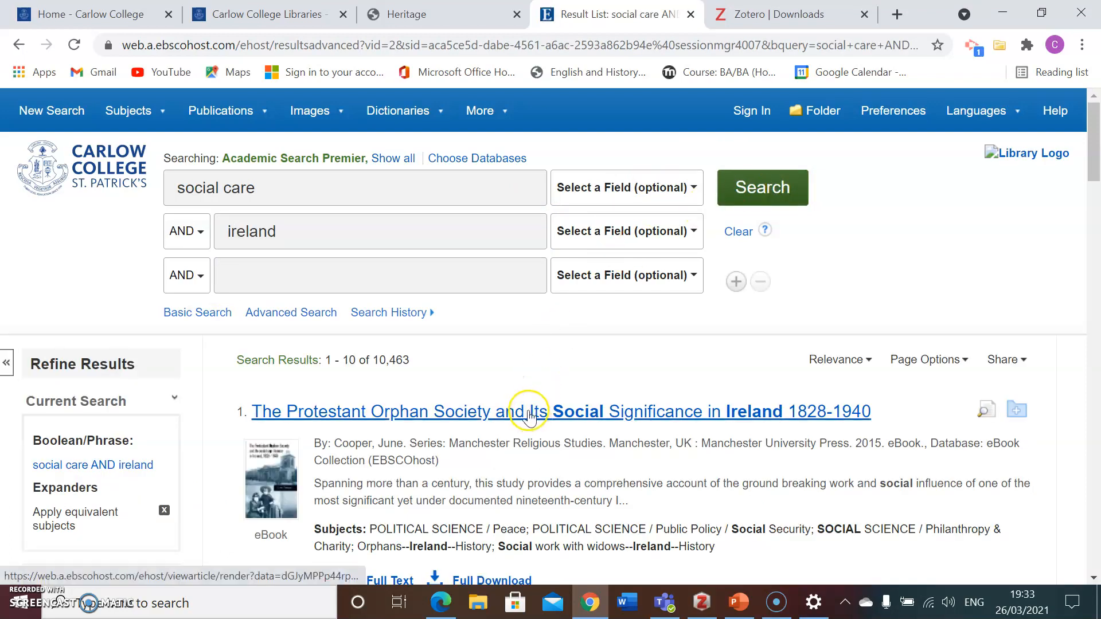
- Open the first result, The Protestant Orphan Society and Its Social Significance in Ireland 1828-1940, and save it to Zotero's Test Folder 6
{"action": "left_click", "coordinate": [529, 417]}
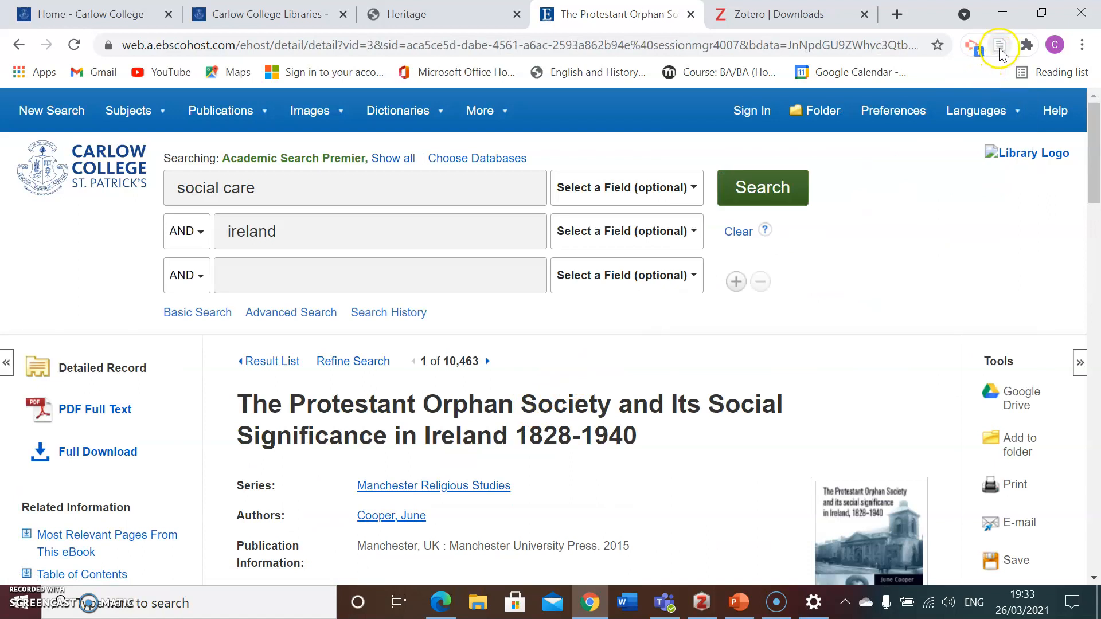
{"action": "left_click", "coordinate": [999, 48]}
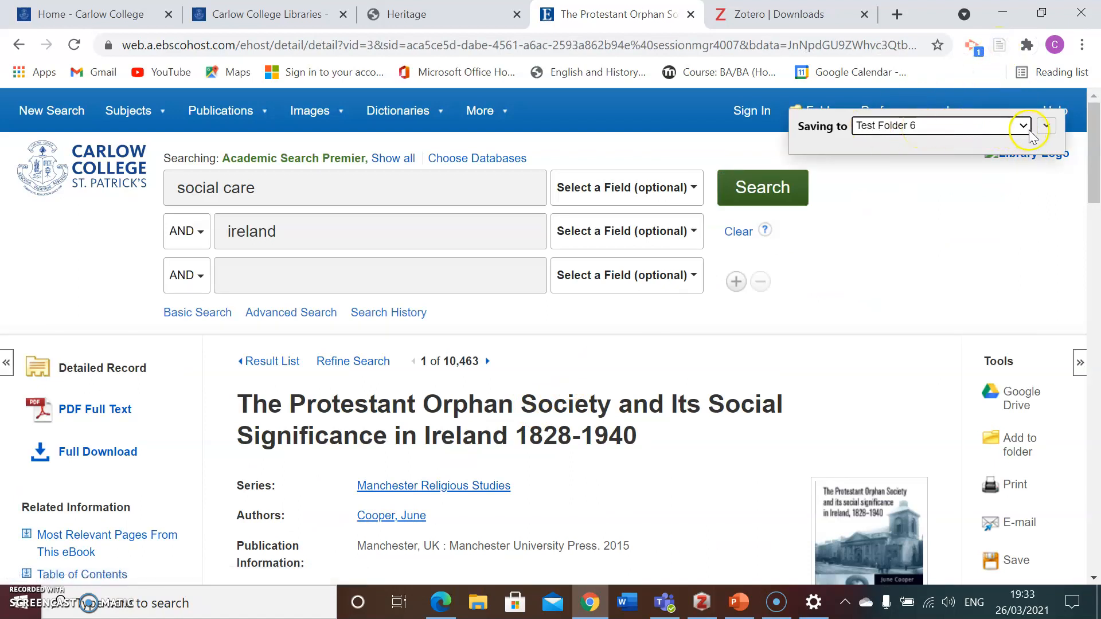
{"action": "left_click", "coordinate": [1046, 126]}
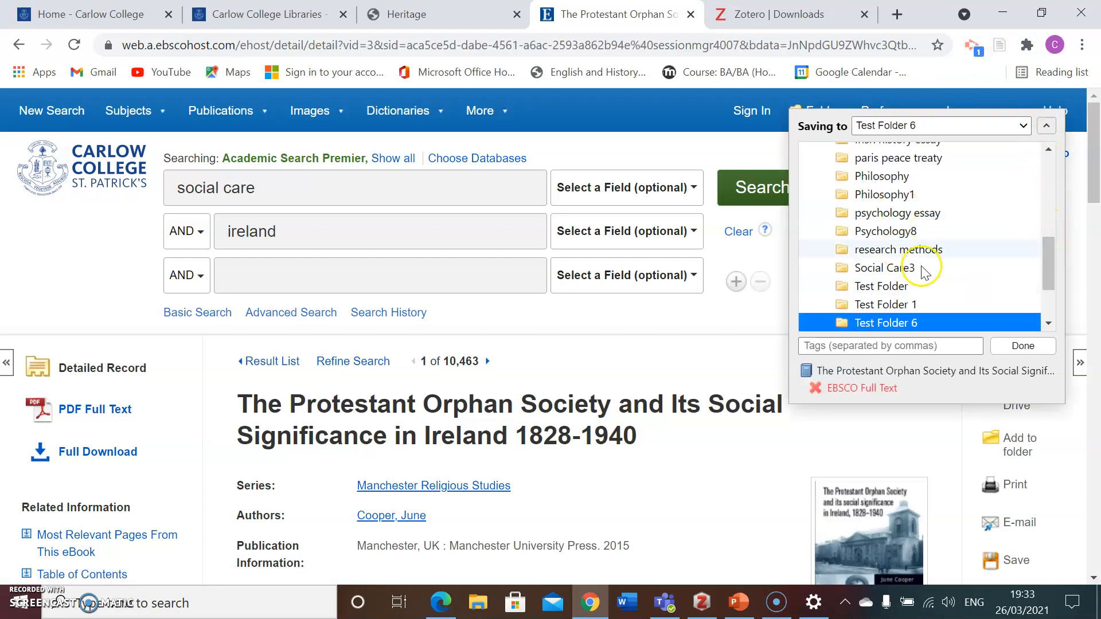
{"action": "mouse_move", "coordinate": [1045, 260]}
{"action": "left_mouse_down"}
{"action": "mouse_move", "coordinate": [1041, 221]}
{"action": "mouse_move", "coordinate": [1046, 264]}
{"action": "left_mouse_up"}
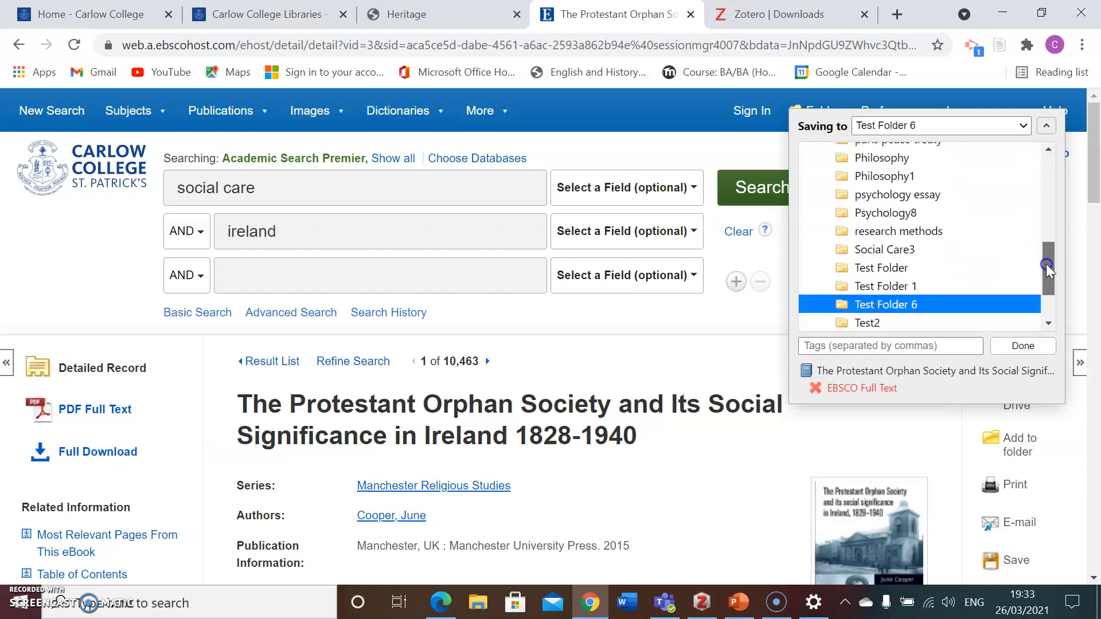
{"action": "left_click", "coordinate": [1031, 347]}
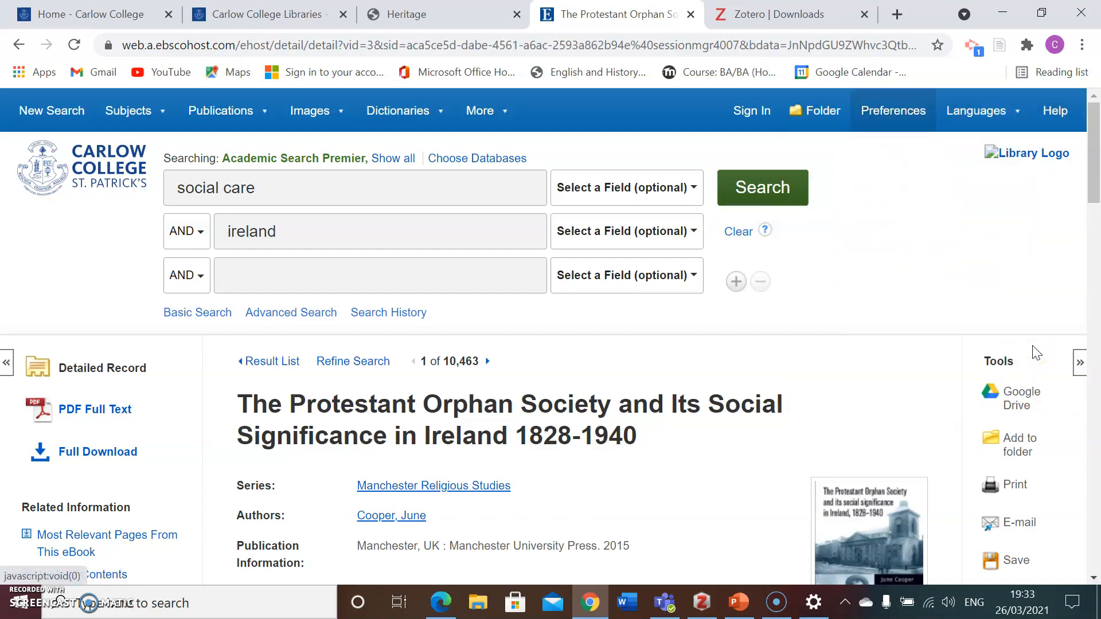
- Switch to Zotero and examine the saved book's details, comparing them with its EBSCO record in Chrome
{"action": "left_click", "coordinate": [701, 602]}
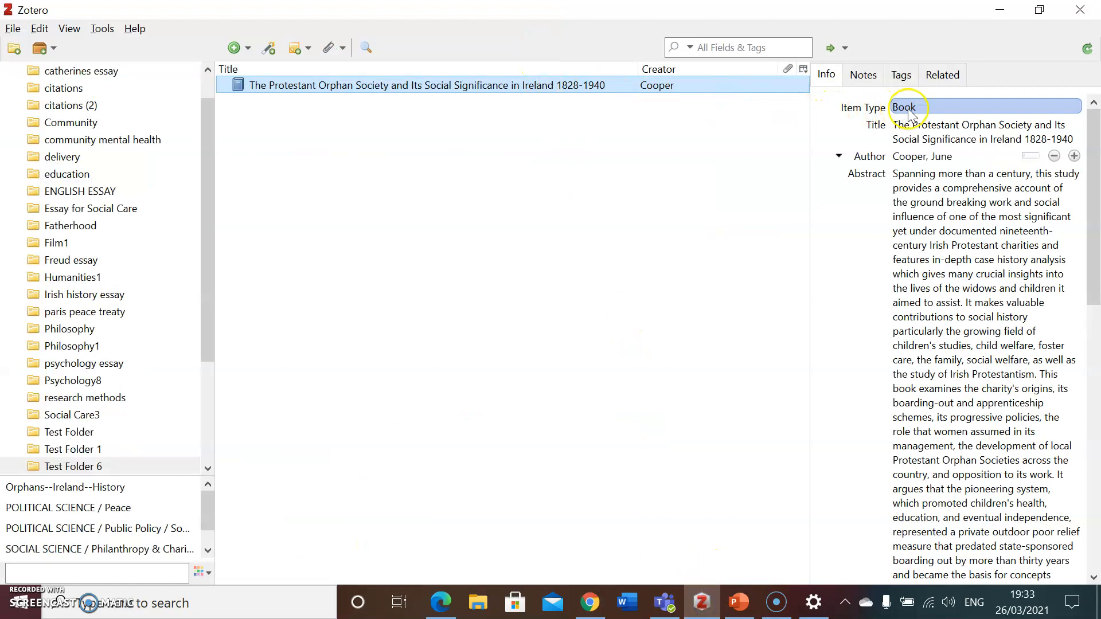
{"action": "left_click", "coordinate": [920, 141]}
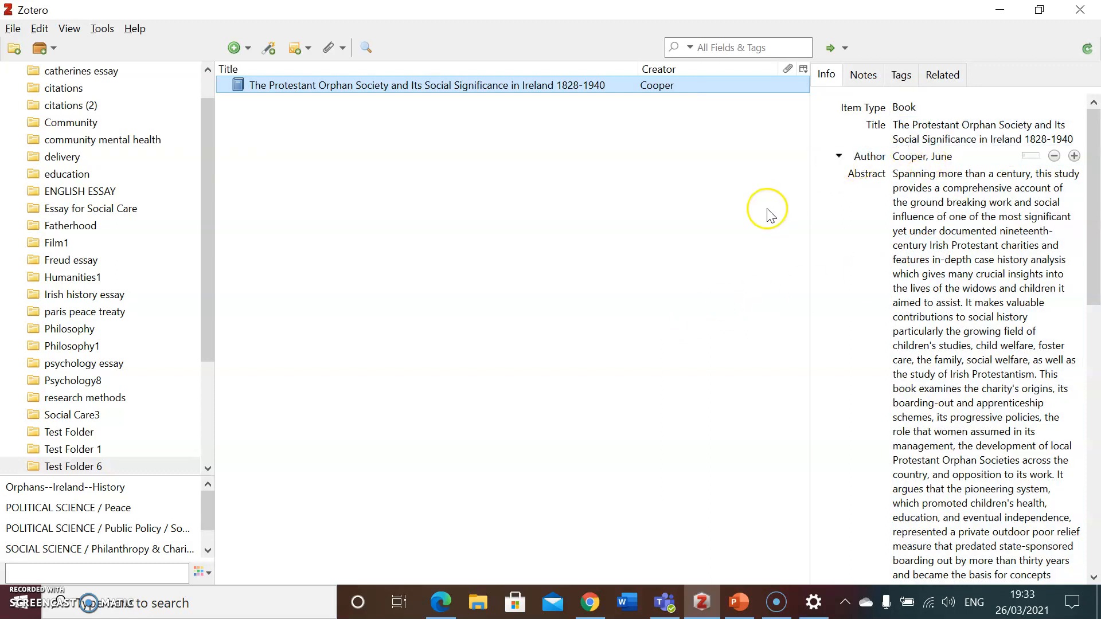
{"action": "left_click", "coordinate": [591, 602]}
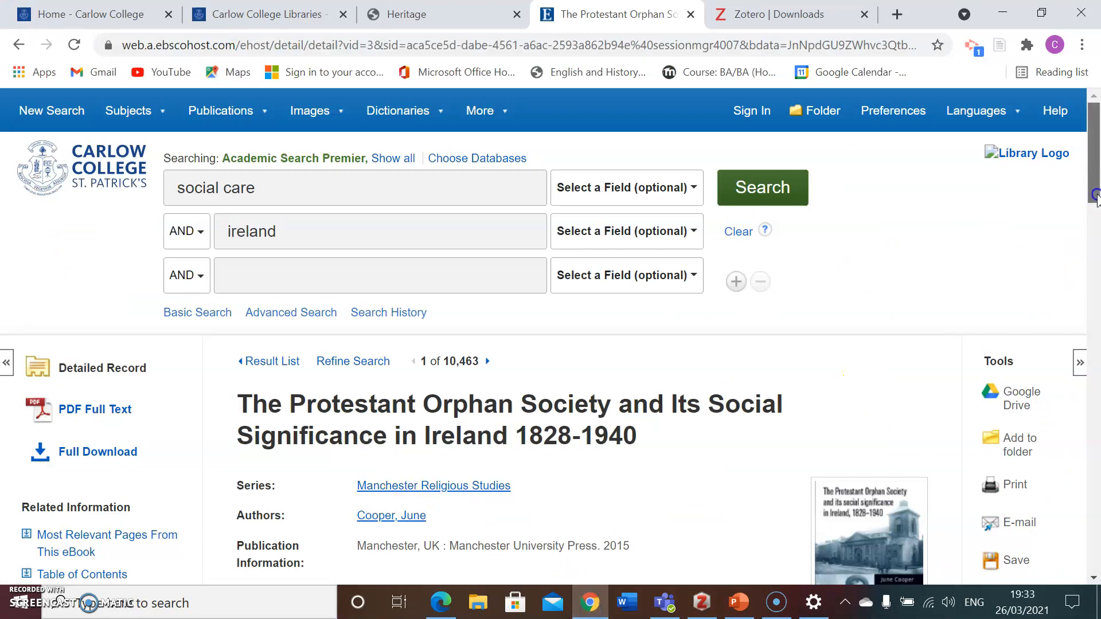
{"action": "scroll", "coordinate": [1096, 194], "scroll_direction": "down", "scroll_amount": 2}
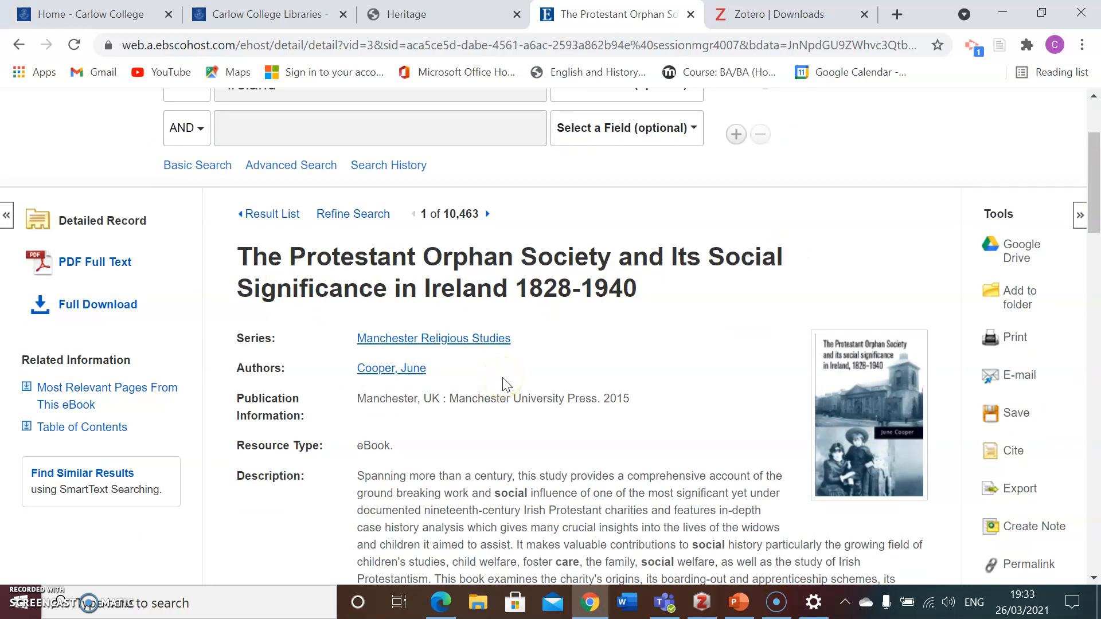
{"action": "left_click", "coordinate": [702, 602]}
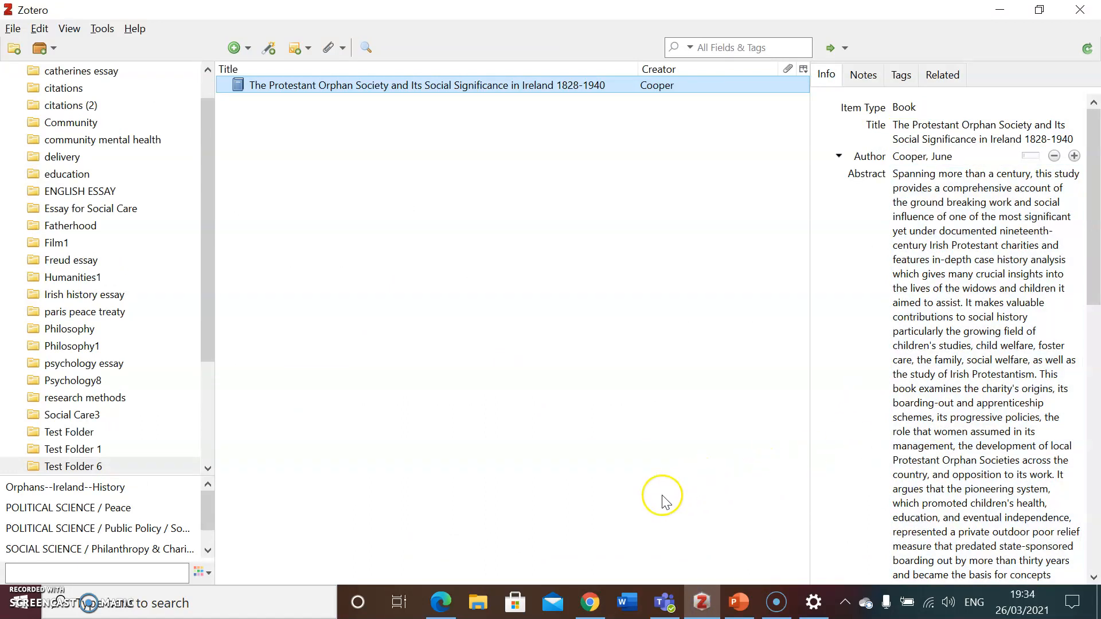
- Return to EBSCO in Chrome and rerun the search with "supervision" added as the third AND term
{"action": "left_click", "coordinate": [591, 601]}
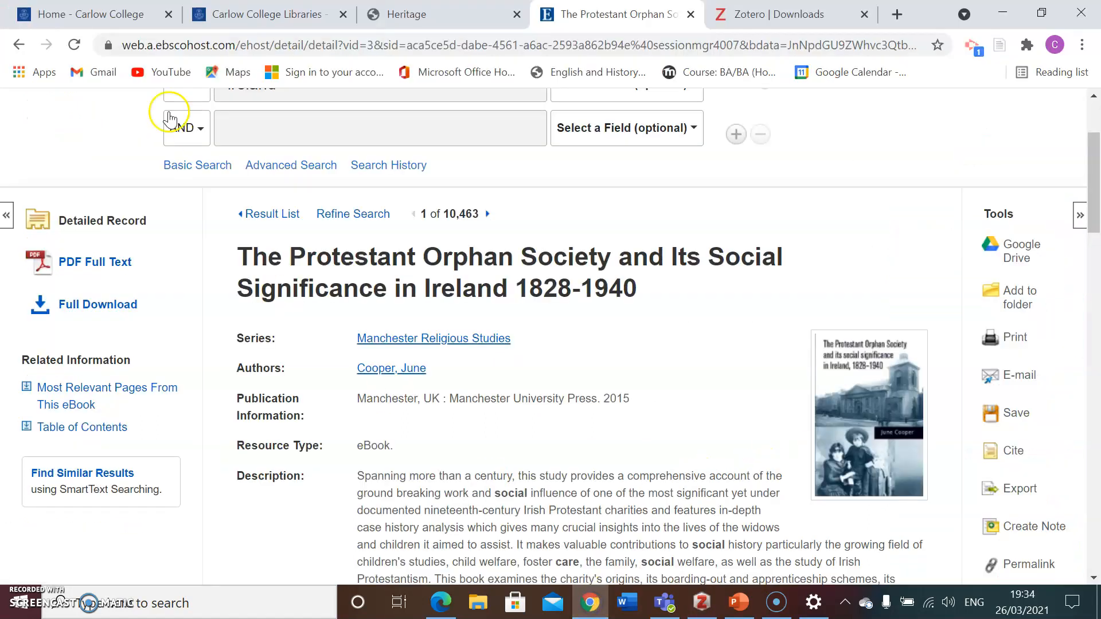
{"action": "left_click_drag", "start_coordinate": [1092, 189], "coordinate": [1092, 163]}
{"action": "left_click", "coordinate": [360, 252]}
{"action": "type", "text": "supervision"}
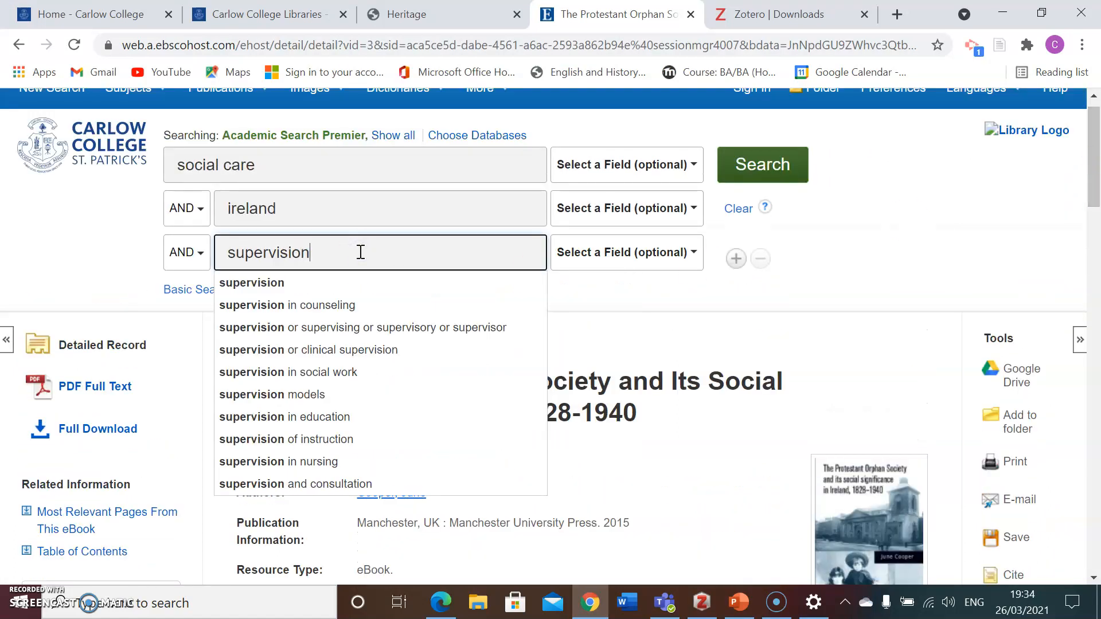
{"action": "left_click", "coordinate": [761, 170]}
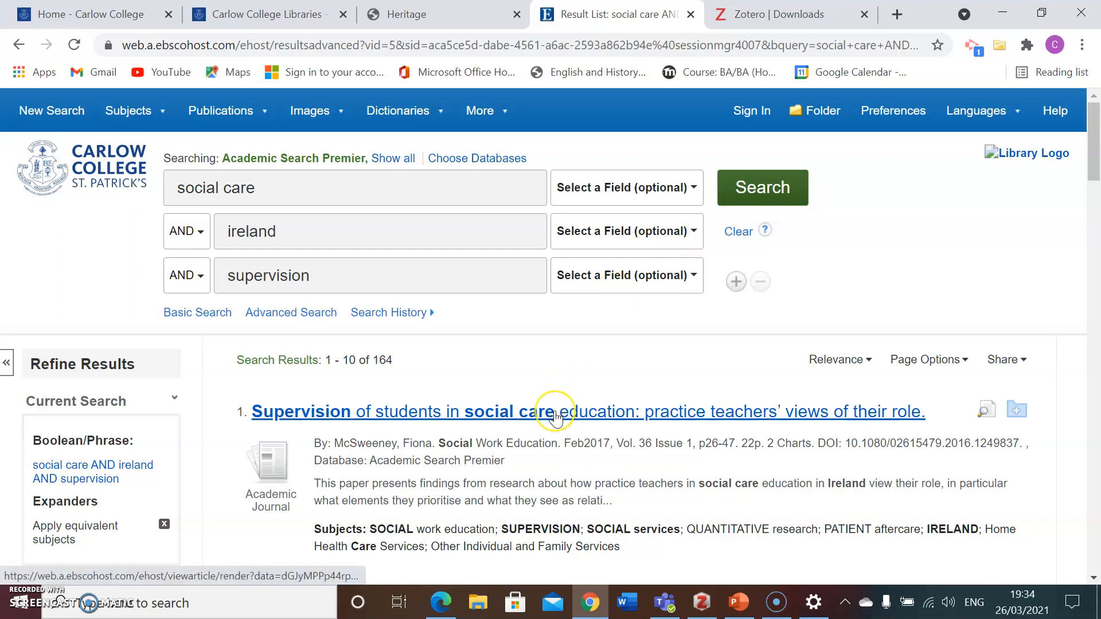
- Open the first result, Supervision of students in social care education: practice teachers' views of their role, and save it to Zotero's Test Folder 6
{"action": "left_click", "coordinate": [555, 418]}
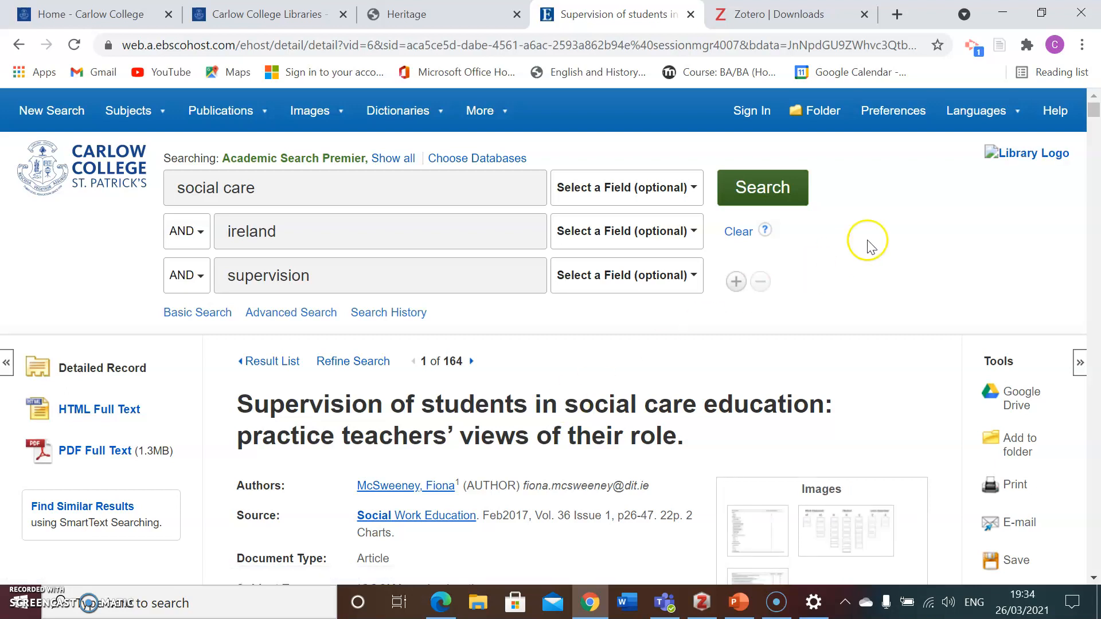
{"action": "left_click", "coordinate": [999, 46]}
{"action": "left_click", "coordinate": [1046, 127]}
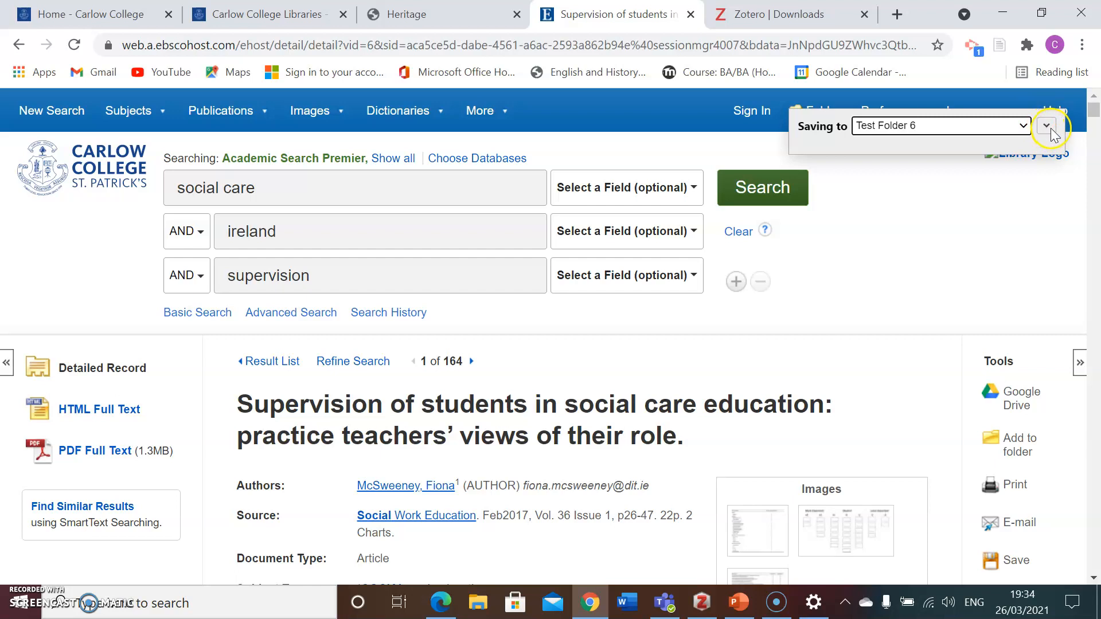
{"action": "left_click", "coordinate": [1015, 343]}
- Switch to Zotero and examine all the details captured for the saved supervision journal article
{"action": "left_click", "coordinate": [708, 603]}
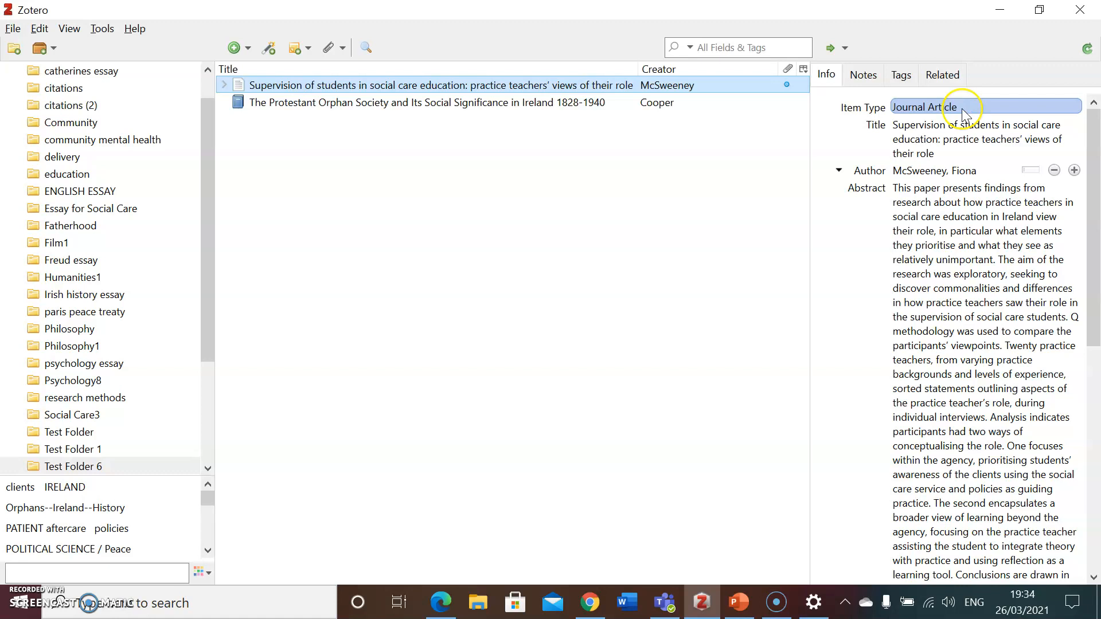
{"action": "left_click_drag", "start_coordinate": [1093, 143], "coordinate": [1099, 365]}
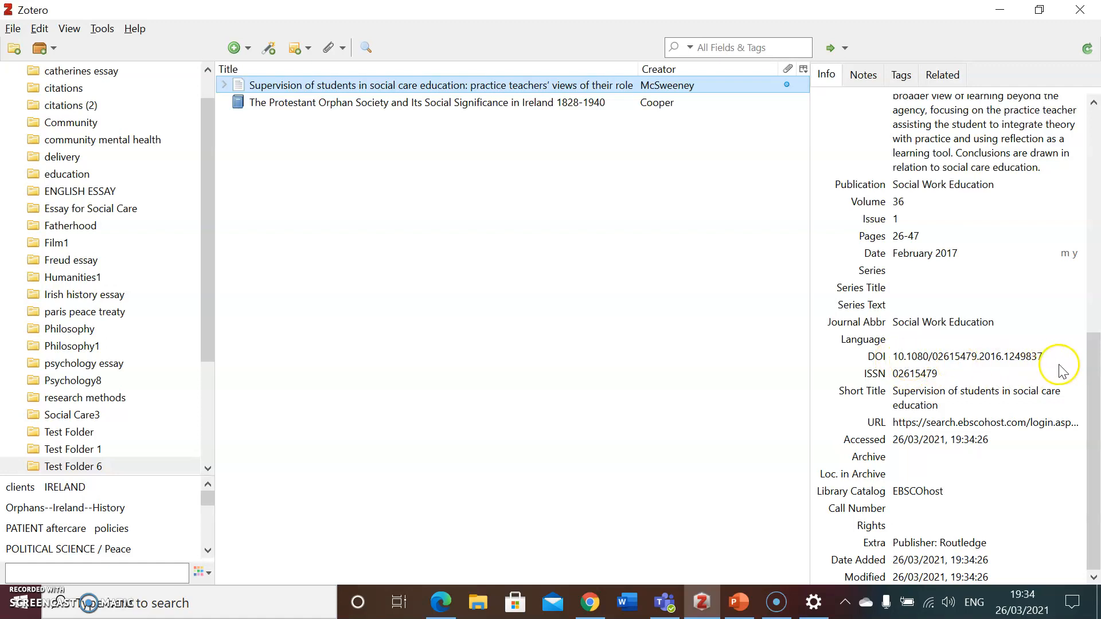
{"action": "left_click_drag", "start_coordinate": [1095, 374], "coordinate": [1094, 141]}
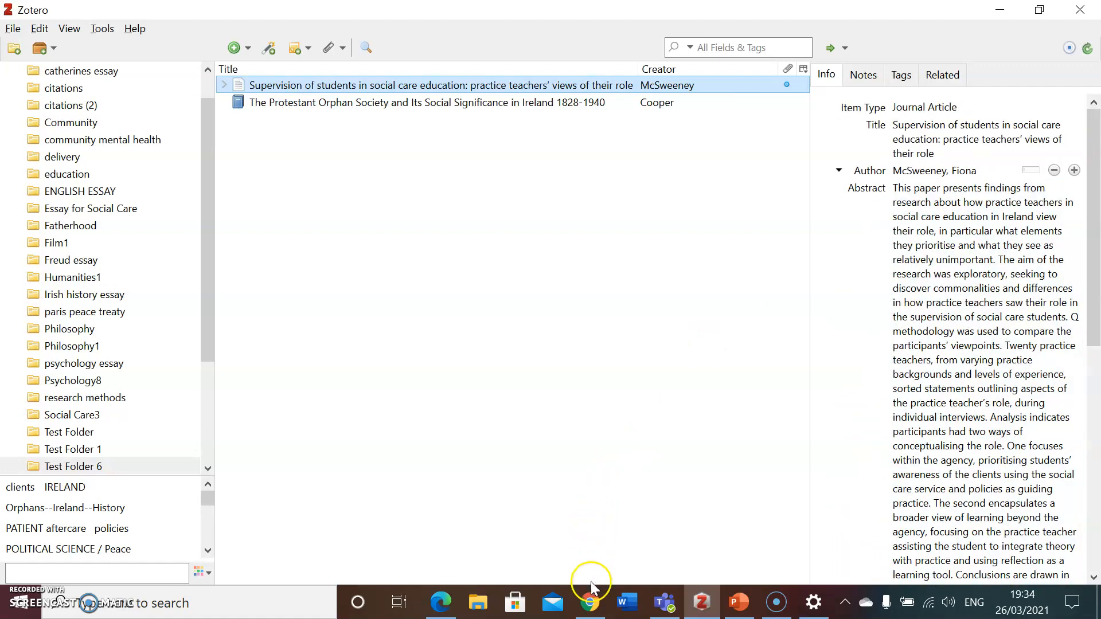
- Switch back to Chrome and open JSTOR from the Heritage library catalogue page
{"action": "left_click", "coordinate": [593, 606]}
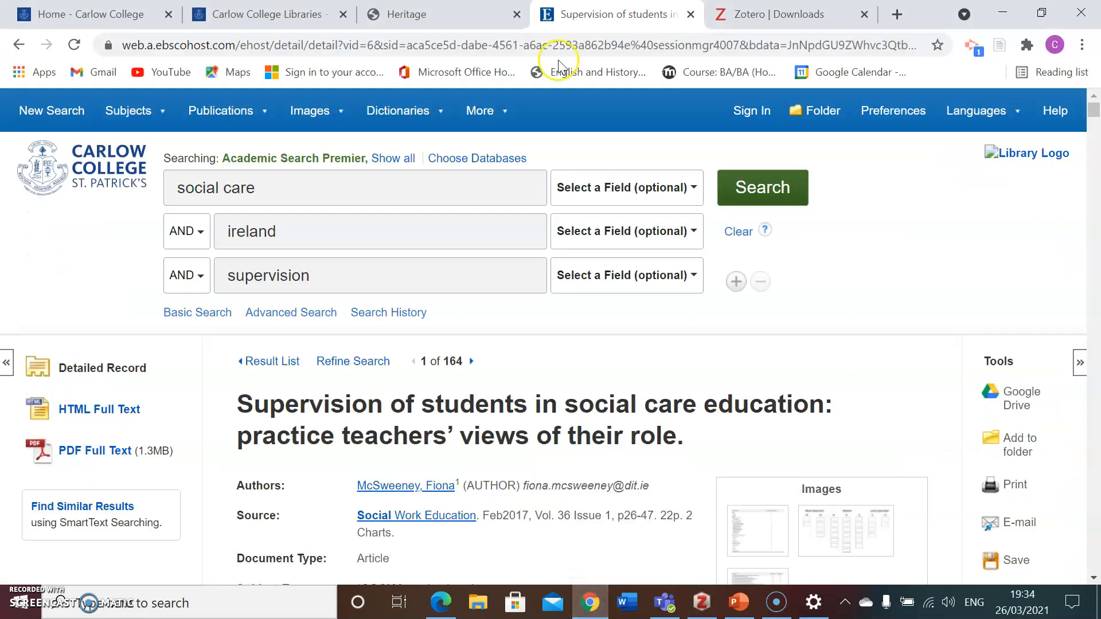
{"action": "left_click", "coordinate": [417, 17]}
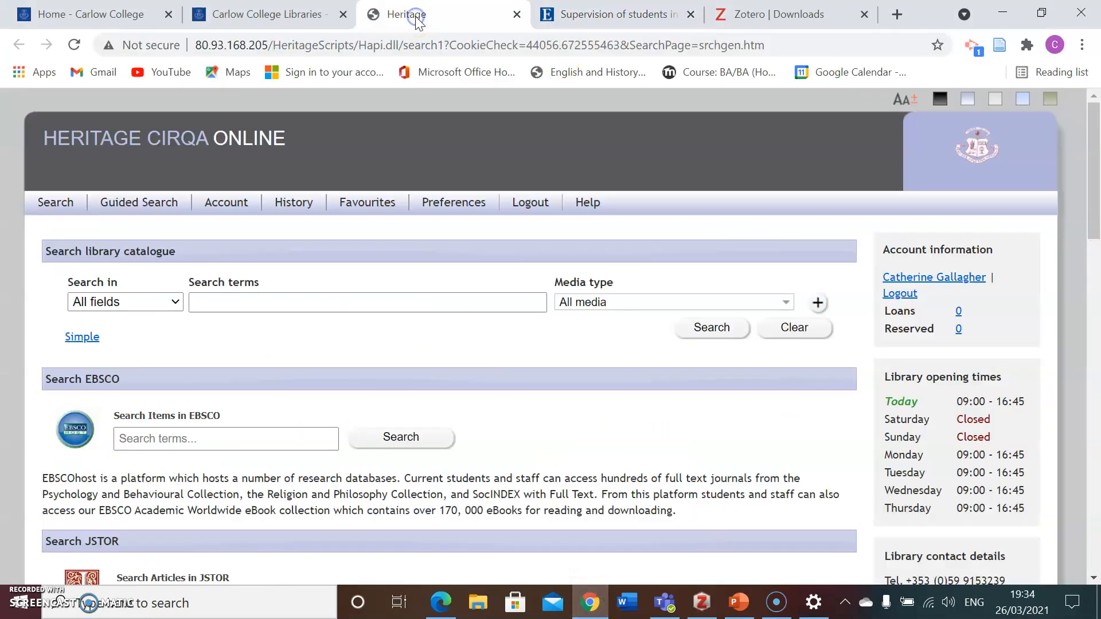
{"action": "left_click_drag", "start_coordinate": [1090, 200], "coordinate": [1089, 217]}
{"action": "left_click", "coordinate": [85, 512]}
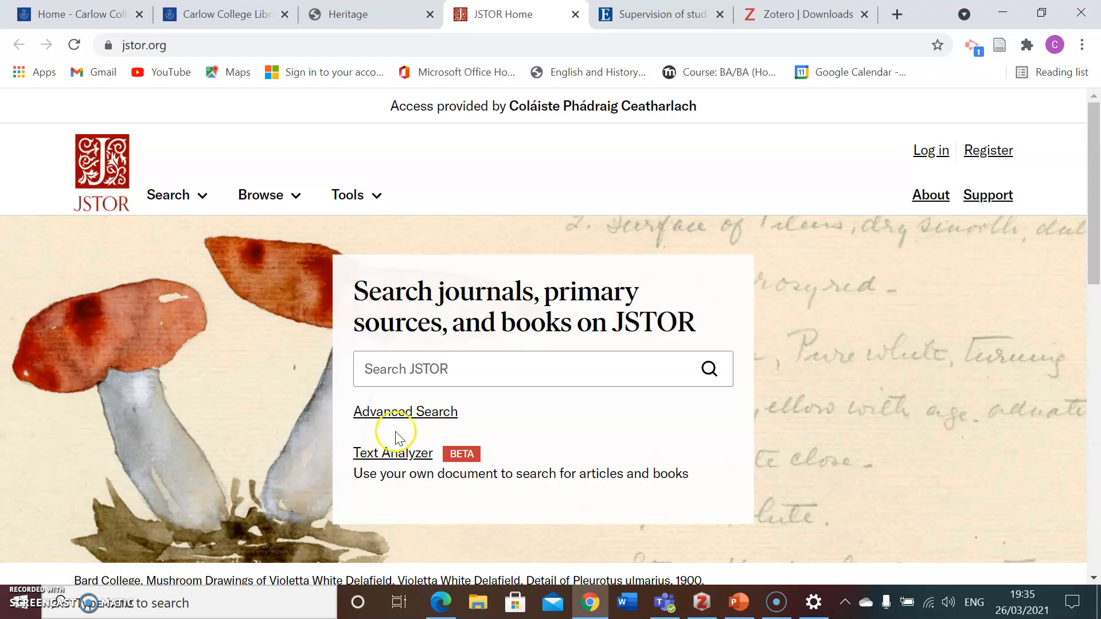
- Run a JSTOR advanced search for "james joyce AND fiction, limited to content that can be accessed
{"action": "left_click", "coordinate": [419, 418]}
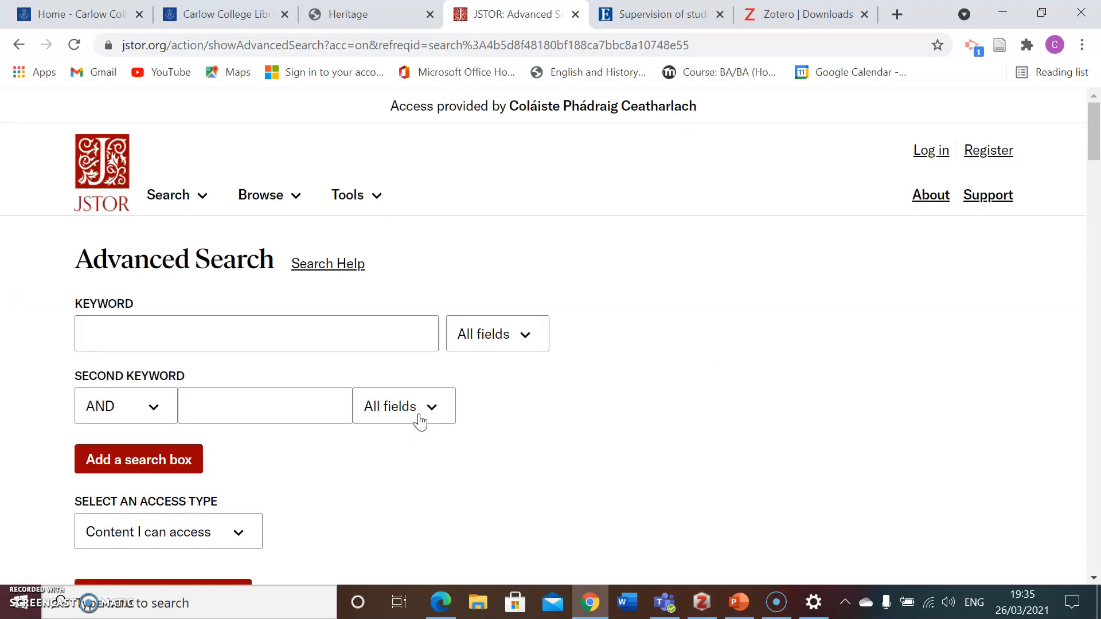
{"action": "left_click", "coordinate": [131, 345]}
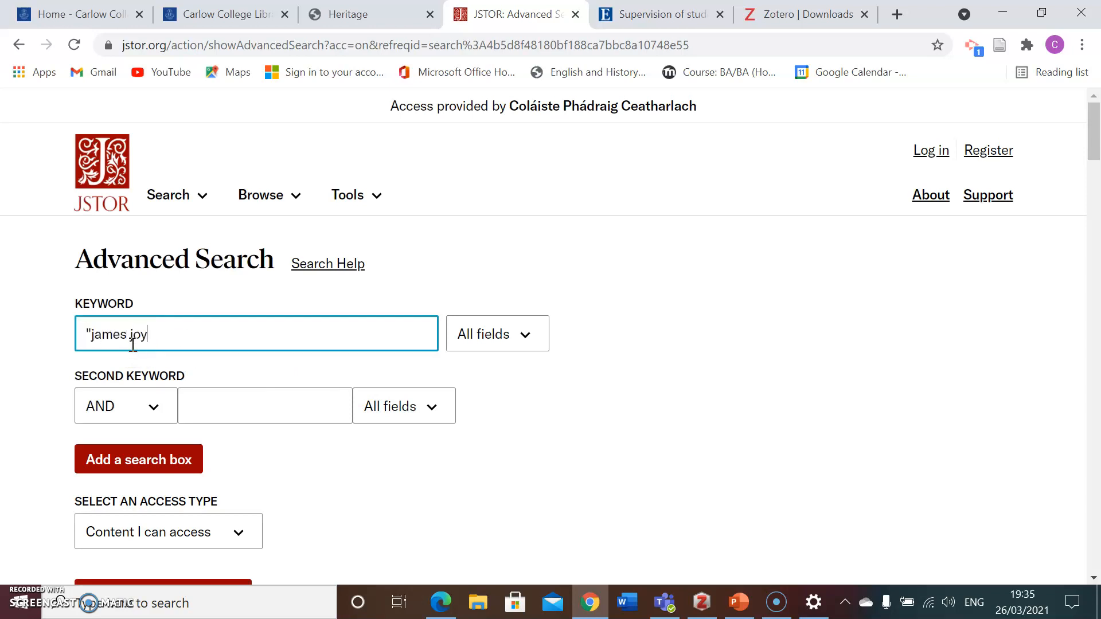
{"action": "left_click", "coordinate": [219, 410]}
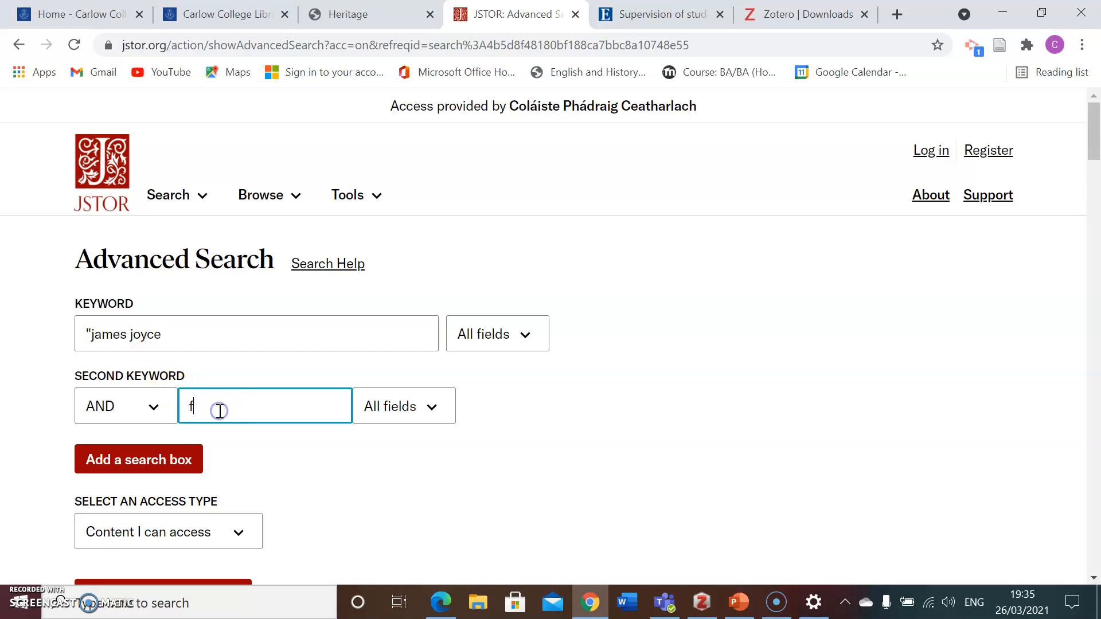
{"action": "left_click", "coordinate": [438, 529]}
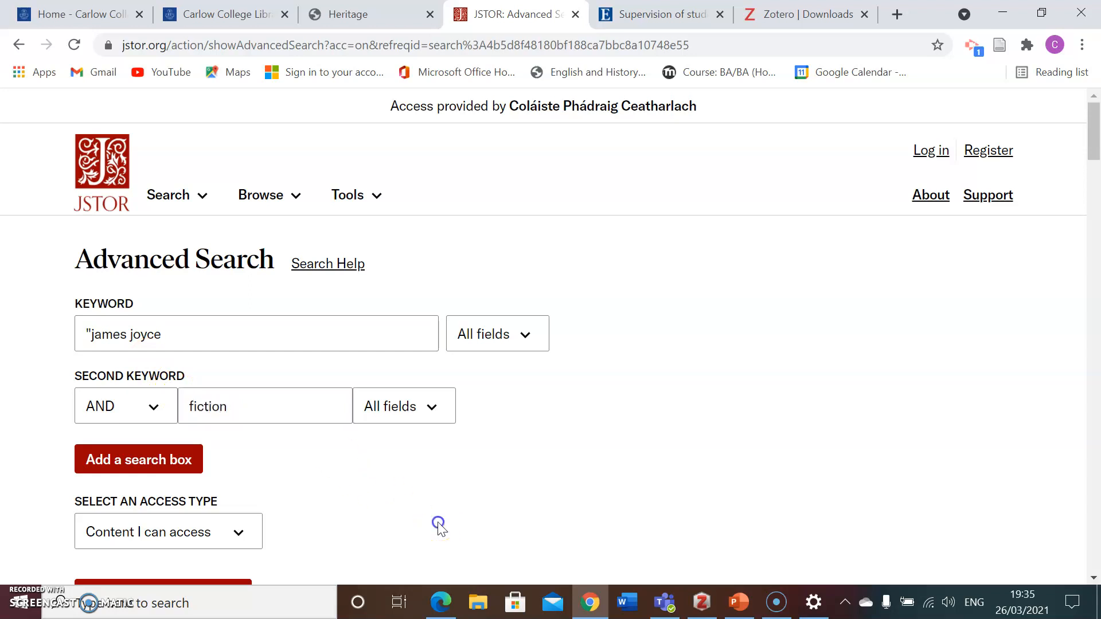
{"action": "scroll", "coordinate": [438, 524], "scroll_direction": "down", "scroll_amount": 1}
{"action": "left_click", "coordinate": [208, 525]}
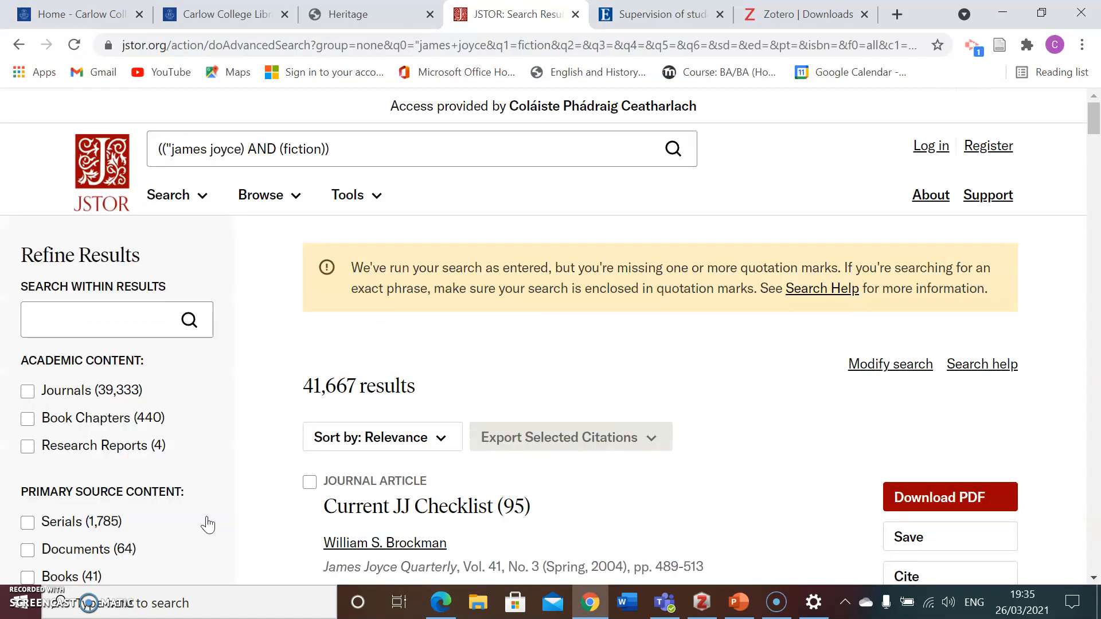
- Open the first JSTOR result, Current JJ Checklist (95), and save it to Zotero's Test Folder 6
{"action": "left_click", "coordinate": [468, 506]}
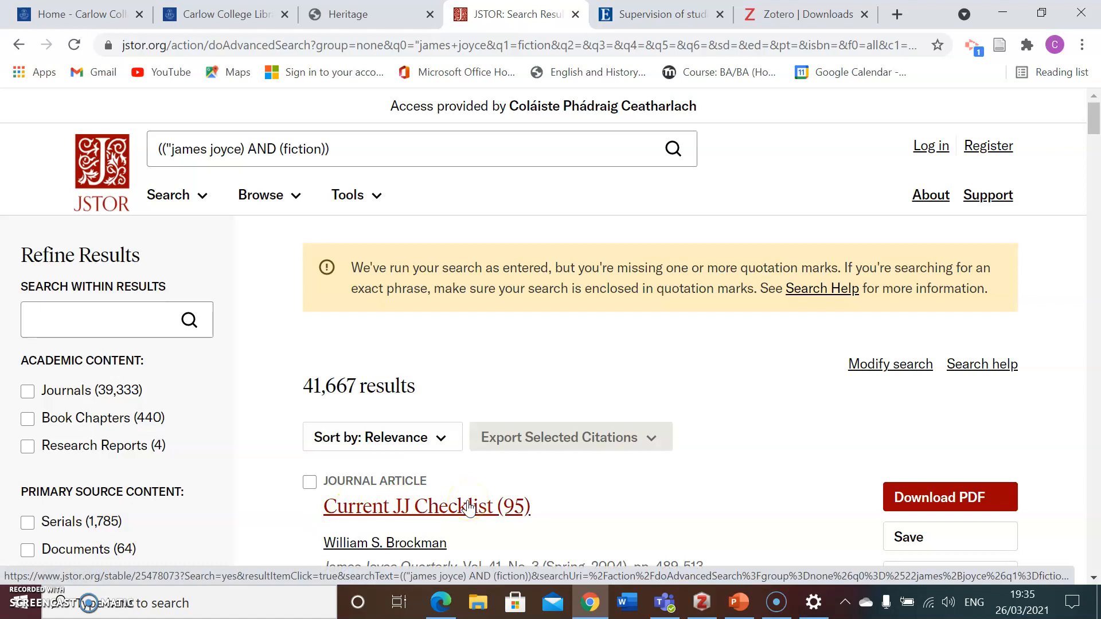
{"action": "left_click", "coordinate": [469, 507]}
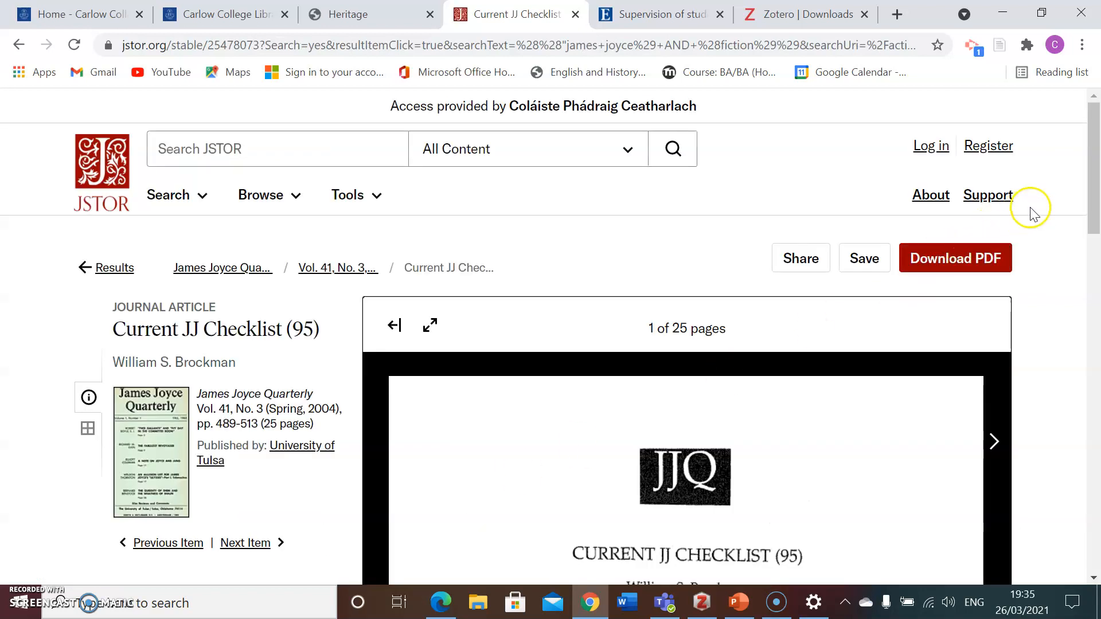
{"action": "left_click", "coordinate": [1000, 44]}
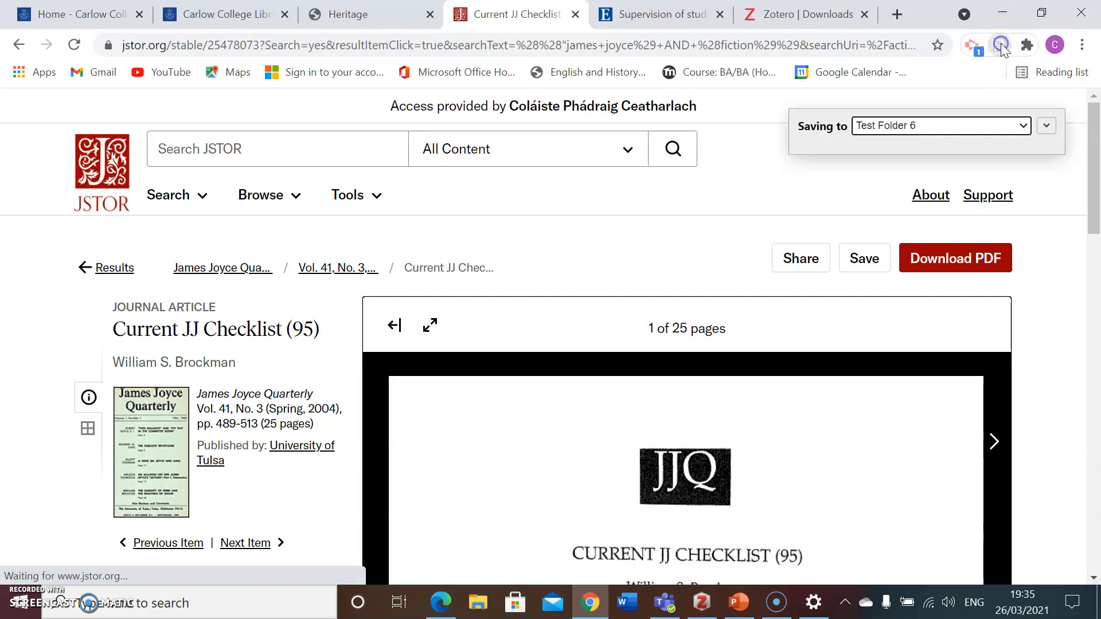
{"action": "left_click", "coordinate": [1046, 125]}
{"action": "left_click", "coordinate": [1024, 346]}
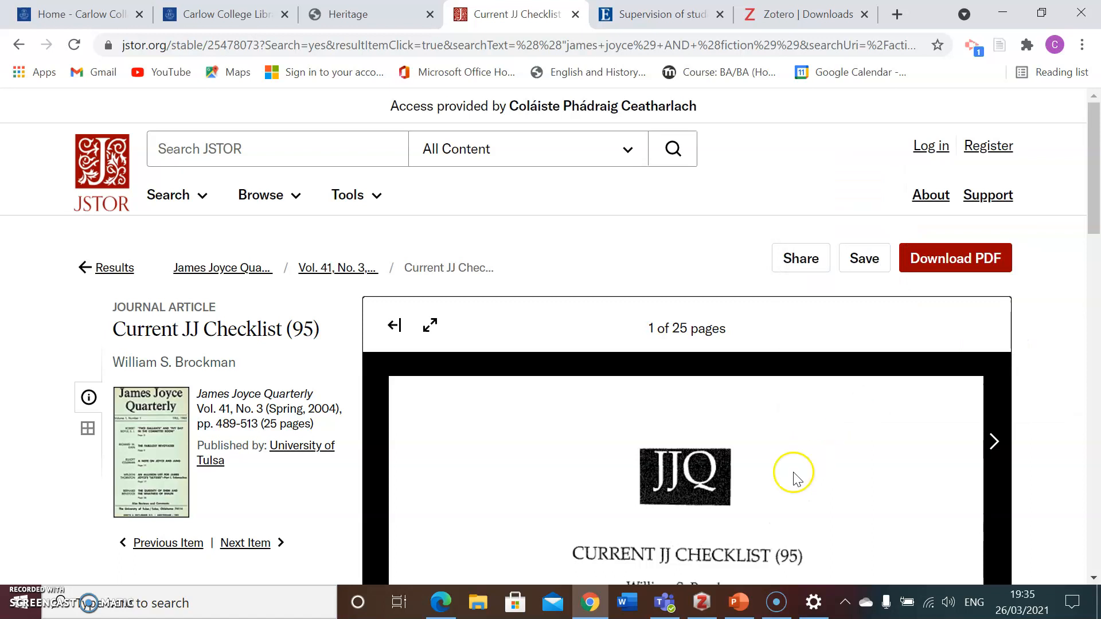
- Switch to Zotero and examine the title, author, pages and URL captured for Current JJ Checklist (95)
{"action": "left_click", "coordinate": [708, 608]}
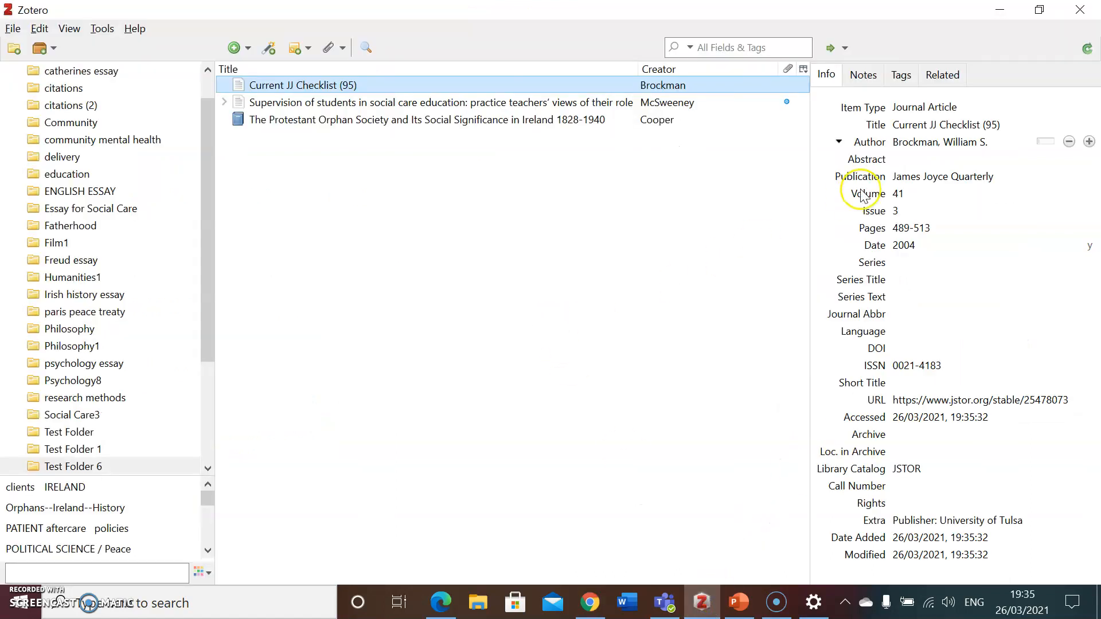
{"action": "left_click", "coordinate": [908, 124]}
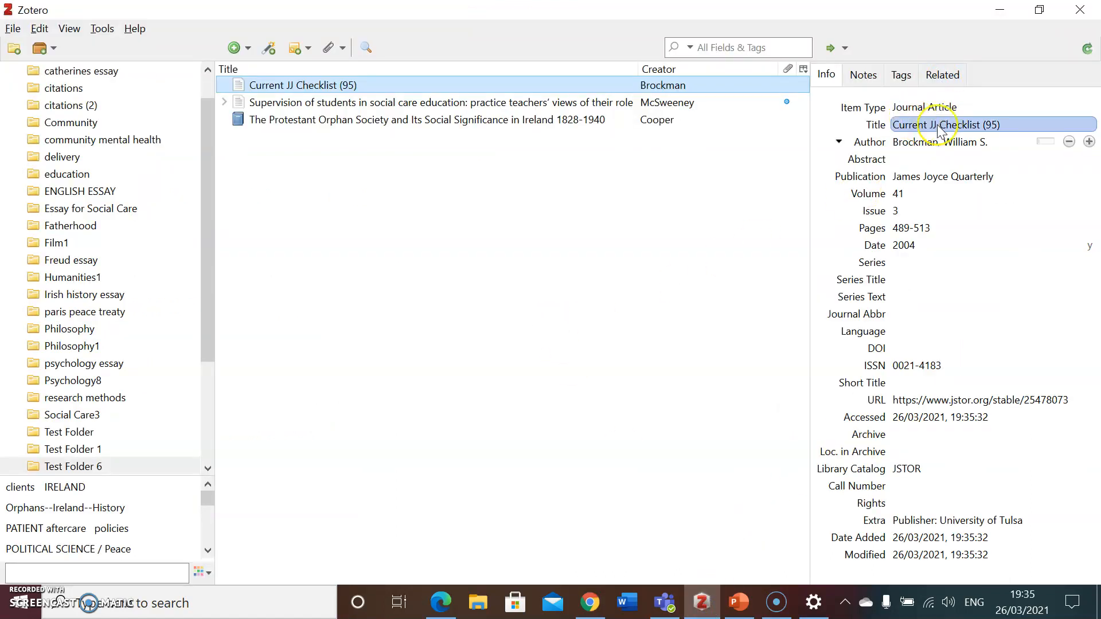
{"action": "left_click", "coordinate": [978, 143]}
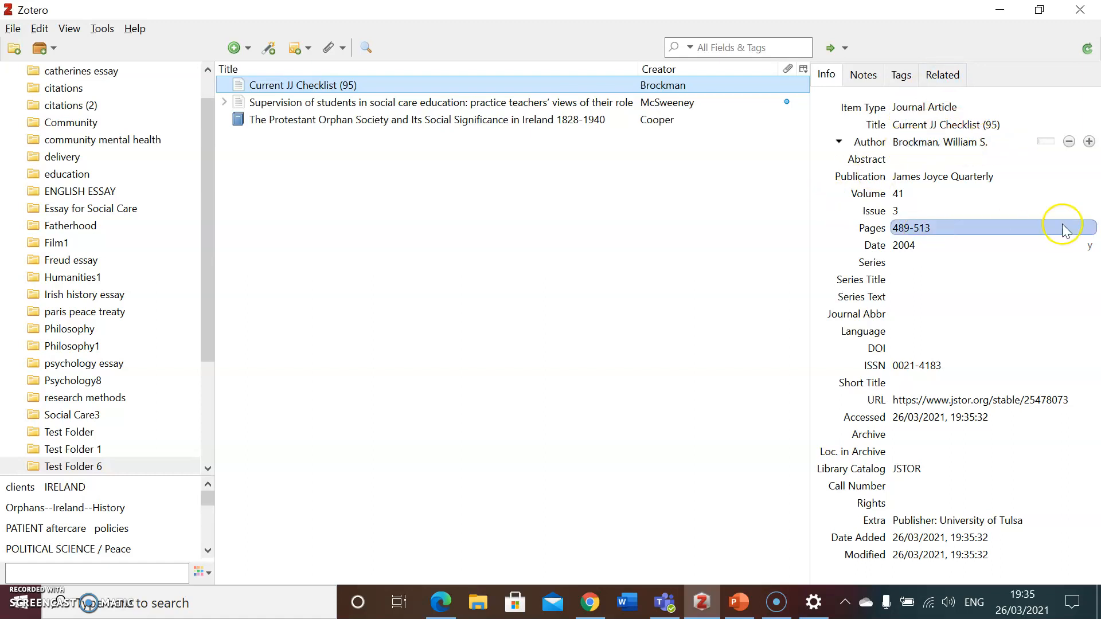
{"action": "left_click", "coordinate": [986, 403]}
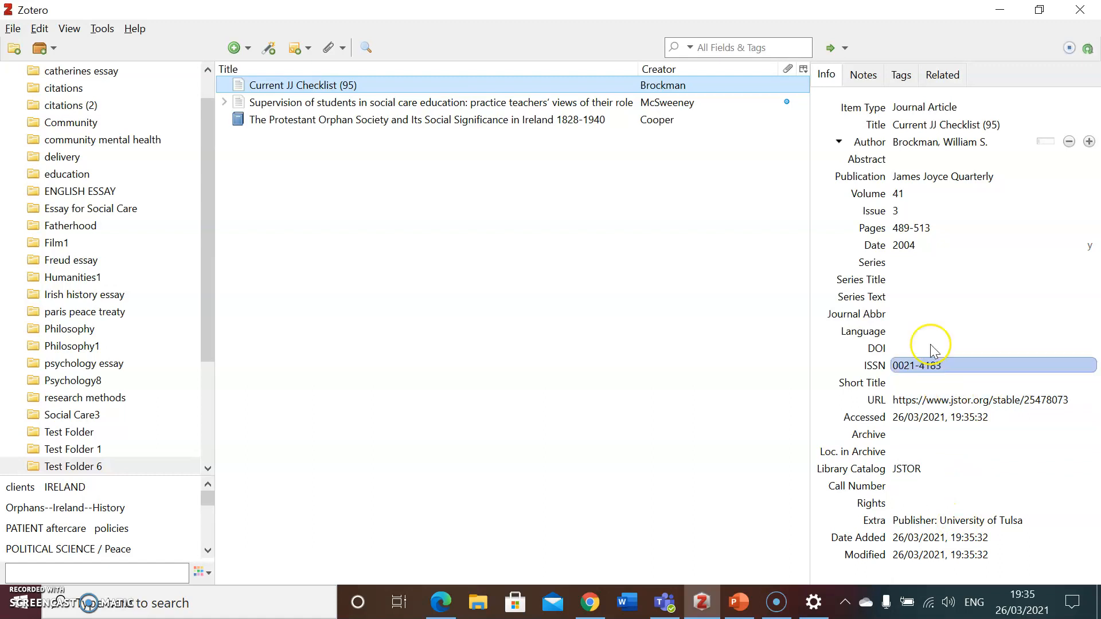
- Switch to Chrome, search Google for "guardian" in a new tab, and open the Guardian's global edition
{"action": "left_click", "coordinate": [595, 609]}
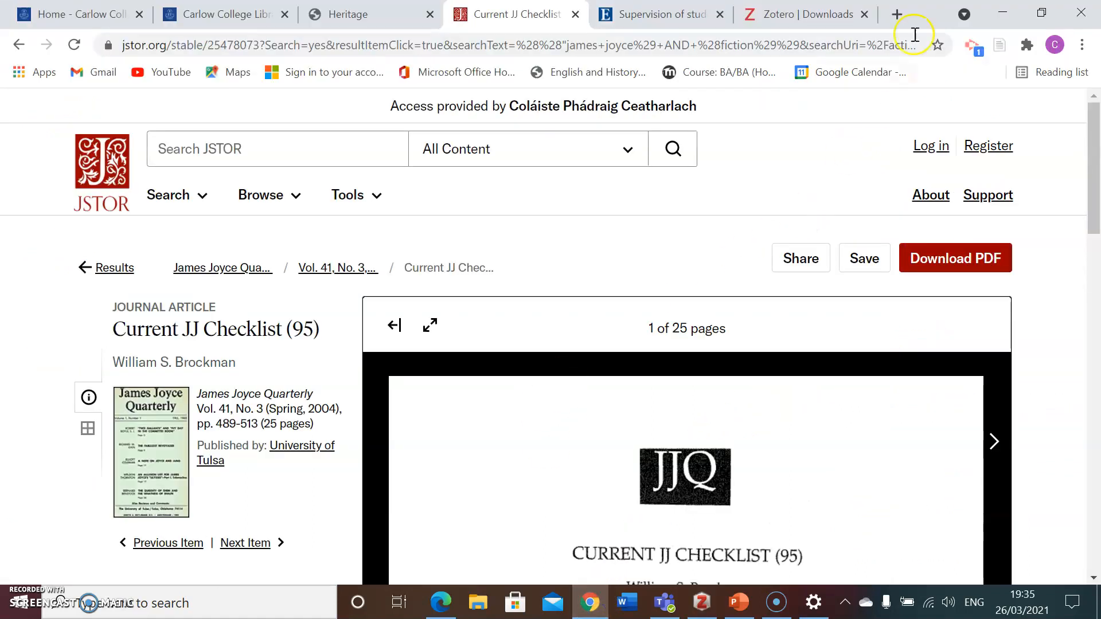
{"action": "left_click", "coordinate": [903, 17]}
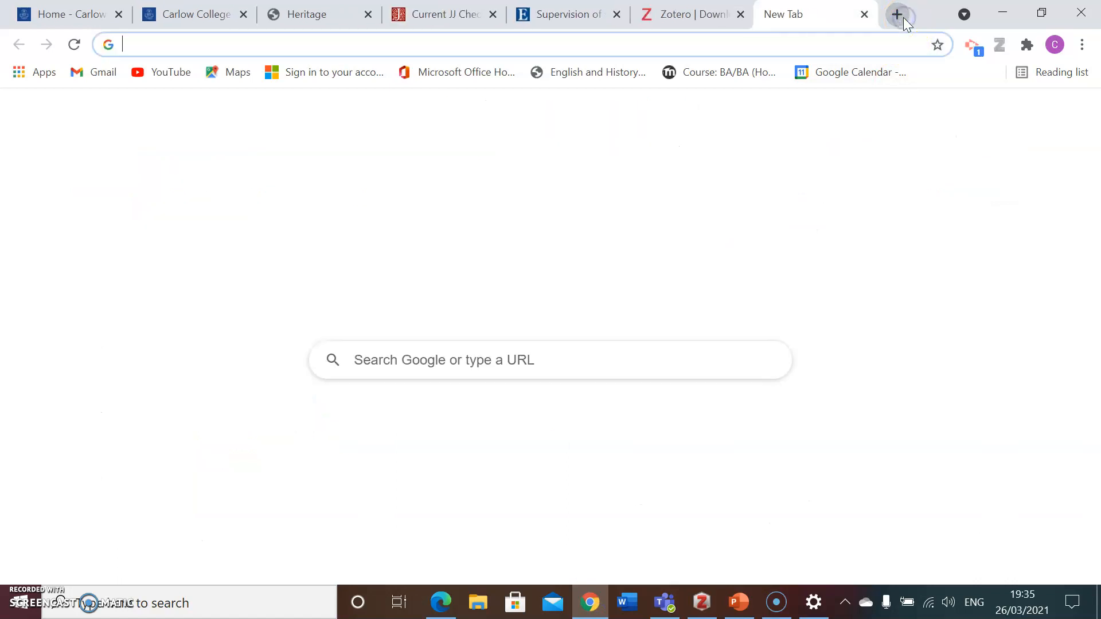
{"action": "type", "text": "guaridan"}
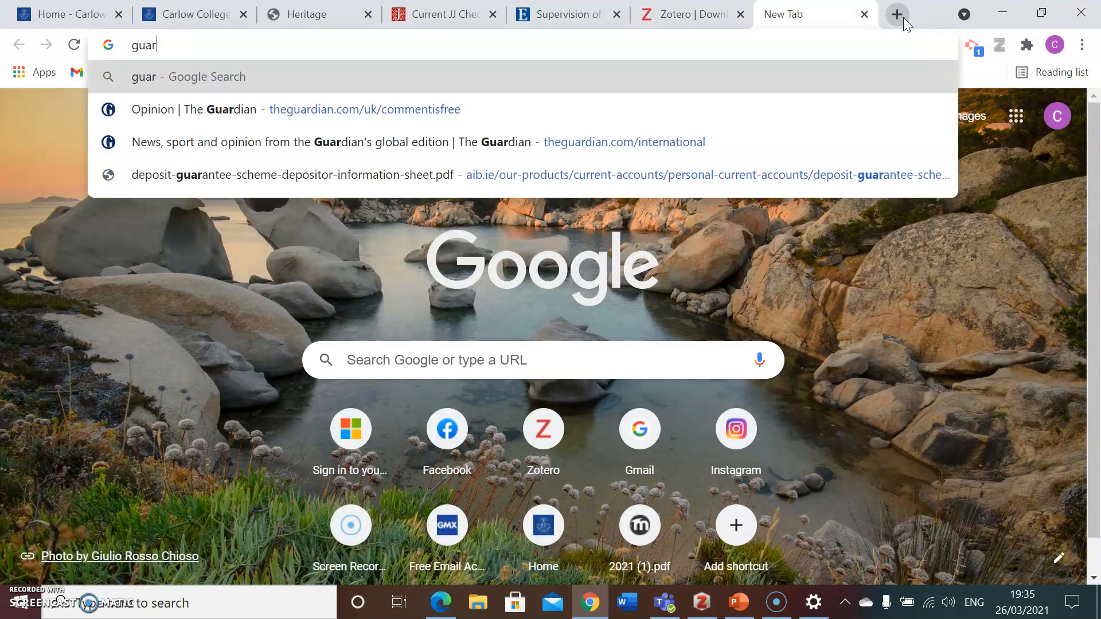
{"action": "key", "text": "BackSpace"}
{"action": "key", "text": "BackSpace"}
{"action": "key", "text": "BackSpace"}
{"action": "key", "text": "BackSpace"}
{"action": "key", "text": "BackSpace"}
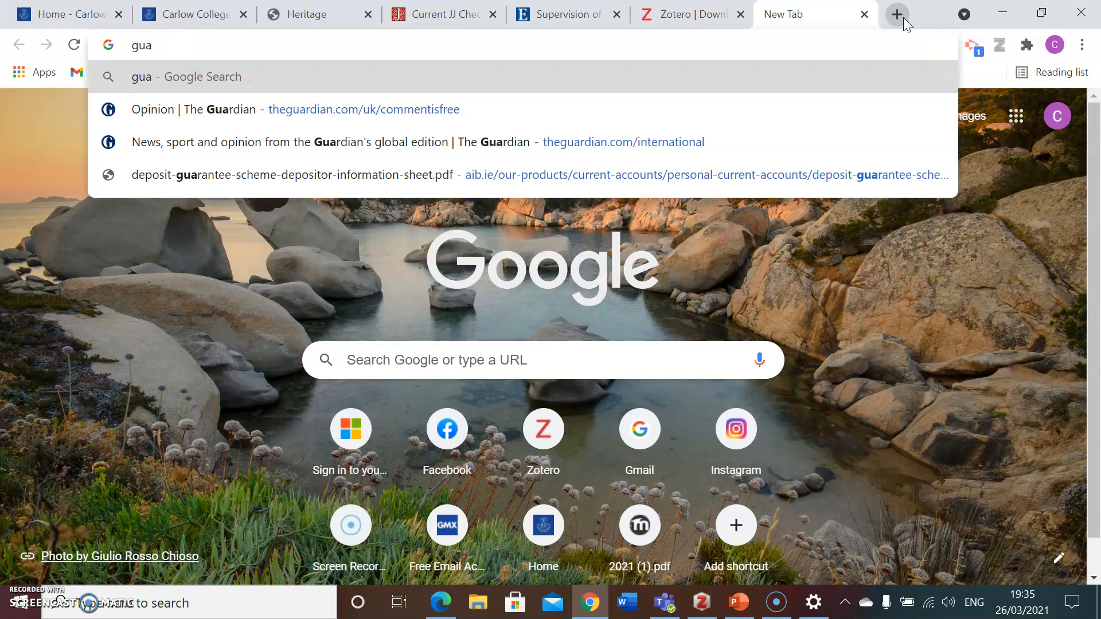
{"action": "type", "text": "rdian"}
{"action": "key", "text": "Return"}
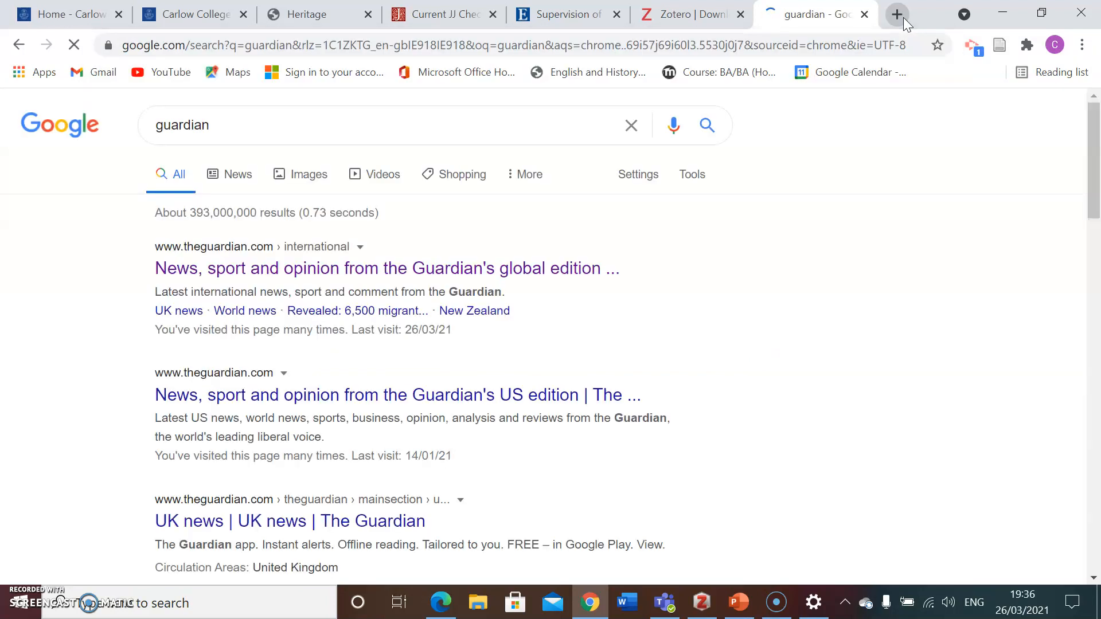
{"action": "left_click", "coordinate": [362, 269]}
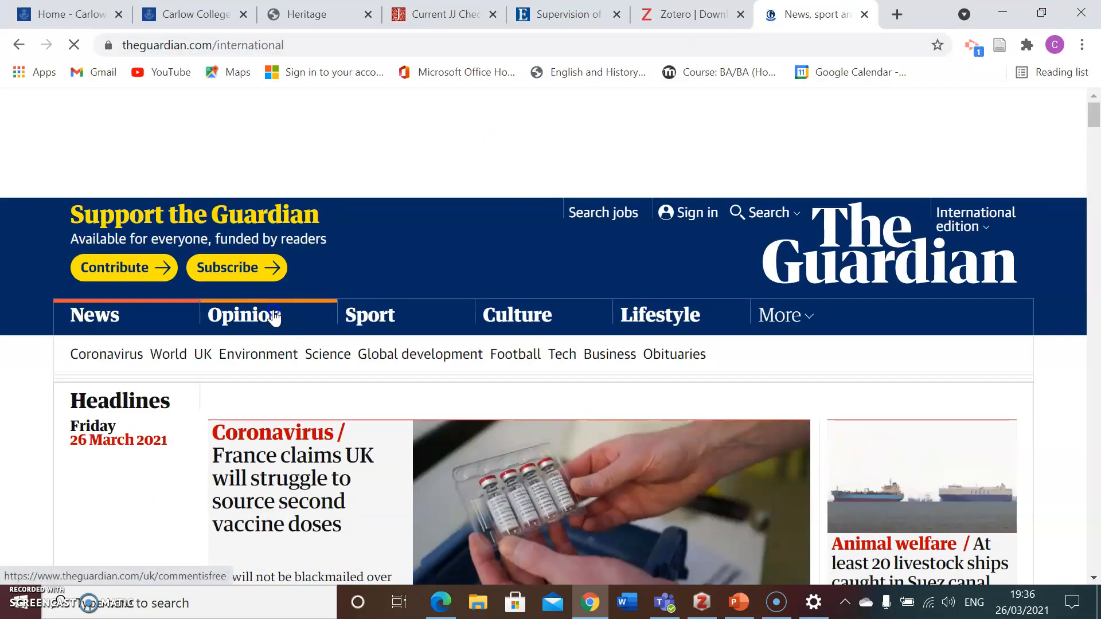
- Open the Guardian opinion article "Joe Biden is giving left parties the world over a masterclass in how to use power" and save it to Zotero's Test Folder 6
{"action": "left_click", "coordinate": [274, 317]}
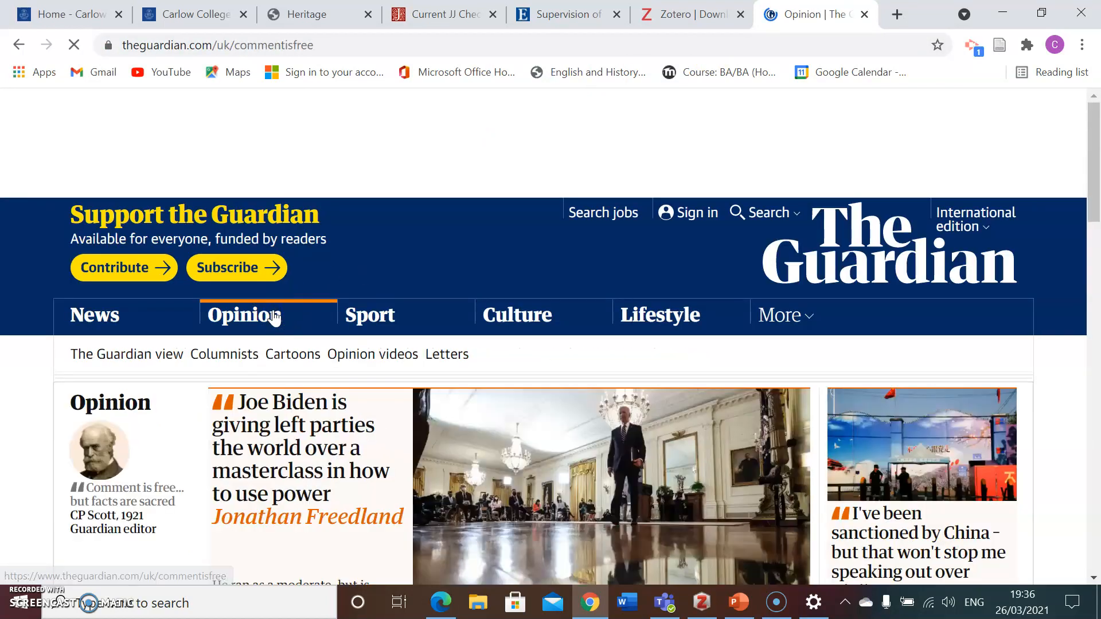
{"action": "left_click", "coordinate": [311, 442]}
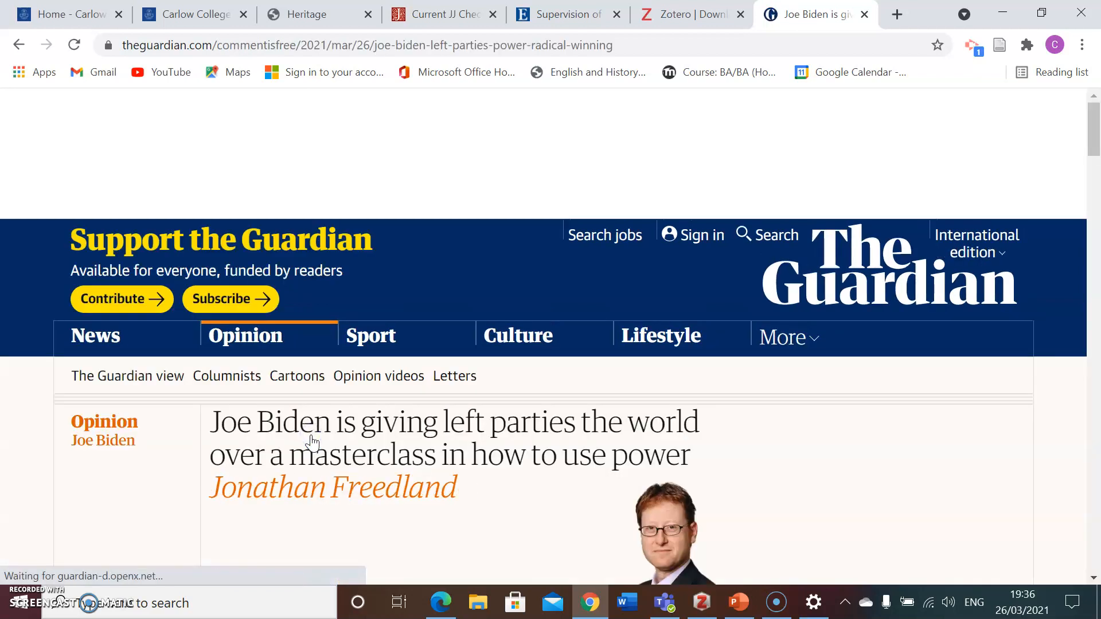
{"action": "left_click", "coordinate": [1010, 174]}
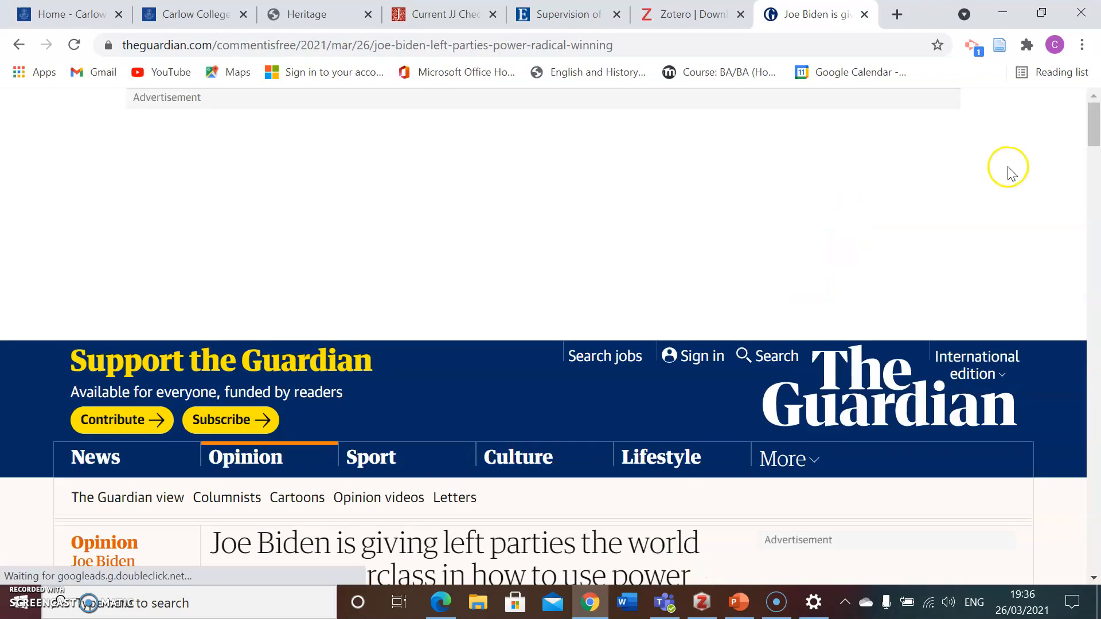
{"action": "left_click_drag", "start_coordinate": [1092, 120], "coordinate": [1091, 145]}
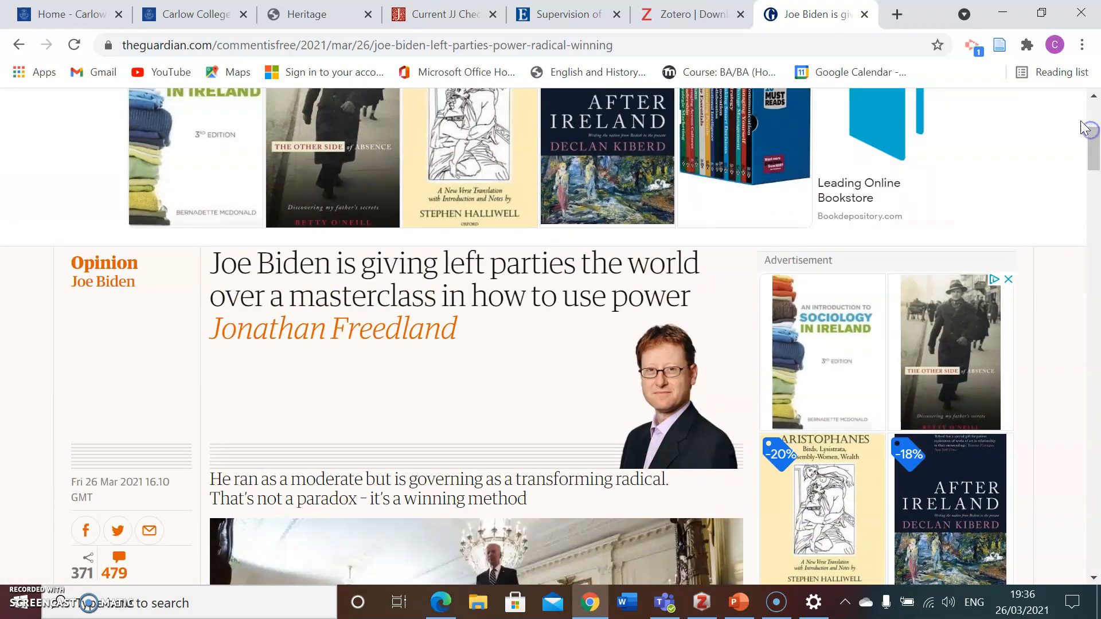
{"action": "left_click", "coordinate": [1000, 46]}
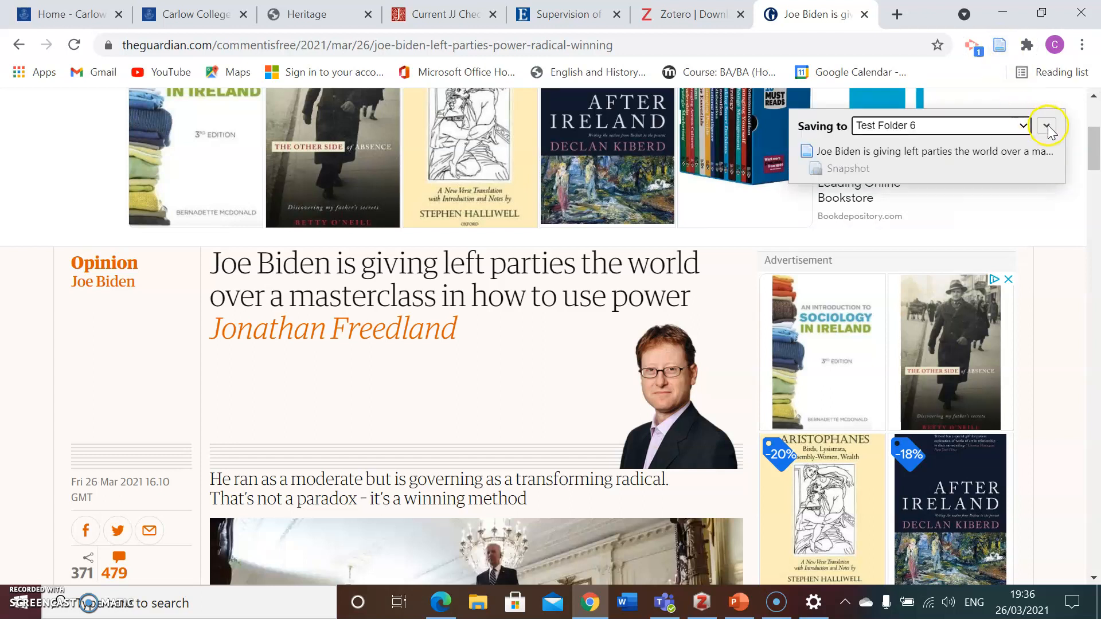
{"action": "left_click", "coordinate": [1046, 126]}
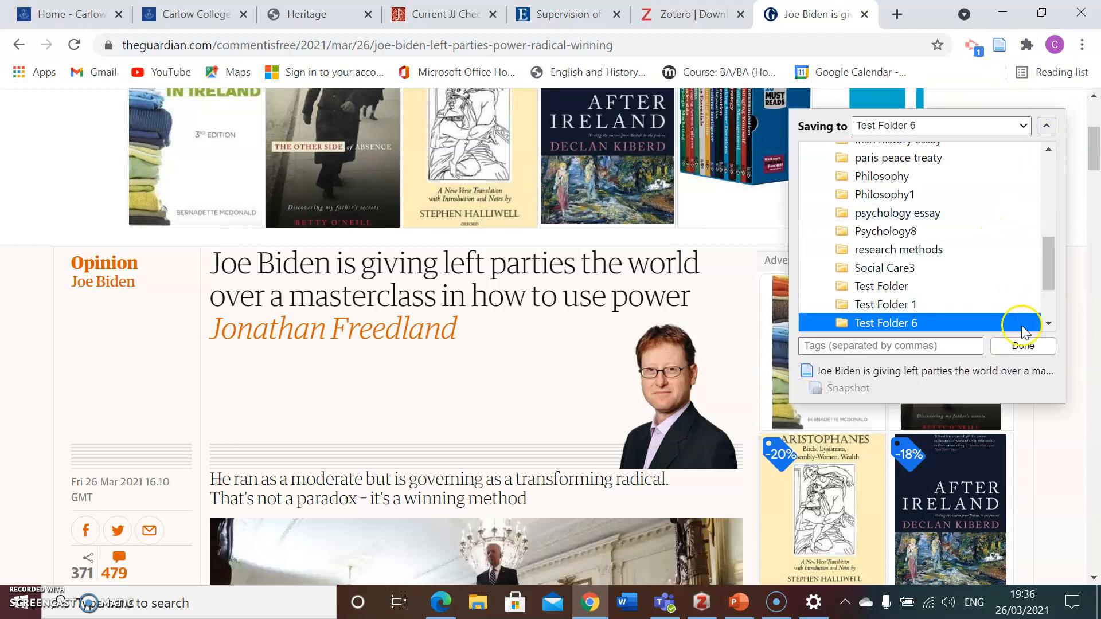
{"action": "left_click", "coordinate": [1025, 347]}
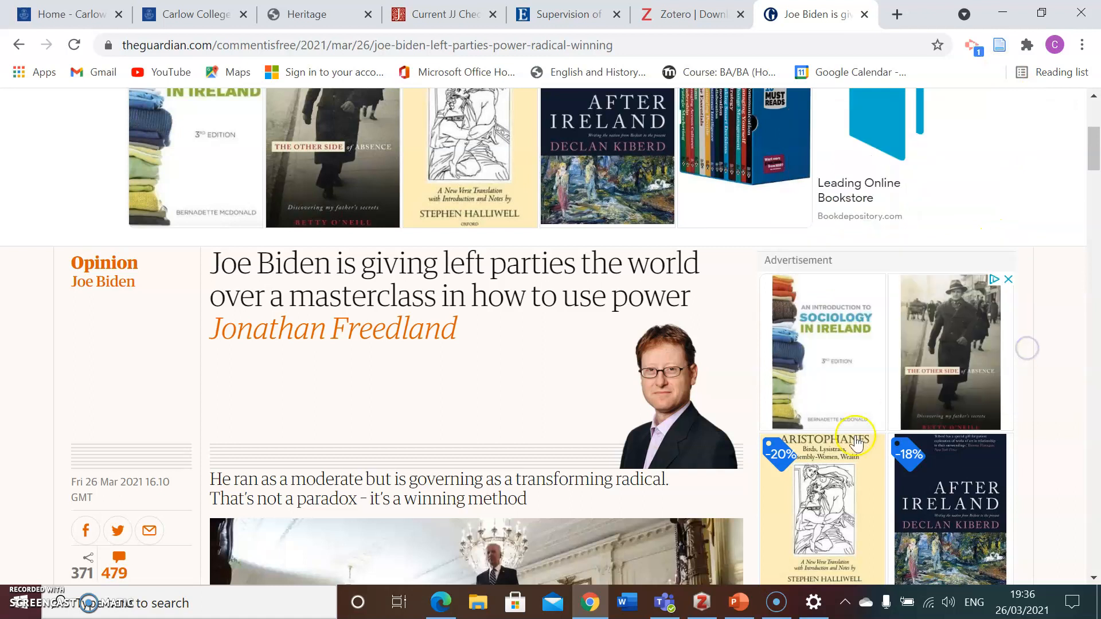
- Switch to Zotero and change the saved Joe Biden article's item type to Newspaper Article
{"action": "left_click", "coordinate": [711, 603]}
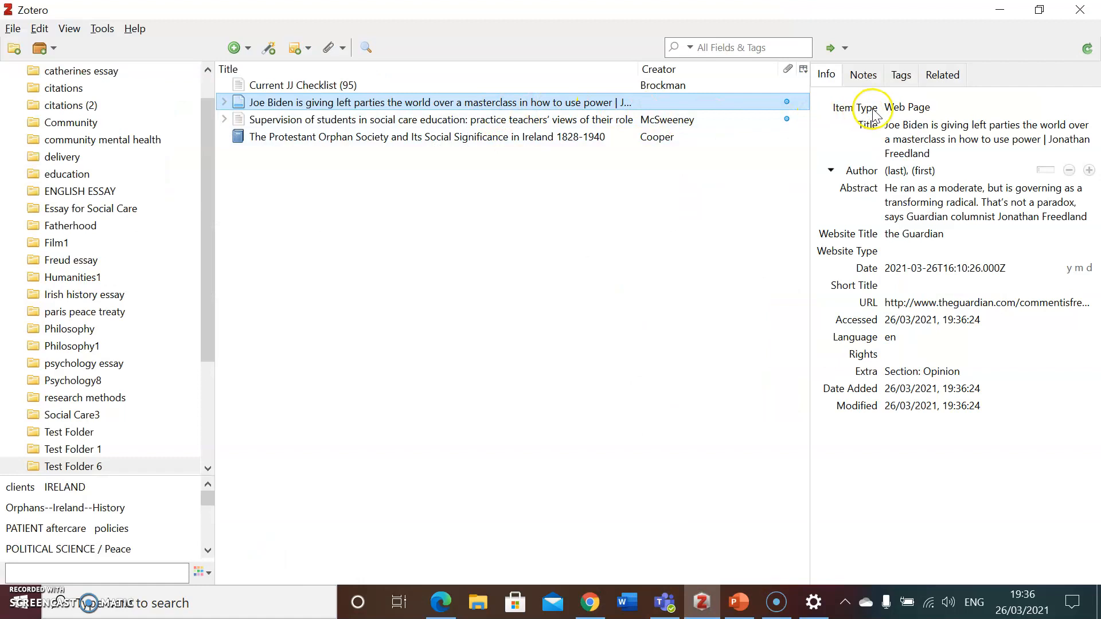
{"action": "left_click", "coordinate": [905, 109]}
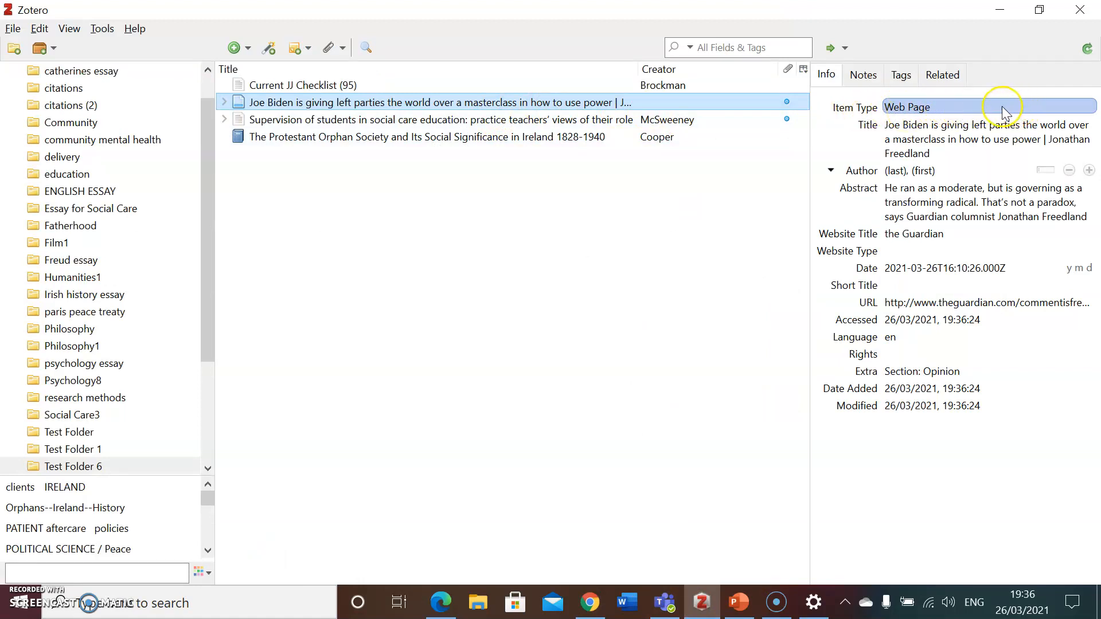
{"action": "left_click", "coordinate": [944, 109]}
{"action": "left_click", "coordinate": [942, 104]}
{"action": "left_click", "coordinate": [942, 104]}
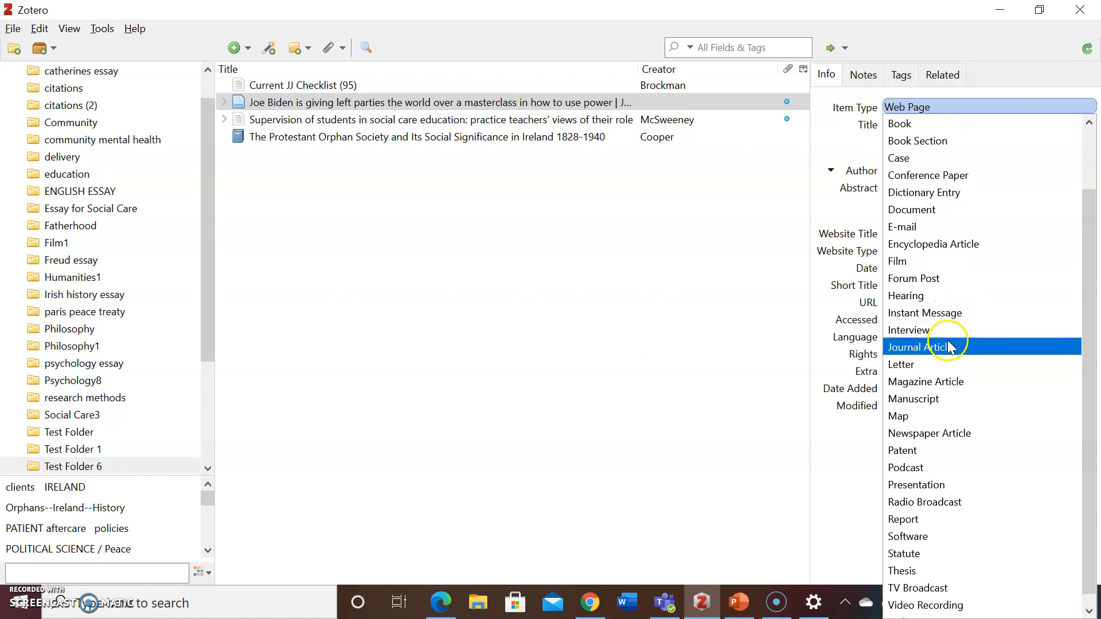
{"action": "left_click", "coordinate": [933, 442]}
{"action": "left_click", "coordinate": [946, 153]}
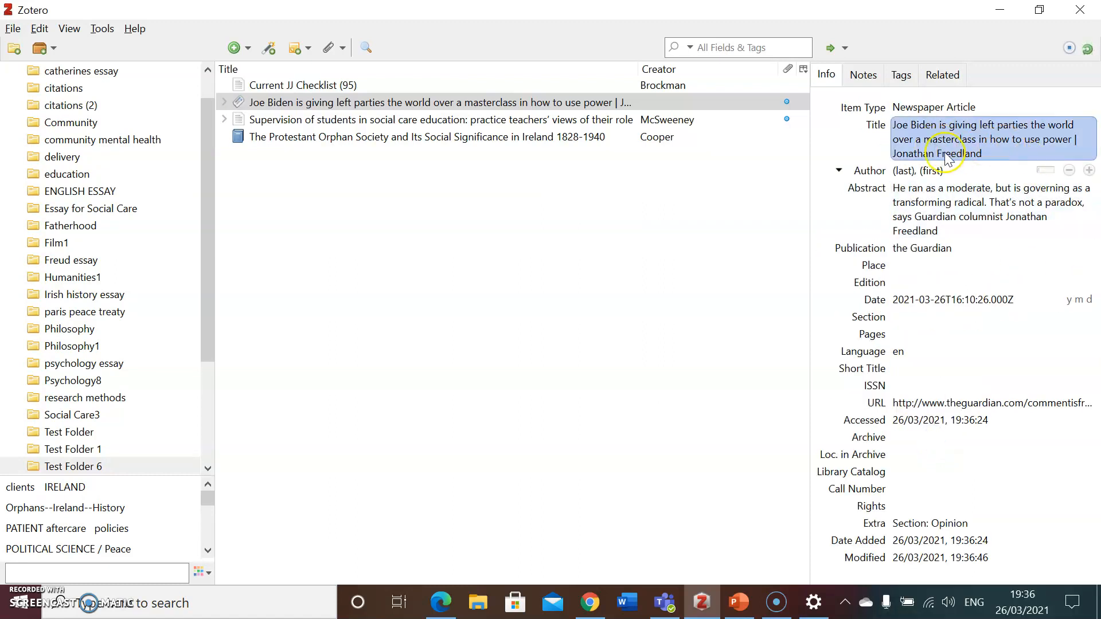
{"action": "left_click", "coordinate": [932, 169]}
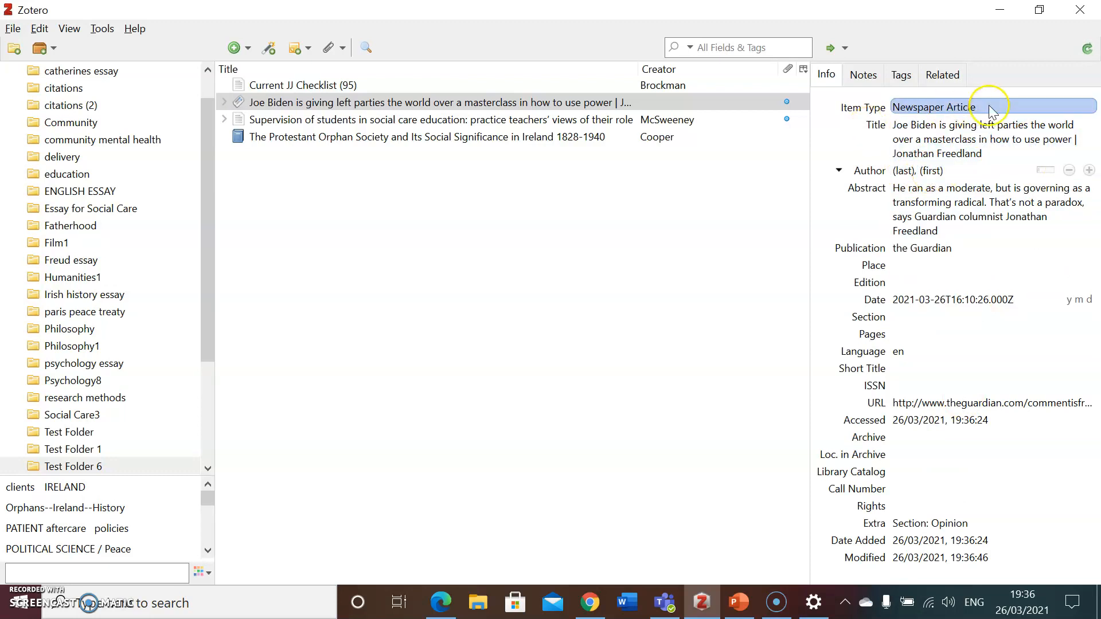
{"action": "left_click", "coordinate": [918, 204]}
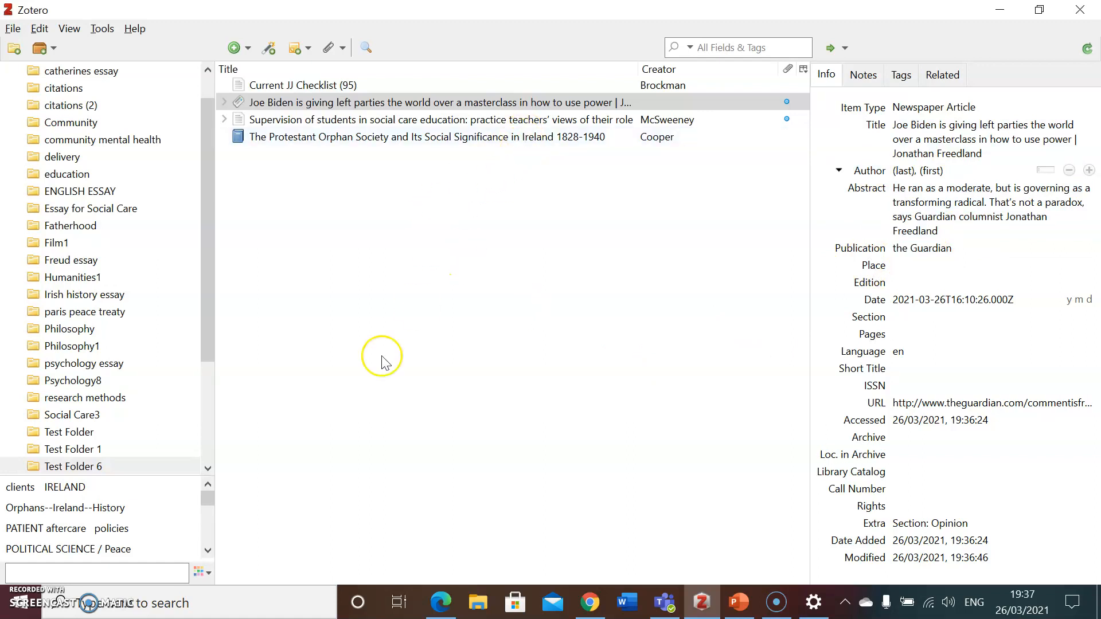
- Launch Word from the Windows search and create a blank document
{"action": "left_click", "coordinate": [203, 600]}
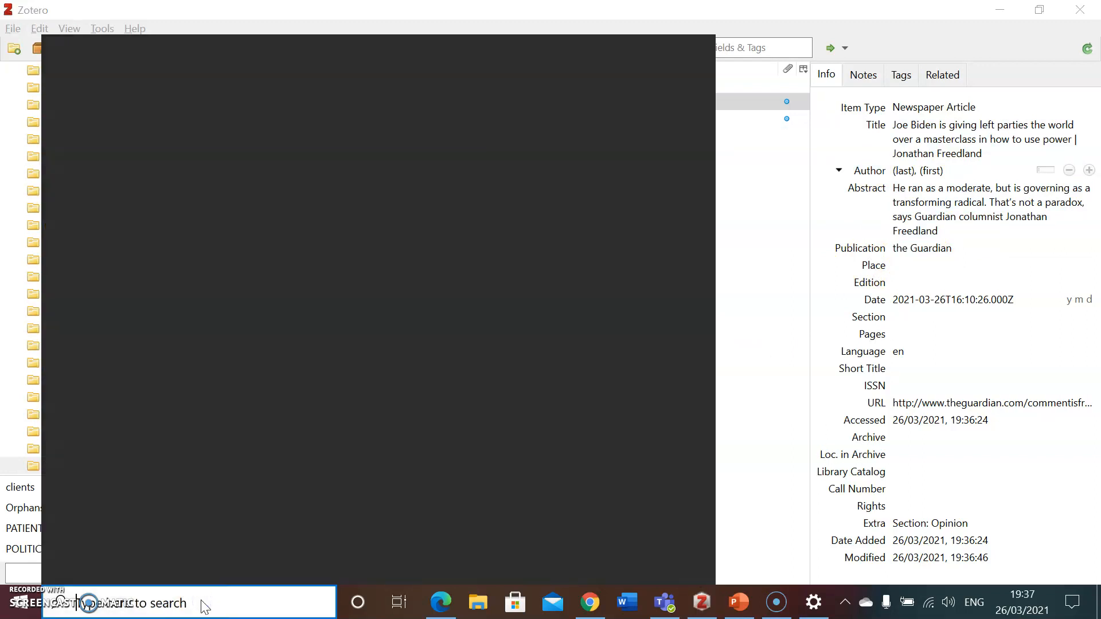
{"action": "type", "text": "word"}
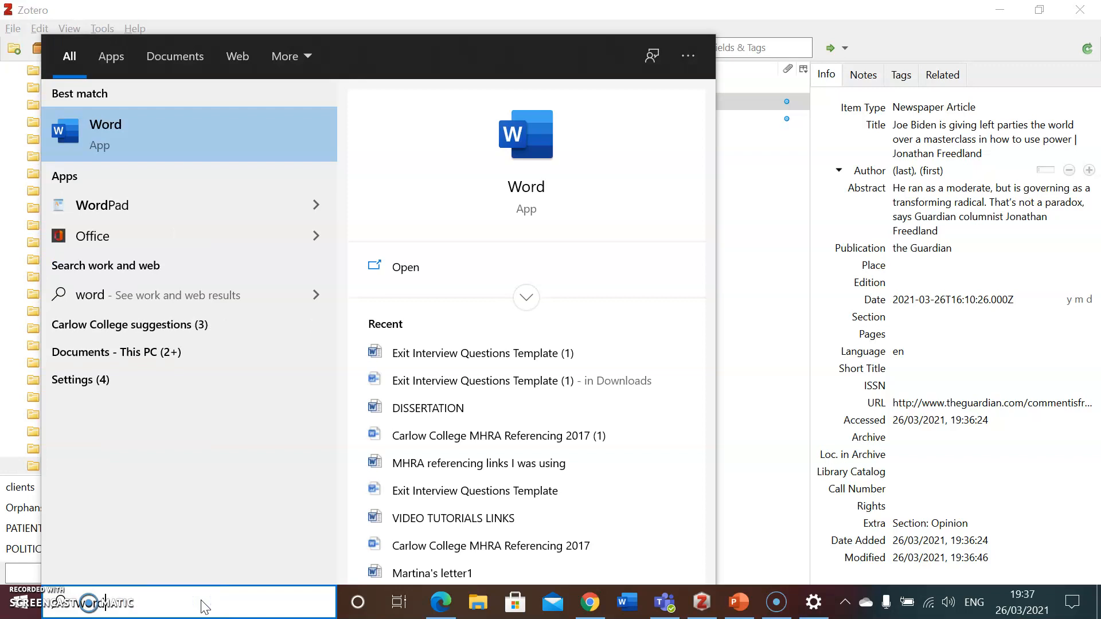
{"action": "left_click", "coordinate": [413, 276]}
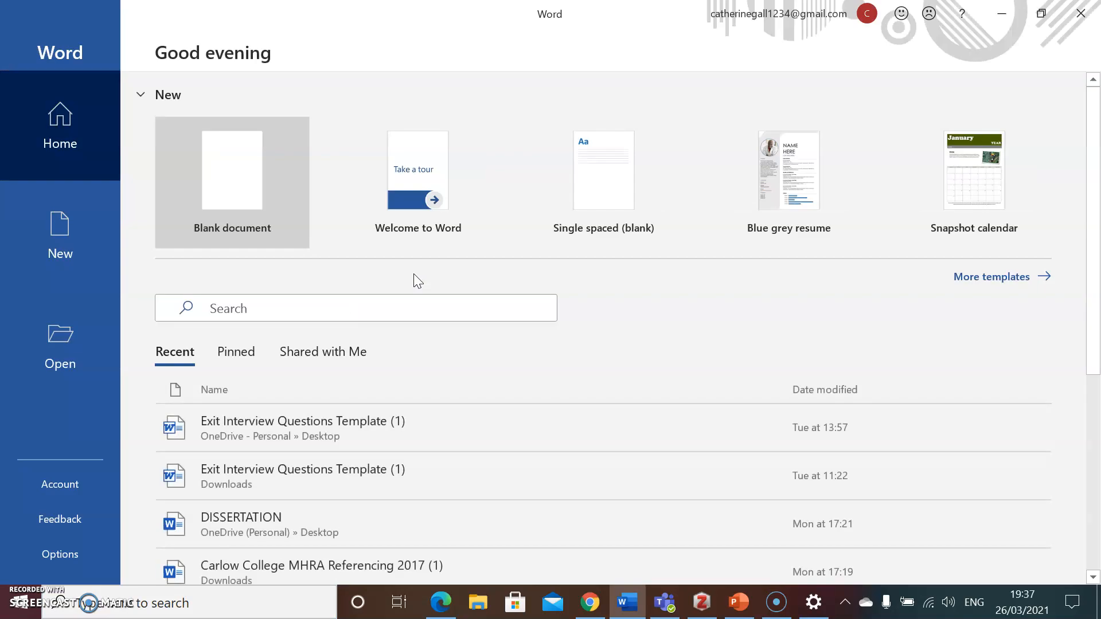
{"action": "left_click", "coordinate": [228, 214]}
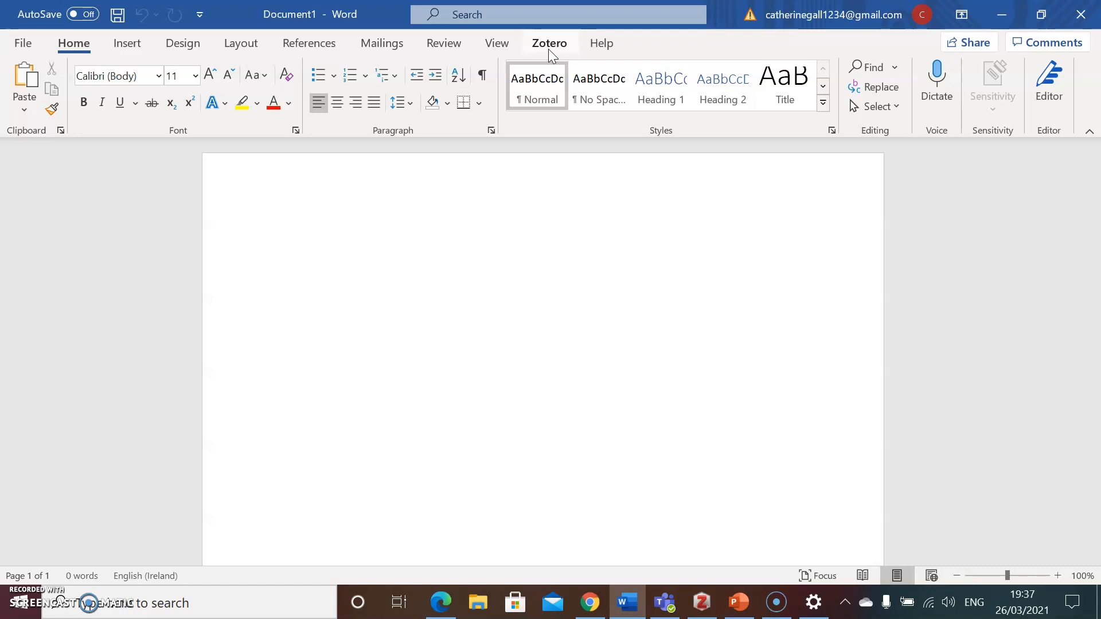
- Enter "Sample text" as the first line of the blank document
{"action": "left_click", "coordinate": [307, 241]}
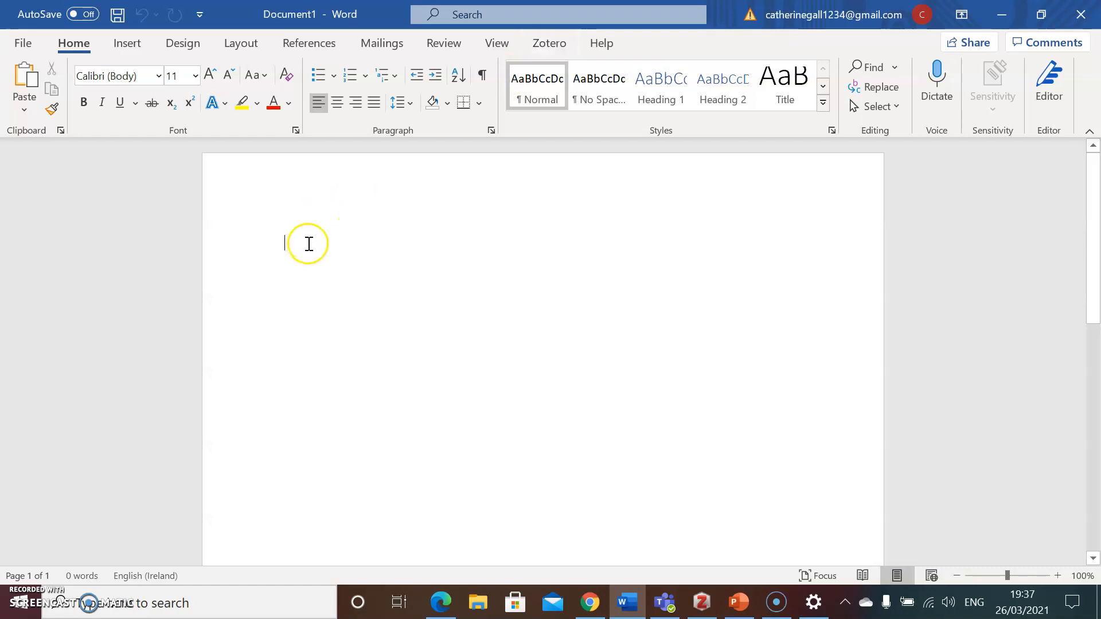
{"action": "type", "text": "sam"}
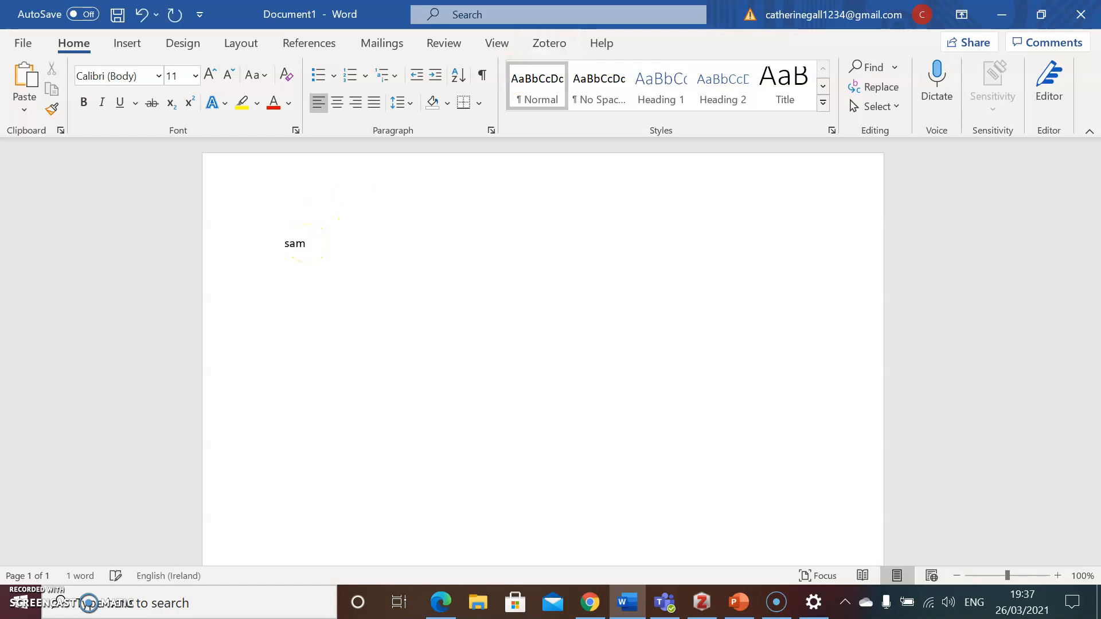
{"action": "type", "text": "ple text"}
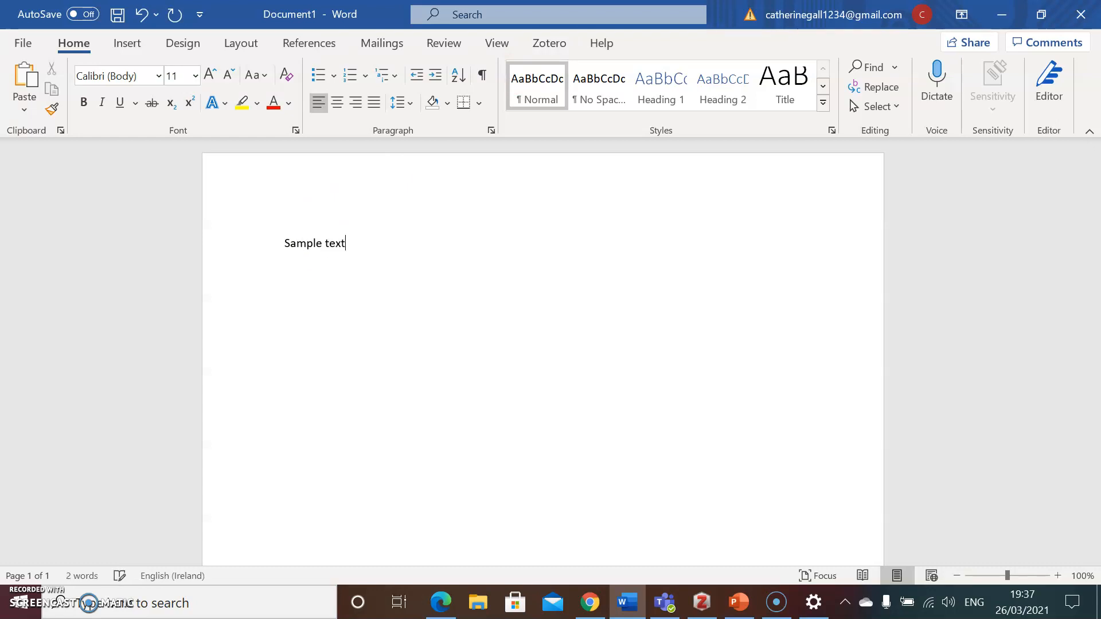
- Start a Zotero citation after the sample text, using the Cite Them Right 10th edition - Harvard citation style
{"action": "left_click", "coordinate": [554, 45]}
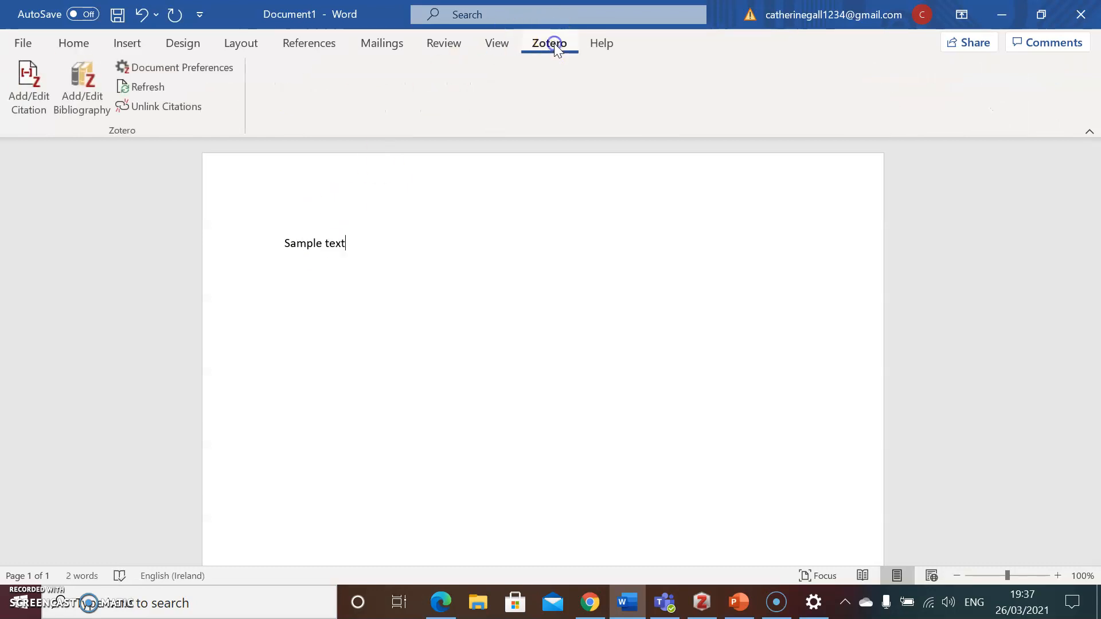
{"action": "left_click", "coordinate": [33, 101]}
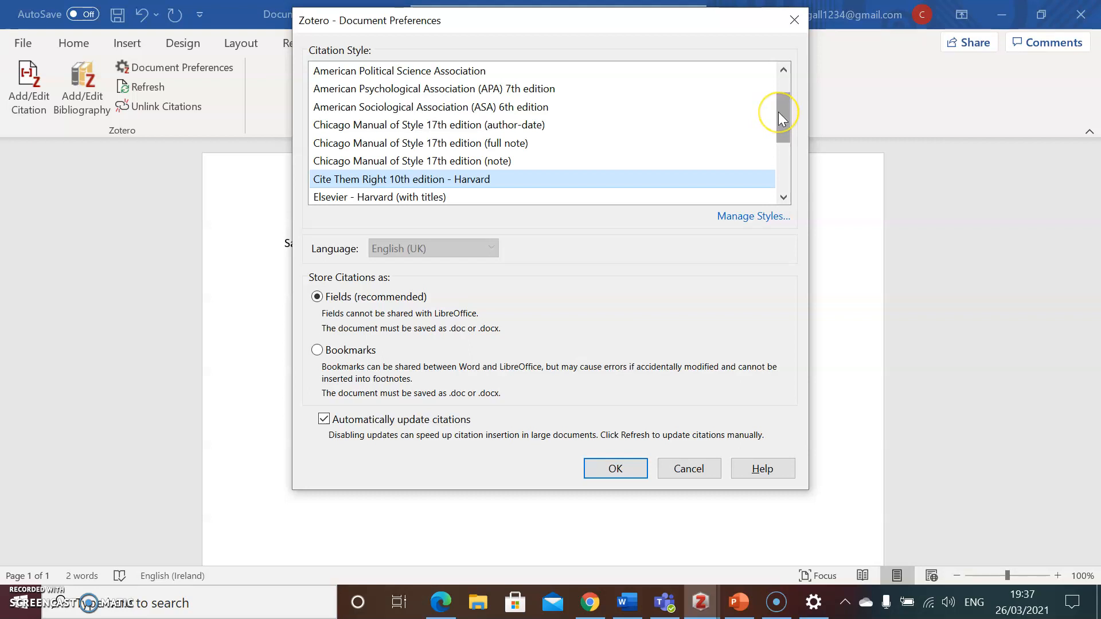
{"action": "left_click_drag", "start_coordinate": [778, 111], "coordinate": [783, 137]}
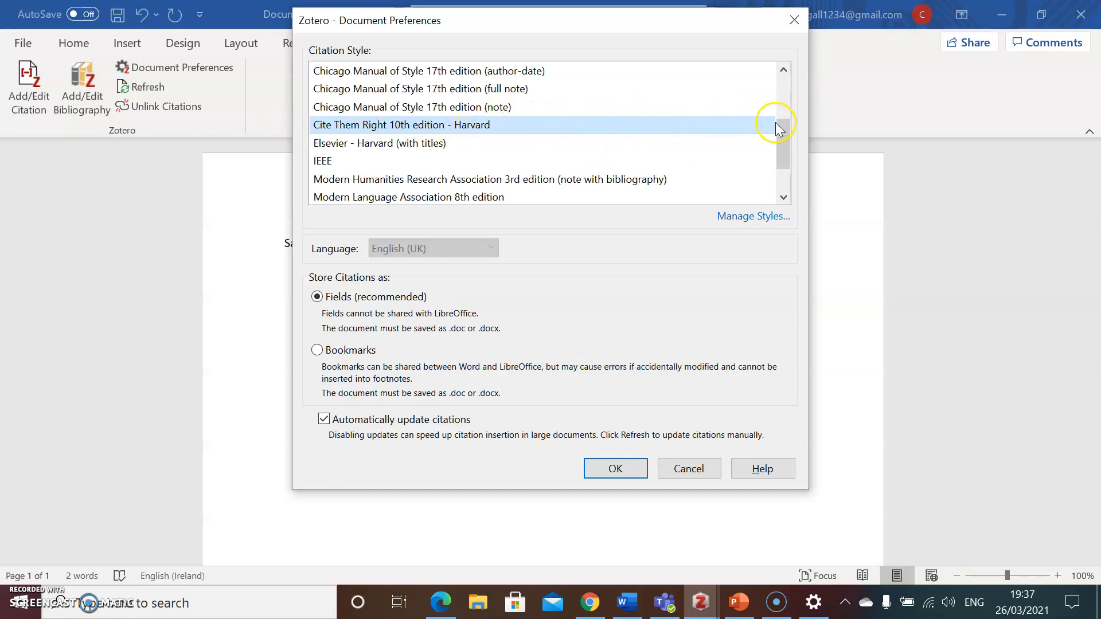
{"action": "left_click", "coordinate": [642, 182]}
{"action": "left_click_drag", "start_coordinate": [783, 150], "coordinate": [783, 113]}
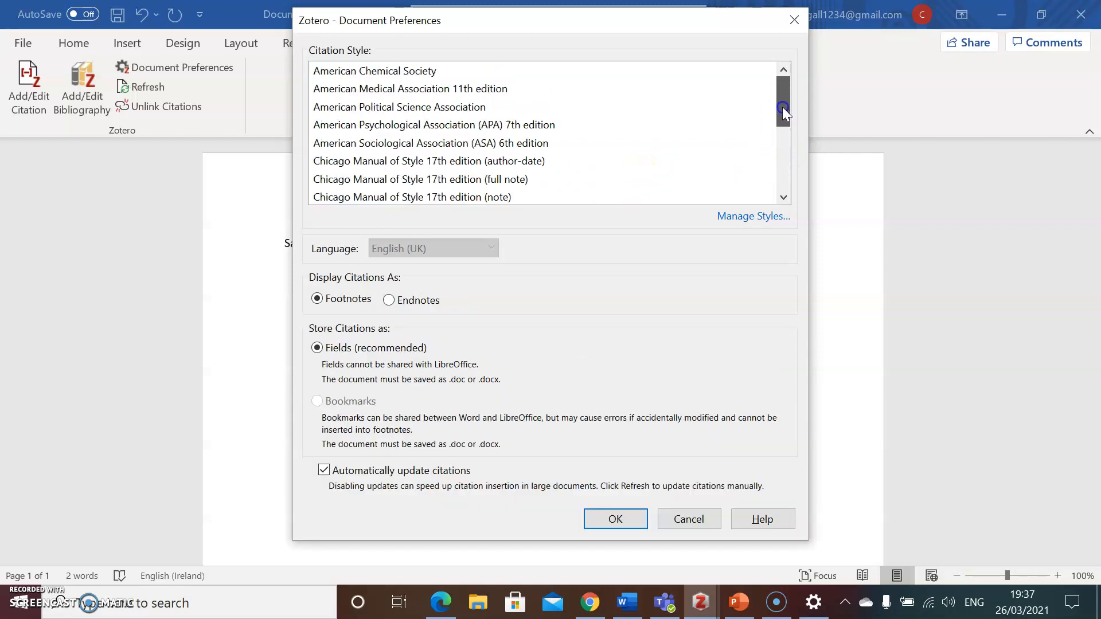
{"action": "left_click", "coordinate": [512, 131]}
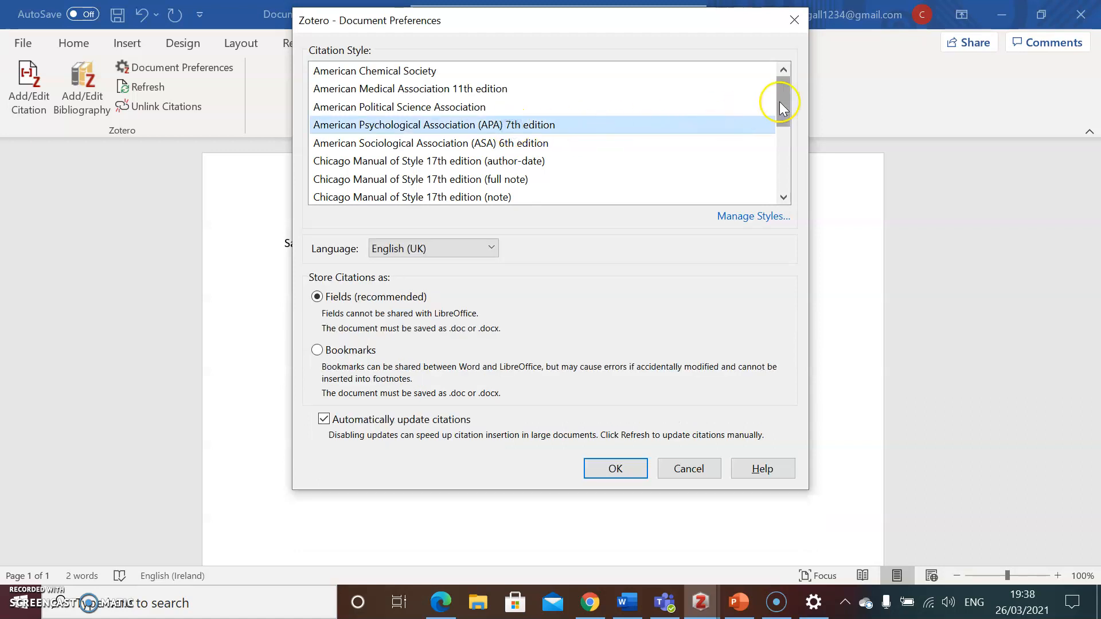
{"action": "left_click_drag", "start_coordinate": [783, 101], "coordinate": [784, 115]}
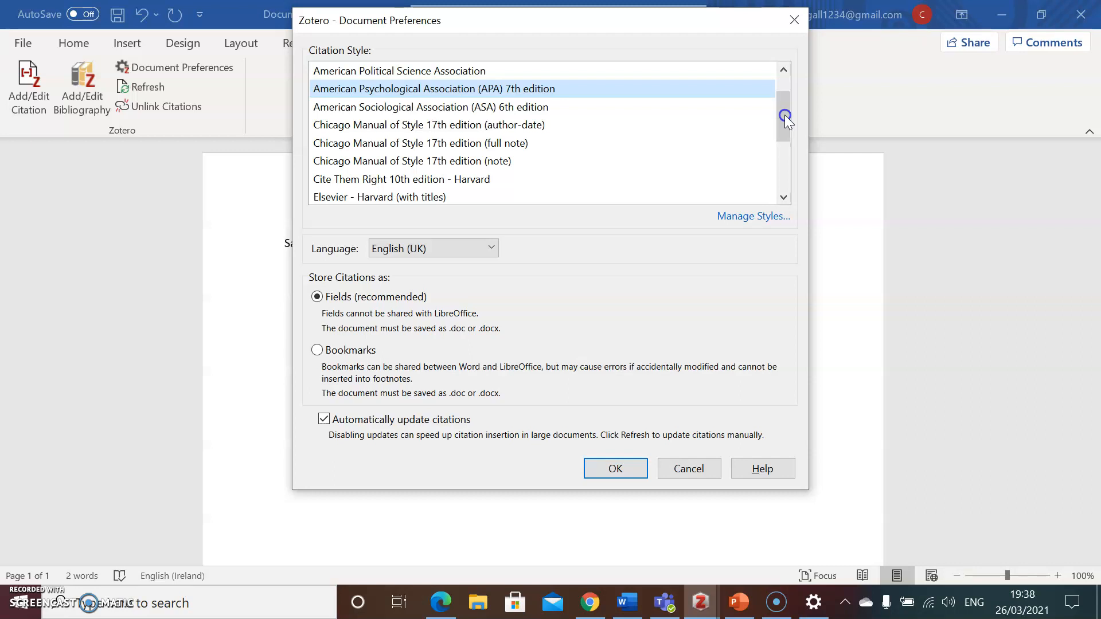
{"action": "left_click", "coordinate": [510, 183]}
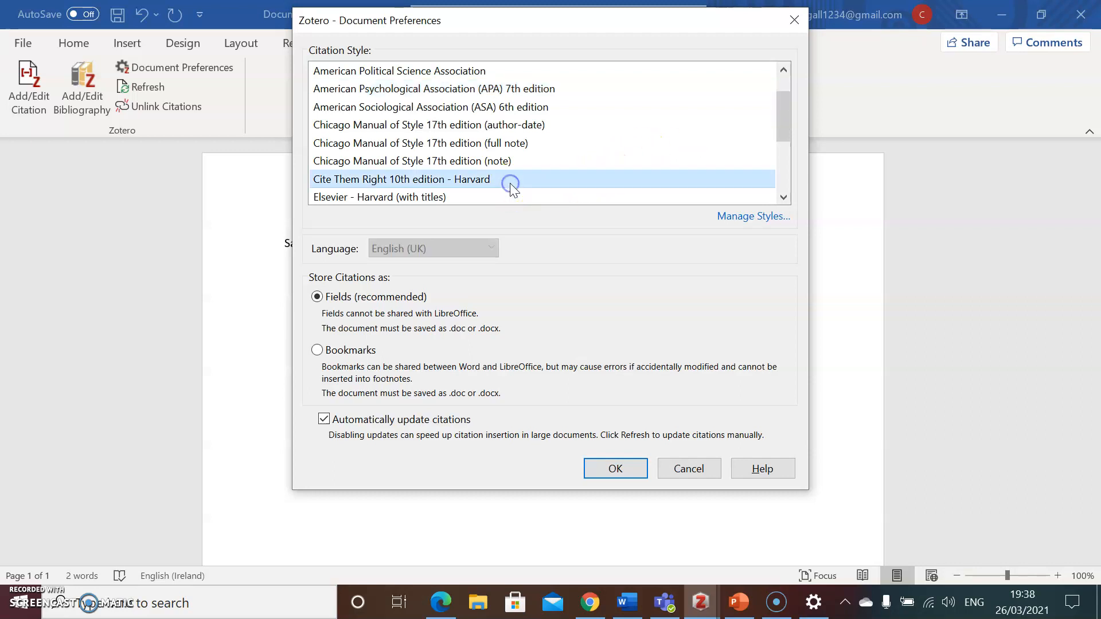
{"action": "left_click", "coordinate": [618, 467]}
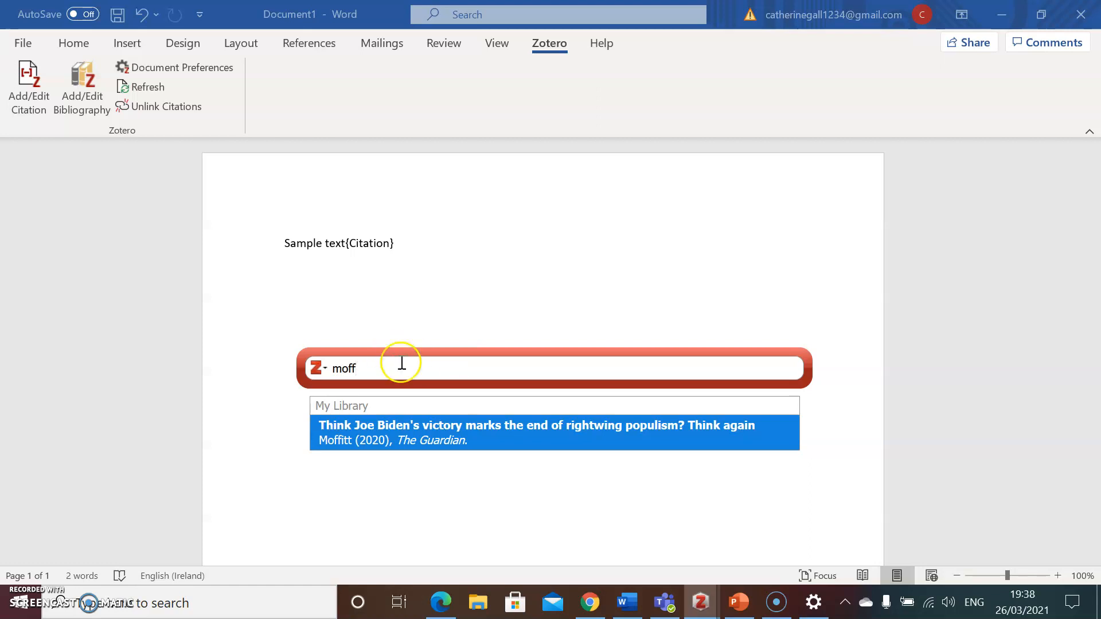
- Clear the citation search, change to Classic View, and cite the Protestant Orphan Society book from Test Folder 6
{"action": "key", "text": "BackSpace"}
{"action": "key", "text": "BackSpace"}
{"action": "key", "text": "BackSpace"}
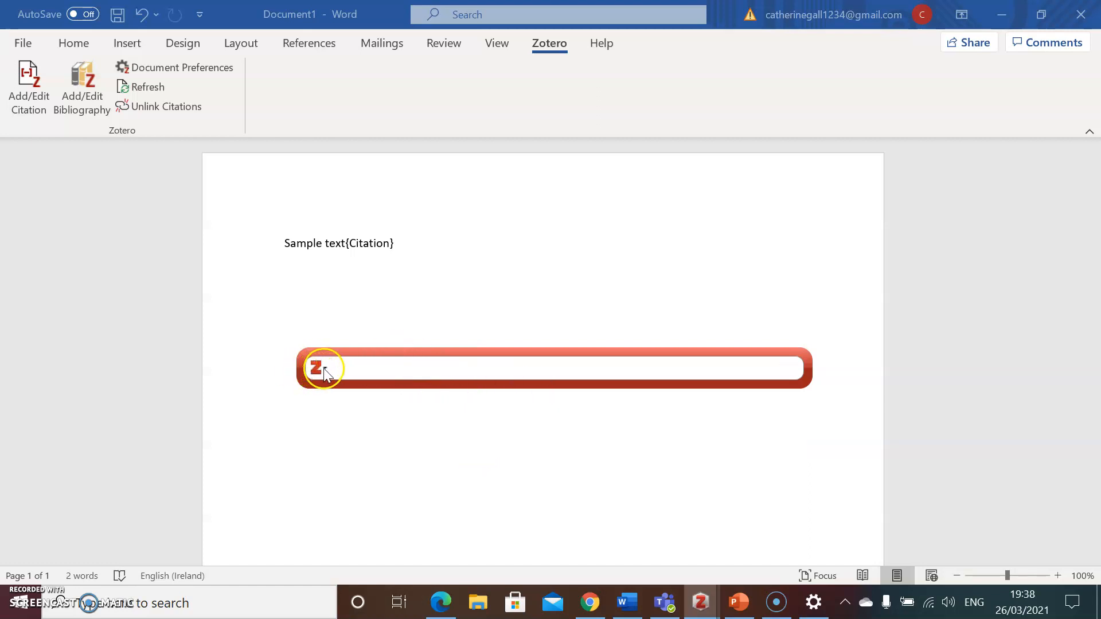
{"action": "left_click", "coordinate": [325, 371]}
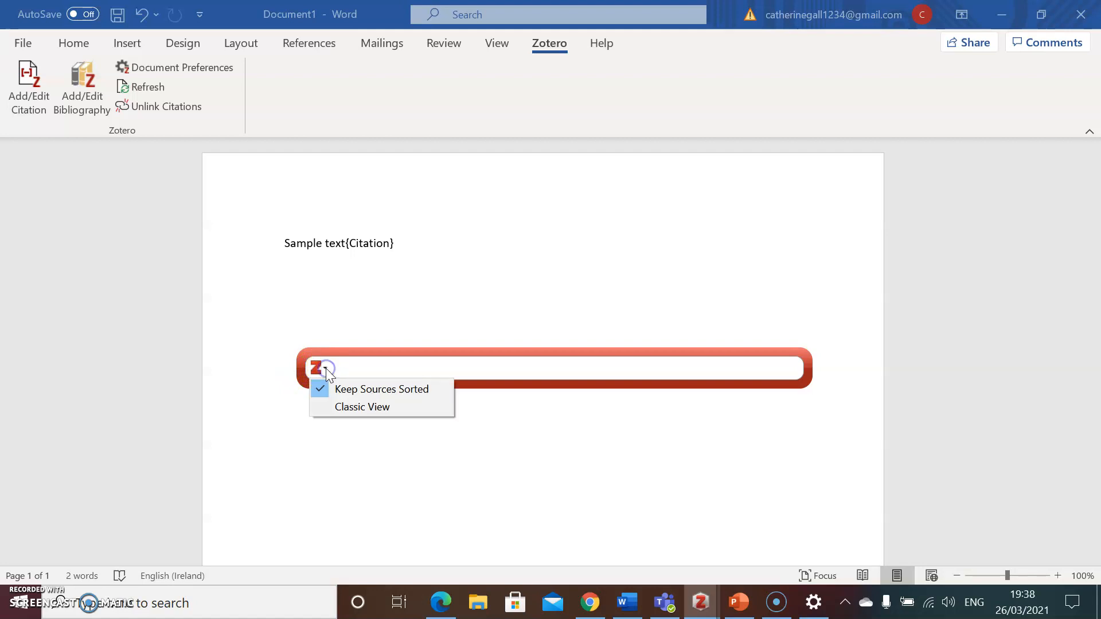
{"action": "left_click", "coordinate": [363, 408]}
{"action": "mouse_move", "coordinate": [473, 303]}
{"action": "left_mouse_down"}
{"action": "mouse_move", "coordinate": [470, 236]}
{"action": "mouse_move", "coordinate": [479, 314]}
{"action": "left_mouse_up"}
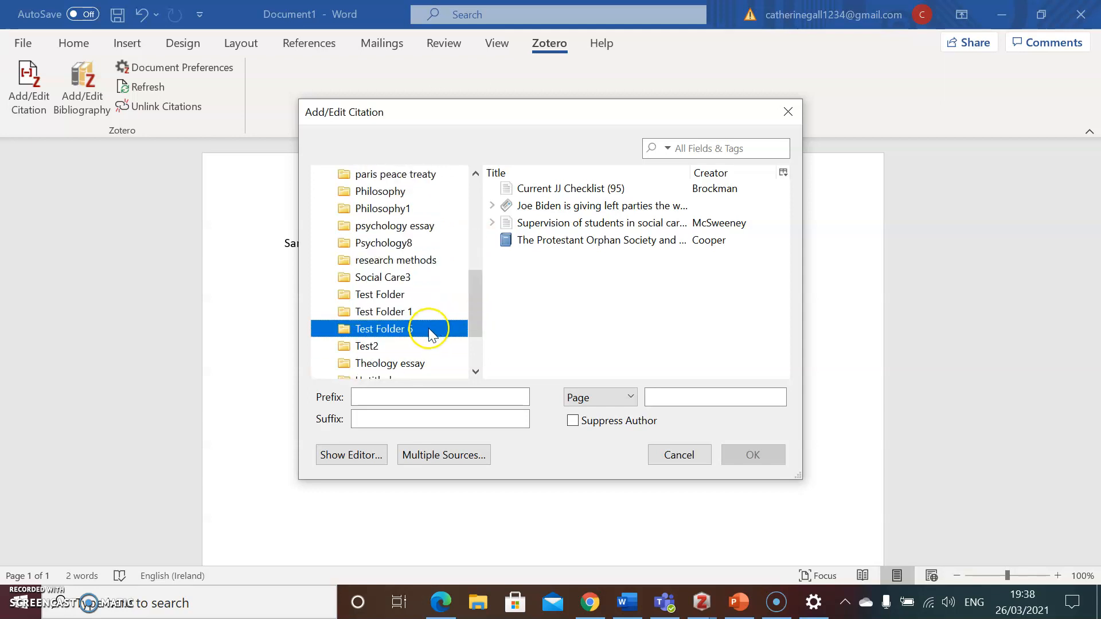
{"action": "left_click", "coordinate": [599, 241]}
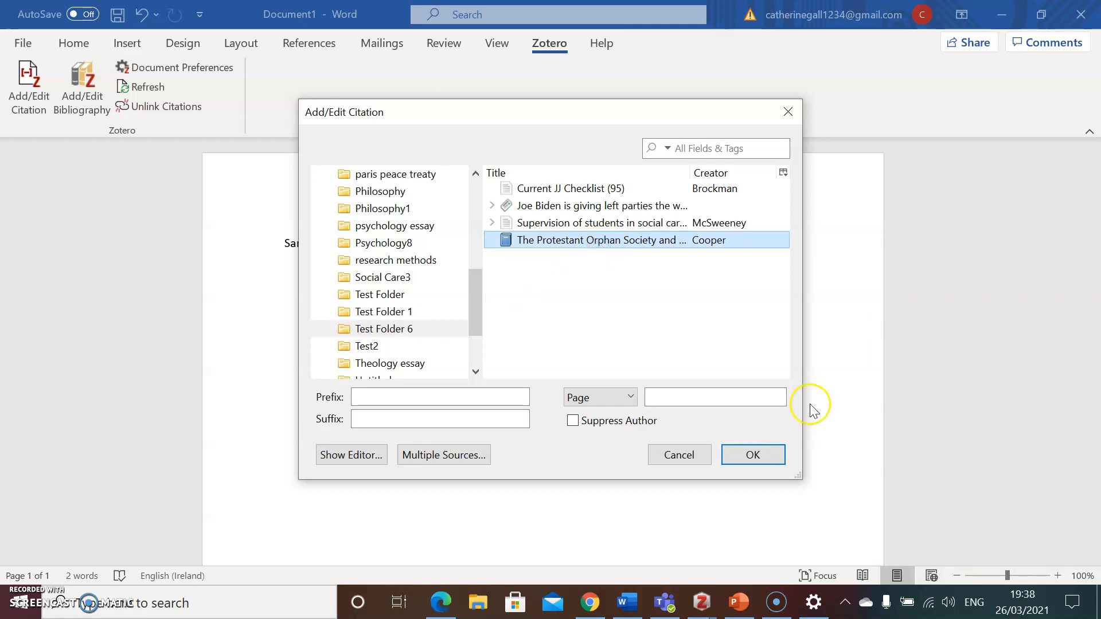
{"action": "left_click", "coordinate": [755, 454]}
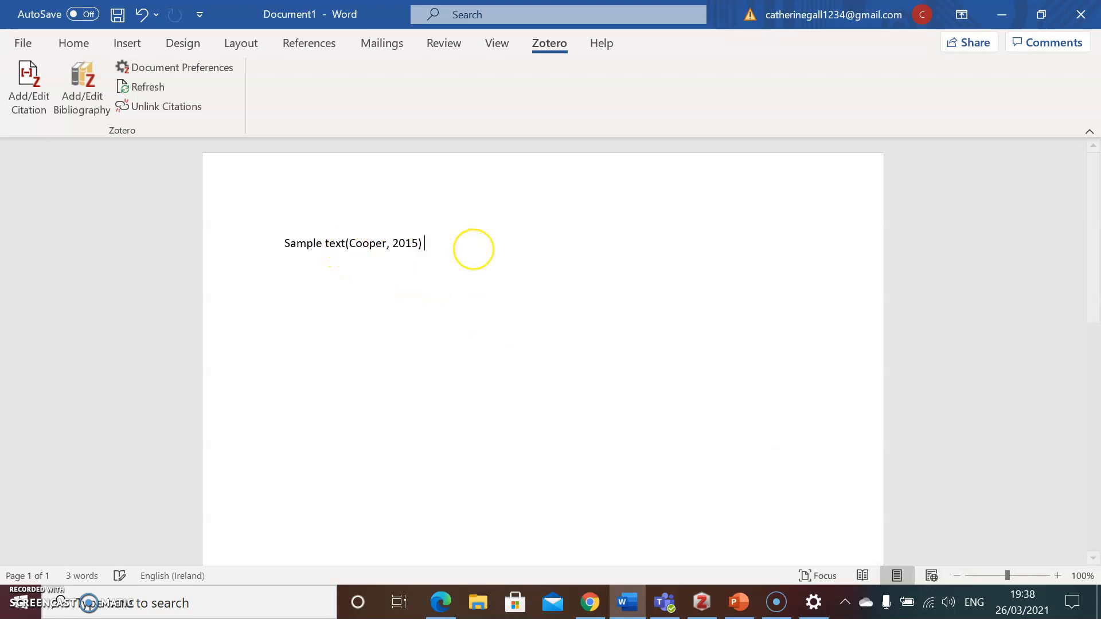
- Add the quotation "sample text" after the first citation and cite page 6 of the Supervision of students in social care article from Test Folder 6
{"action": "type", "text": "\""}
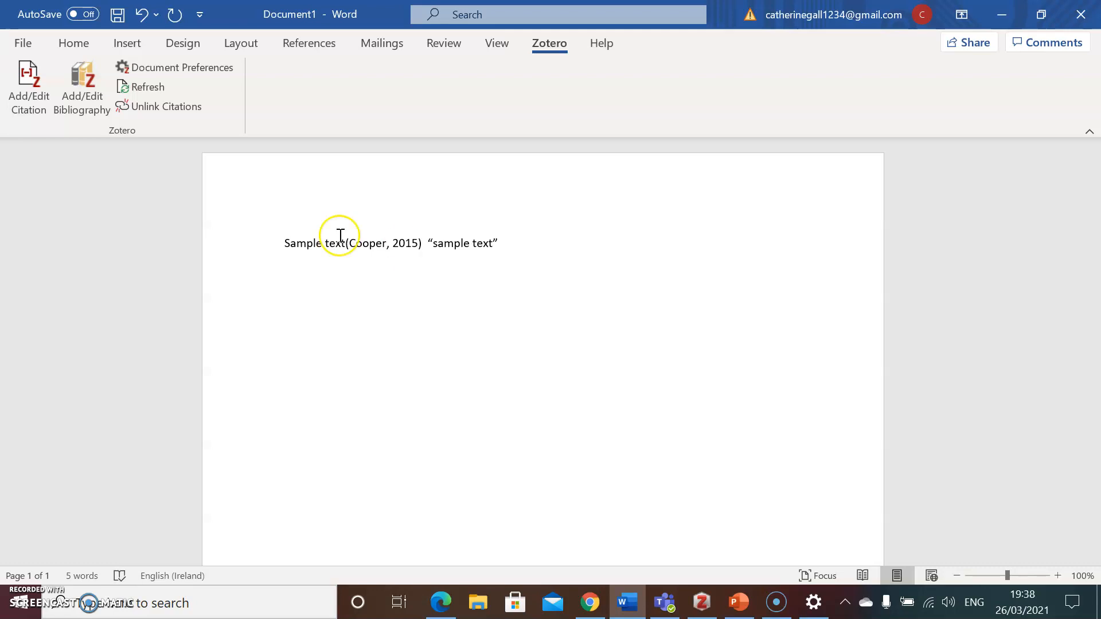
{"action": "left_click", "coordinate": [29, 94]}
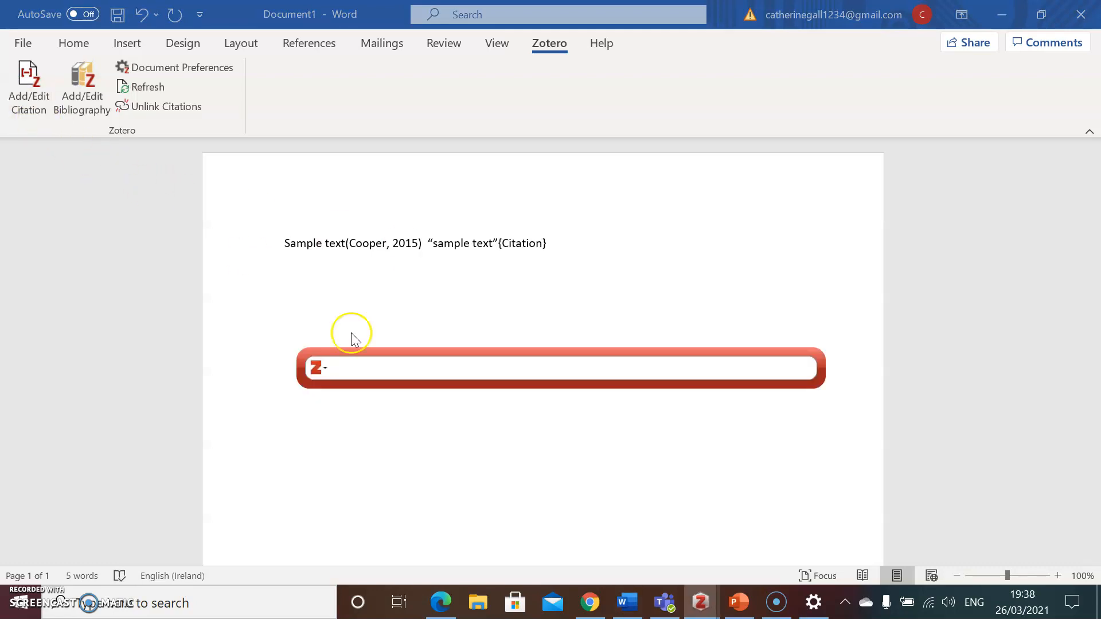
{"action": "left_click", "coordinate": [324, 370]}
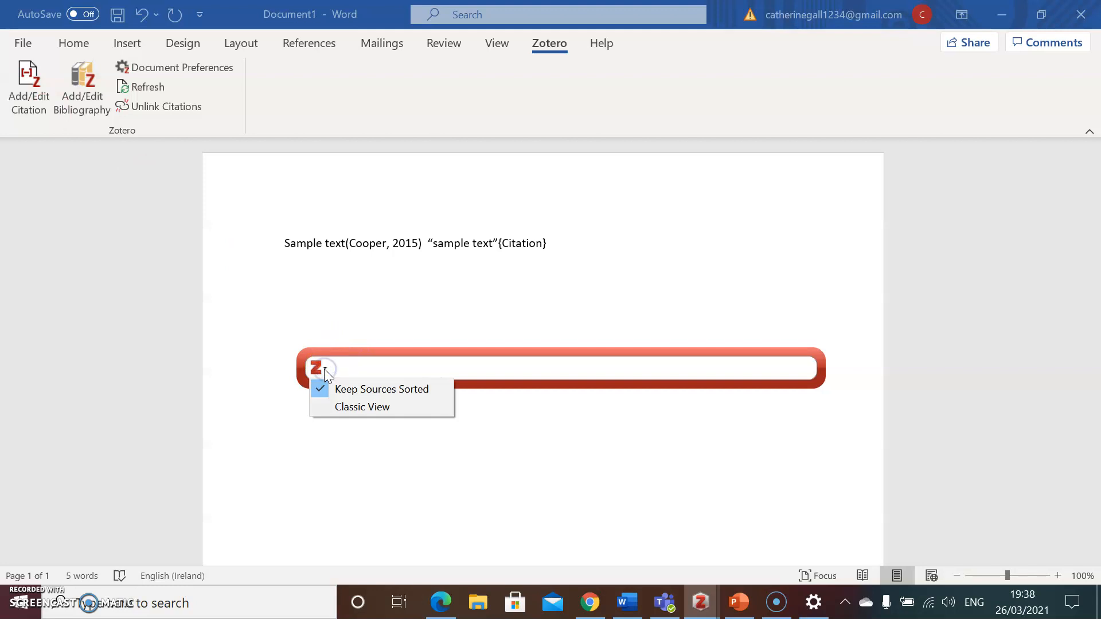
{"action": "left_click", "coordinate": [367, 411]}
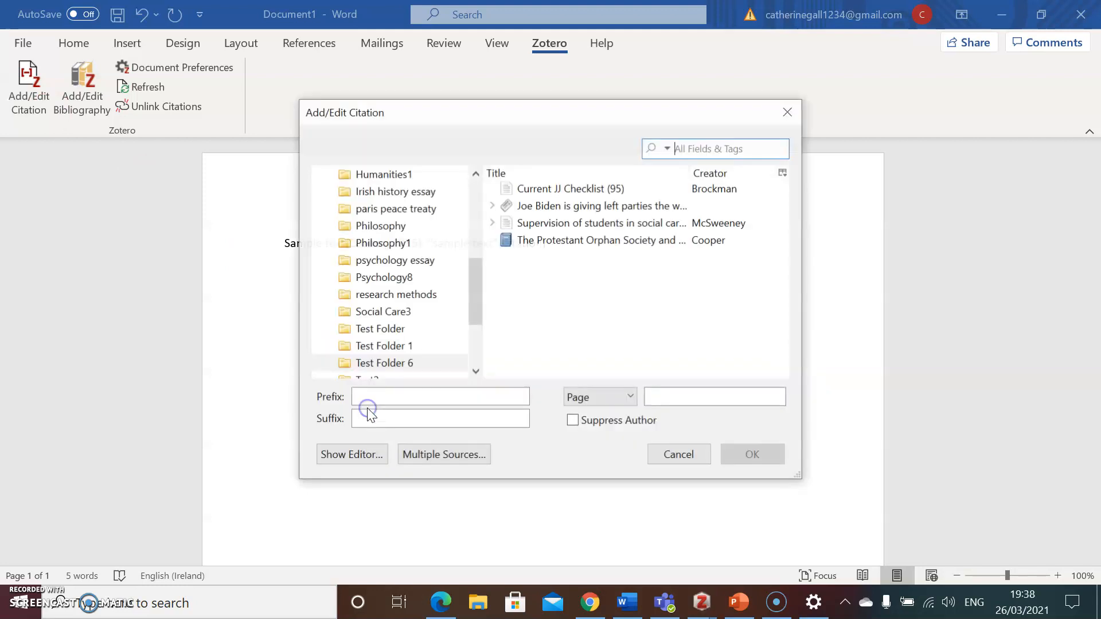
{"action": "left_click", "coordinate": [572, 226]}
{"action": "left_click", "coordinate": [671, 421]}
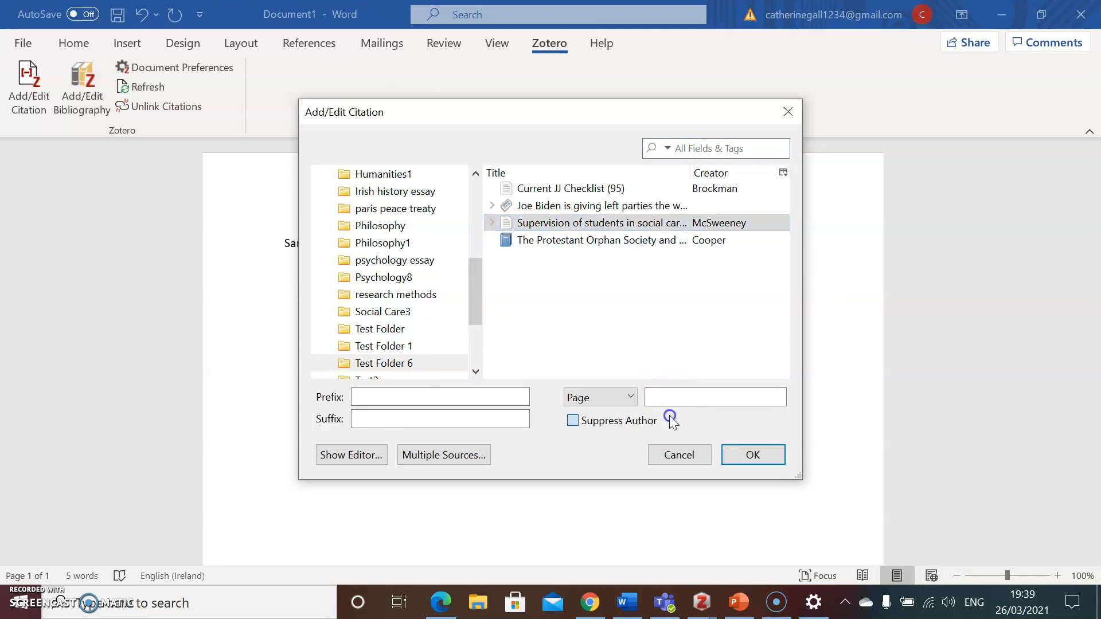
{"action": "left_click", "coordinate": [573, 421]}
{"action": "left_click", "coordinate": [680, 396]}
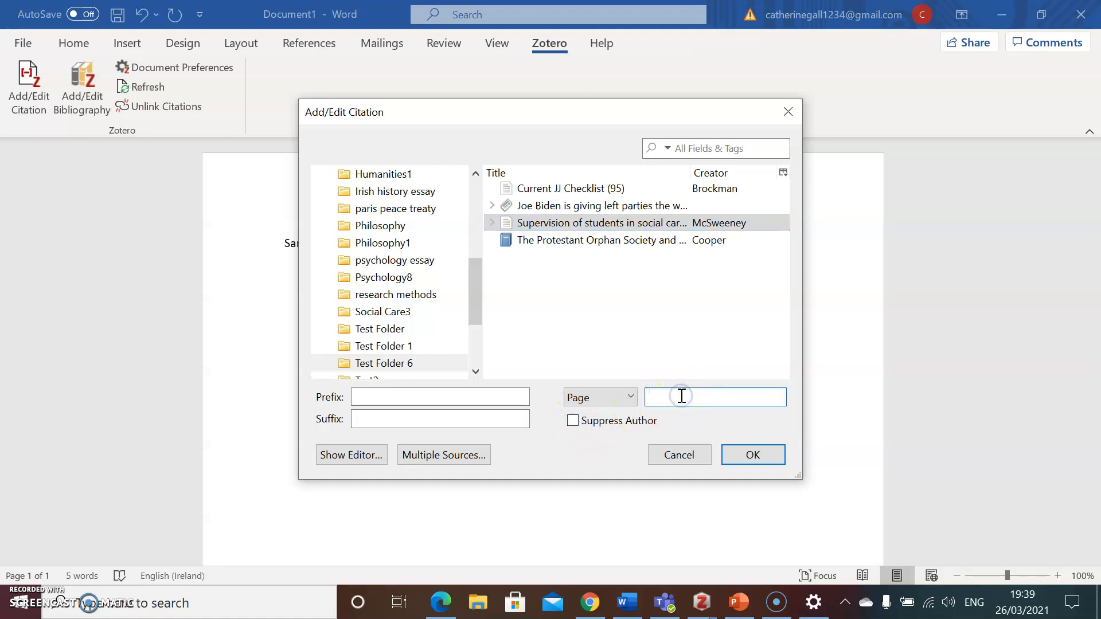
{"action": "left_click", "coordinate": [754, 457]}
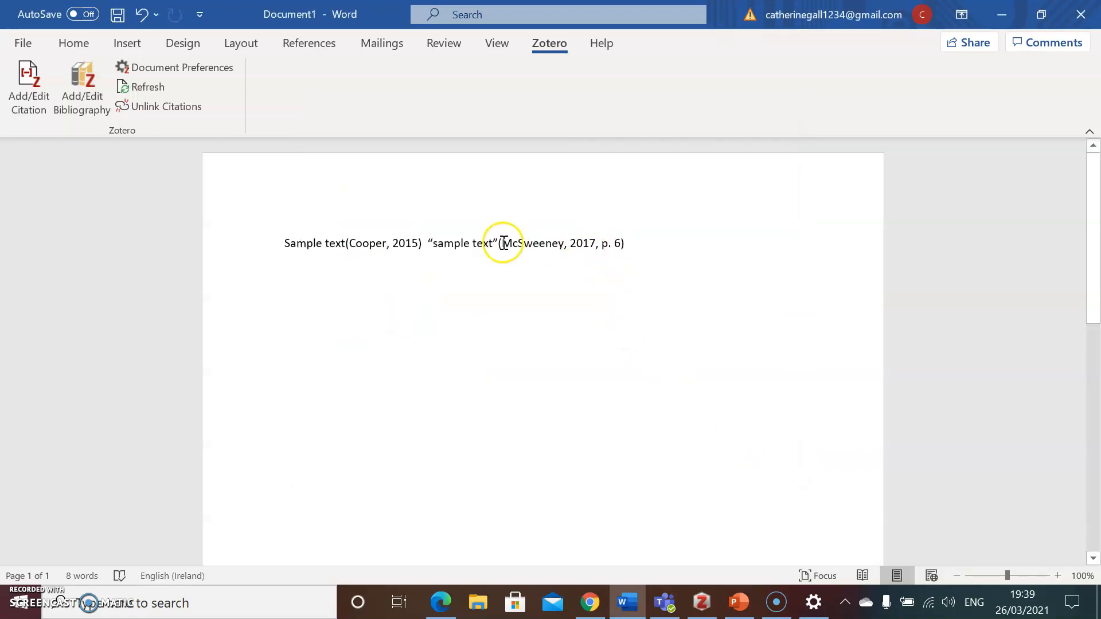
- Add "sample text" after the page-numbered citation and cite the second Let's Learn Together, Let's Work Together book from the Social Care3 collection using Classic View
{"action": "double_click", "coordinate": [605, 244]}
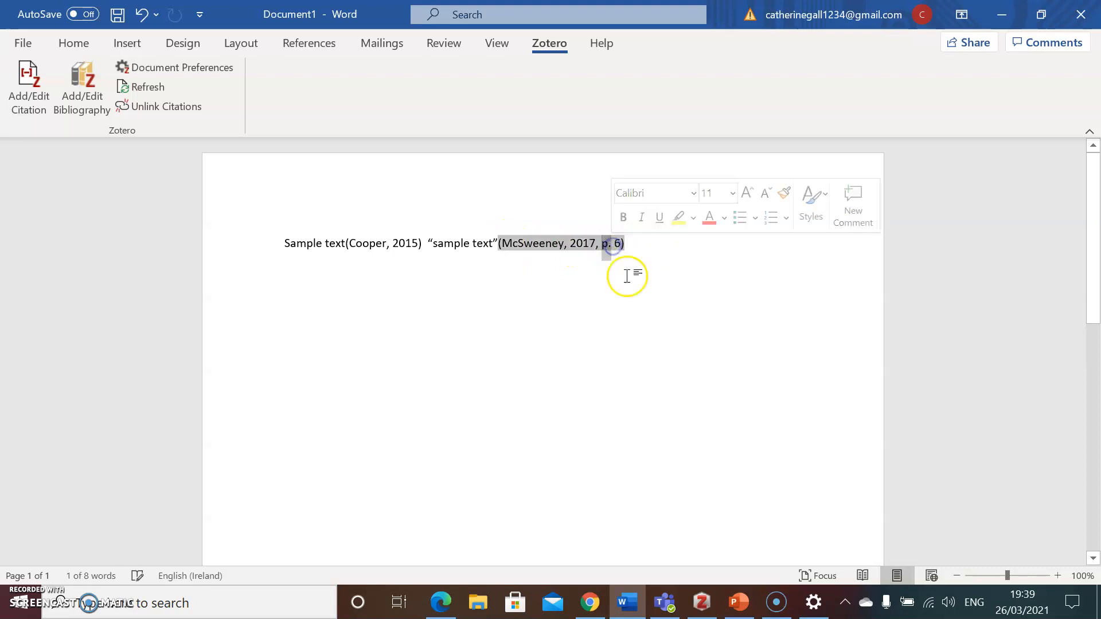
{"action": "left_click", "coordinate": [654, 236]}
{"action": "type", "text": "sa"}
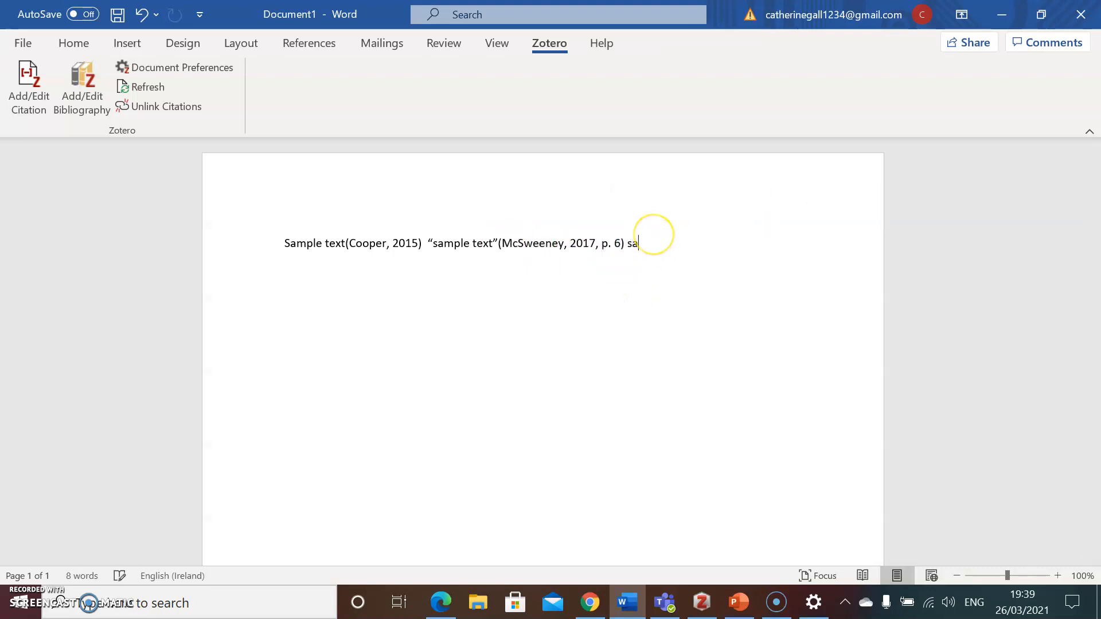
{"action": "type", "text": "mple text"}
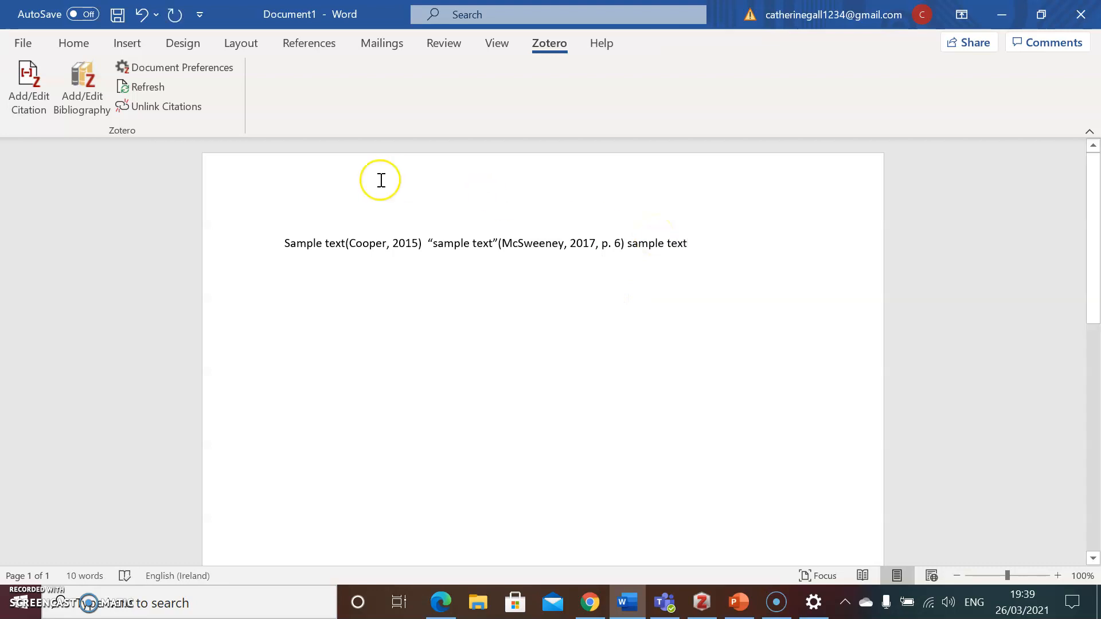
{"action": "left_click", "coordinate": [38, 105]}
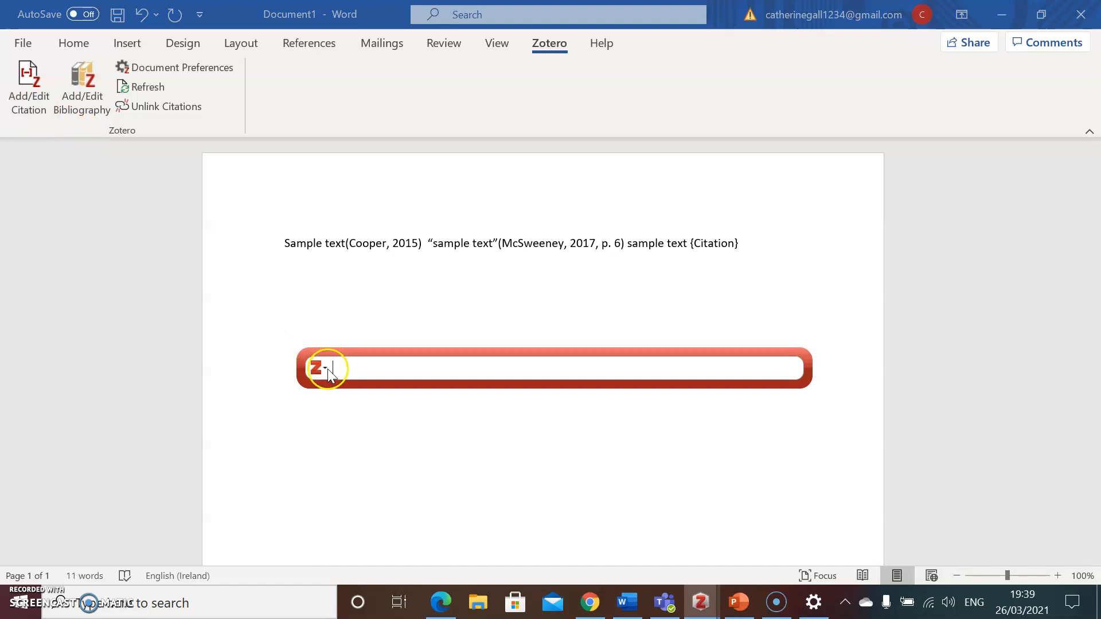
{"action": "left_click", "coordinate": [325, 369]}
{"action": "left_click", "coordinate": [351, 406]}
{"action": "left_click", "coordinate": [401, 316]}
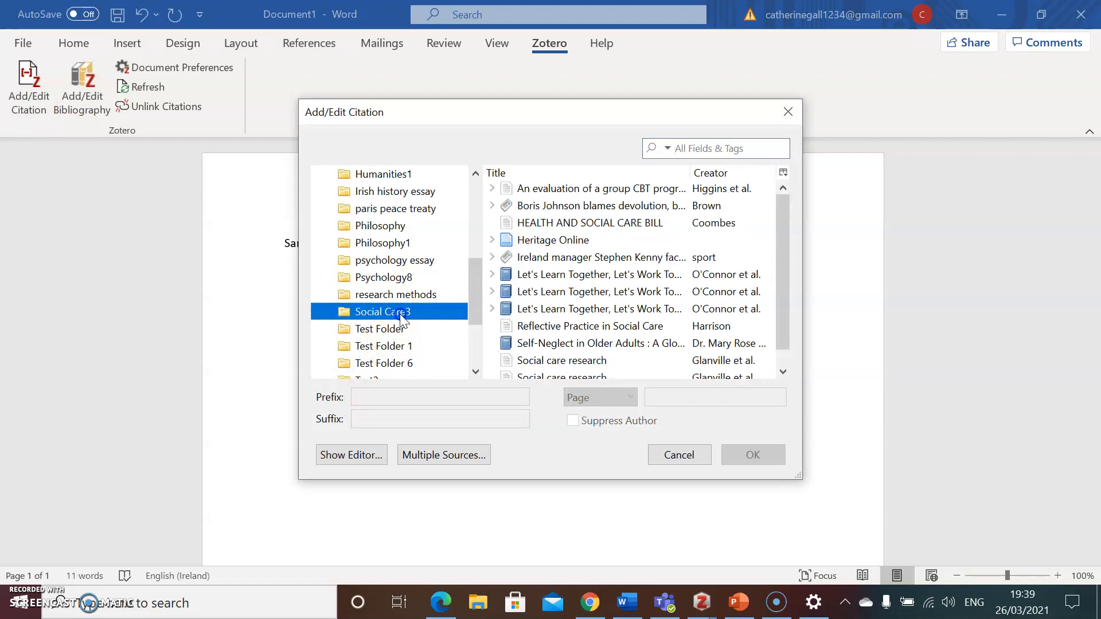
{"action": "left_click", "coordinate": [548, 294]}
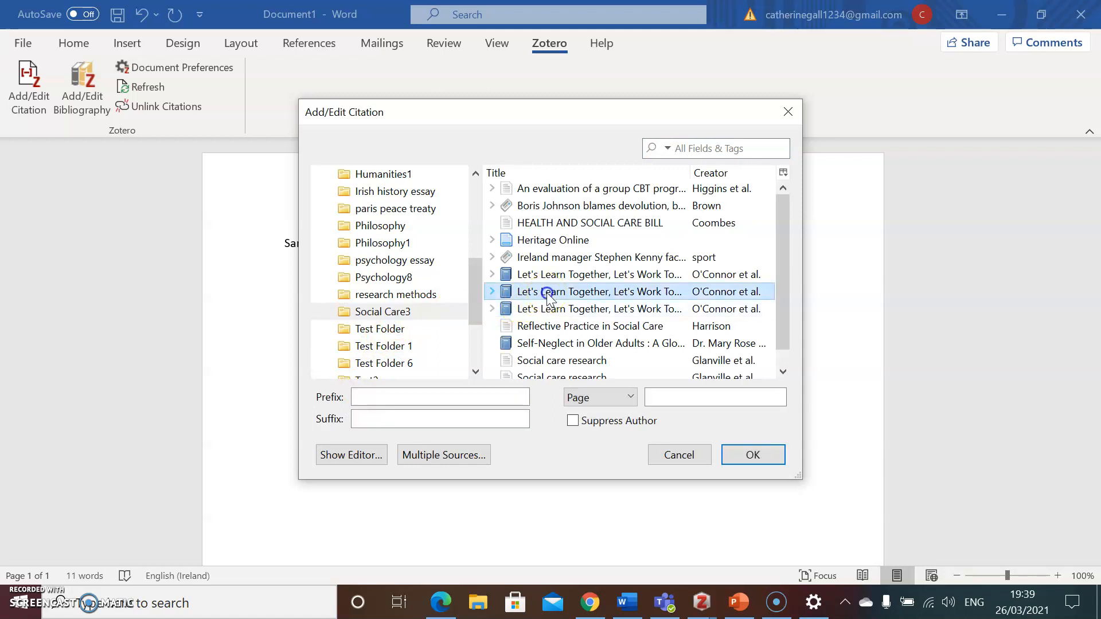
{"action": "left_click", "coordinate": [781, 455]}
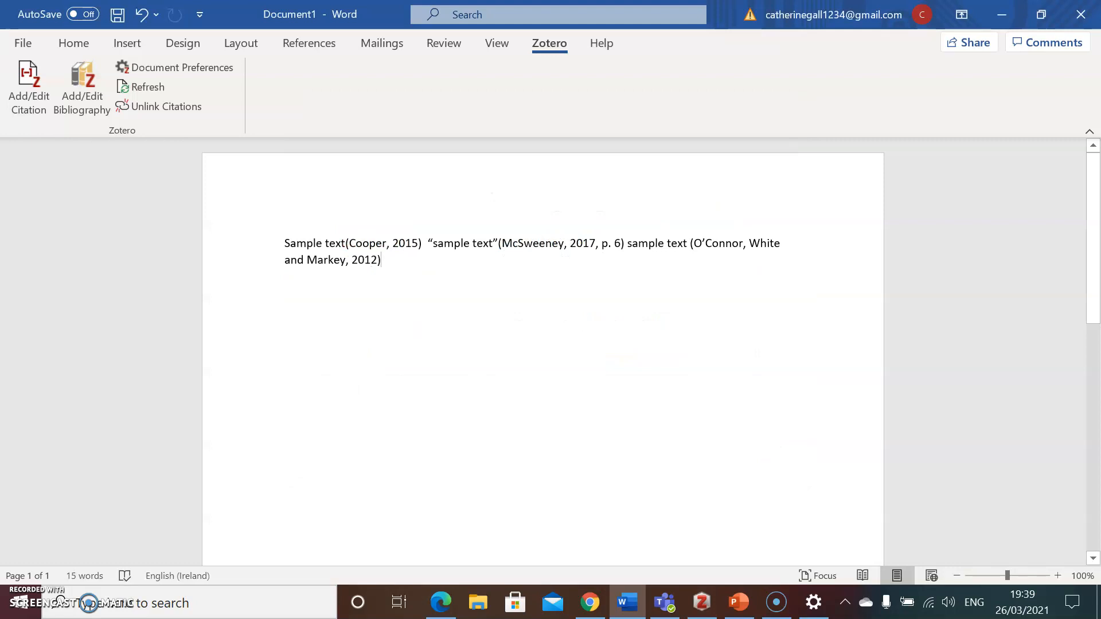
- Insert the Zotero bibliography two lines below the cited text
{"action": "key", "text": "Return"}
{"action": "key", "text": "Return"}
{"action": "left_click", "coordinate": [86, 106]}
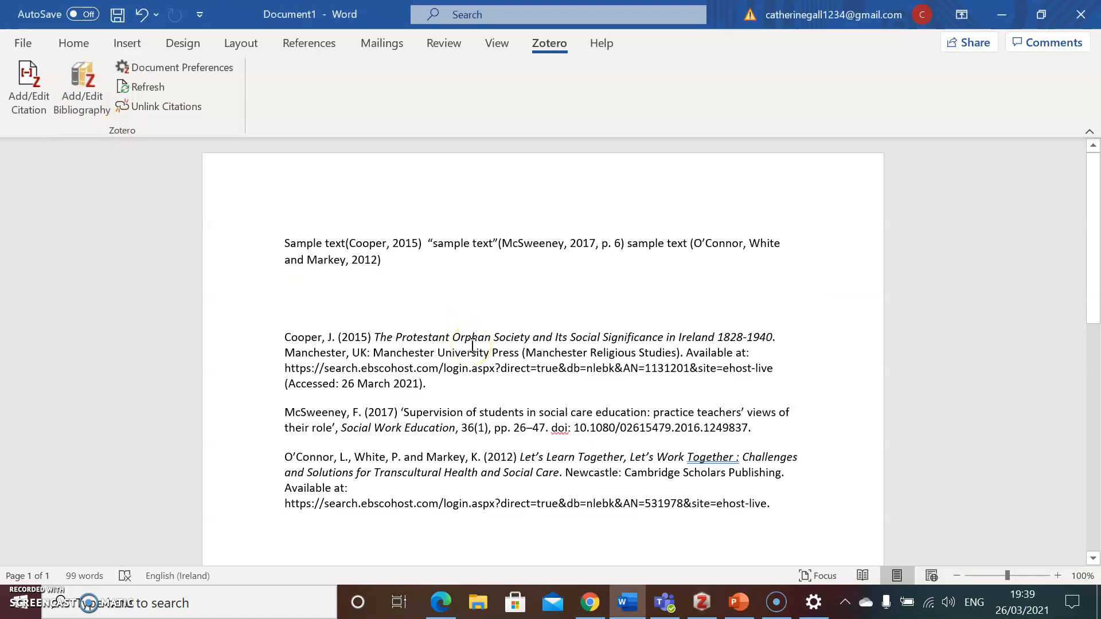
{"action": "left_click_drag", "start_coordinate": [285, 338], "coordinate": [310, 339]}
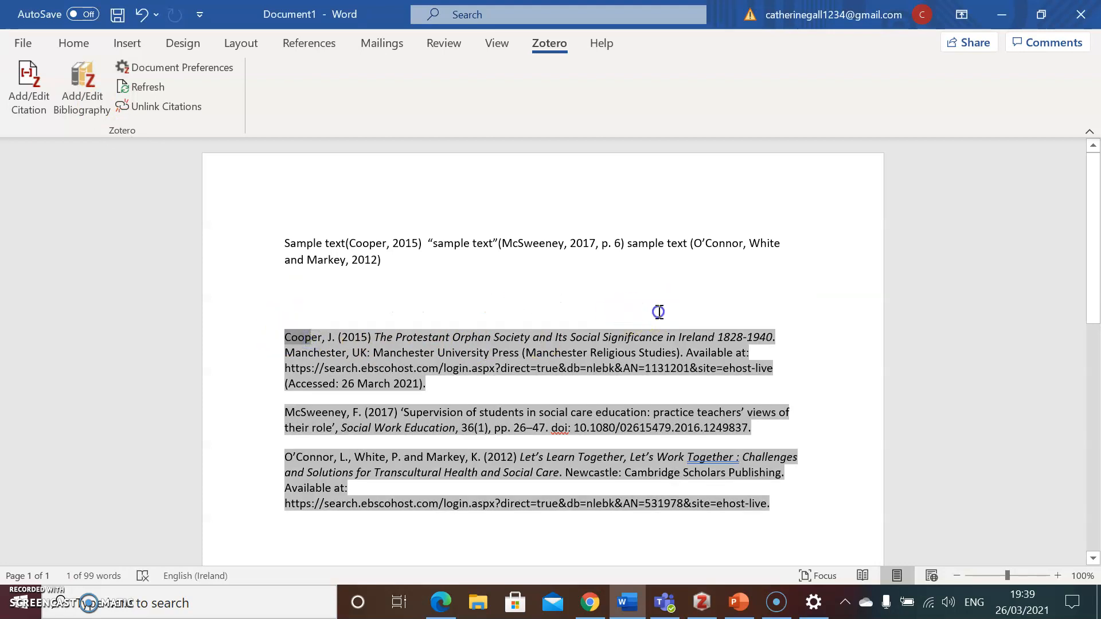
{"action": "left_click", "coordinate": [658, 312]}
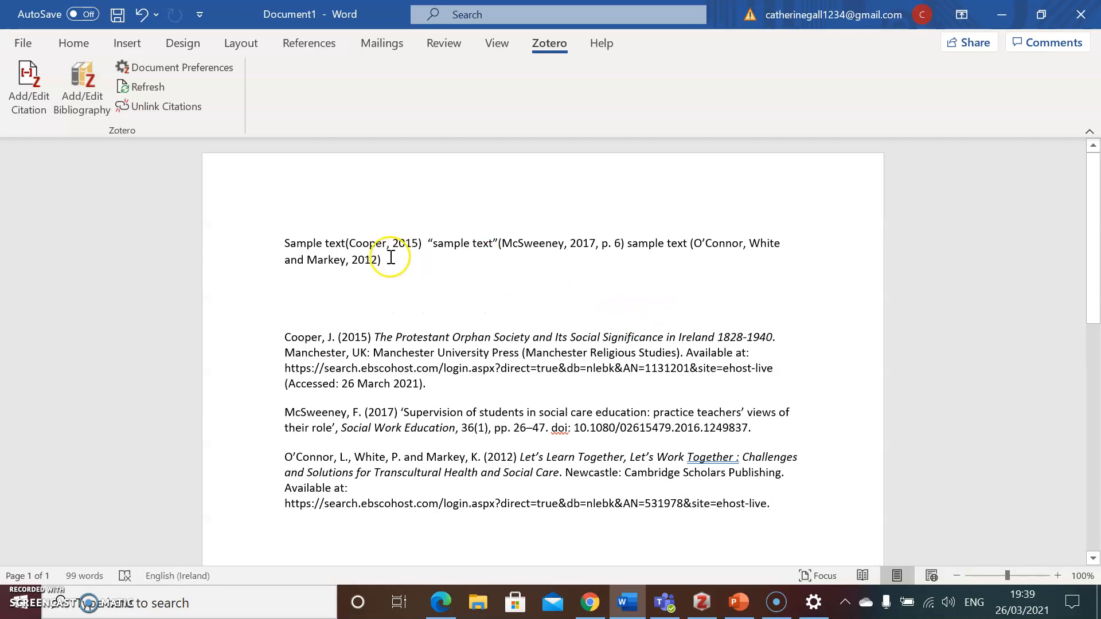
- Add HEALTH AND SOCIAL CARE BILL from Social Care3 and the second Heraclitus and Thales' book from Philosophy1 to the bibliography as uncited references
{"action": "left_click", "coordinate": [85, 106]}
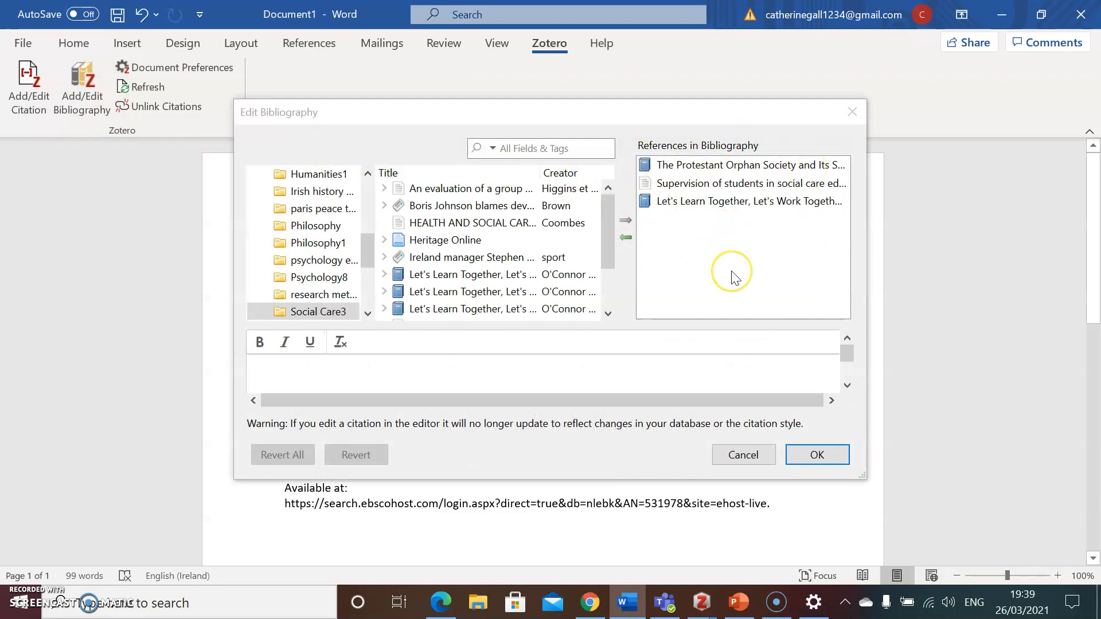
{"action": "left_click", "coordinate": [483, 225]}
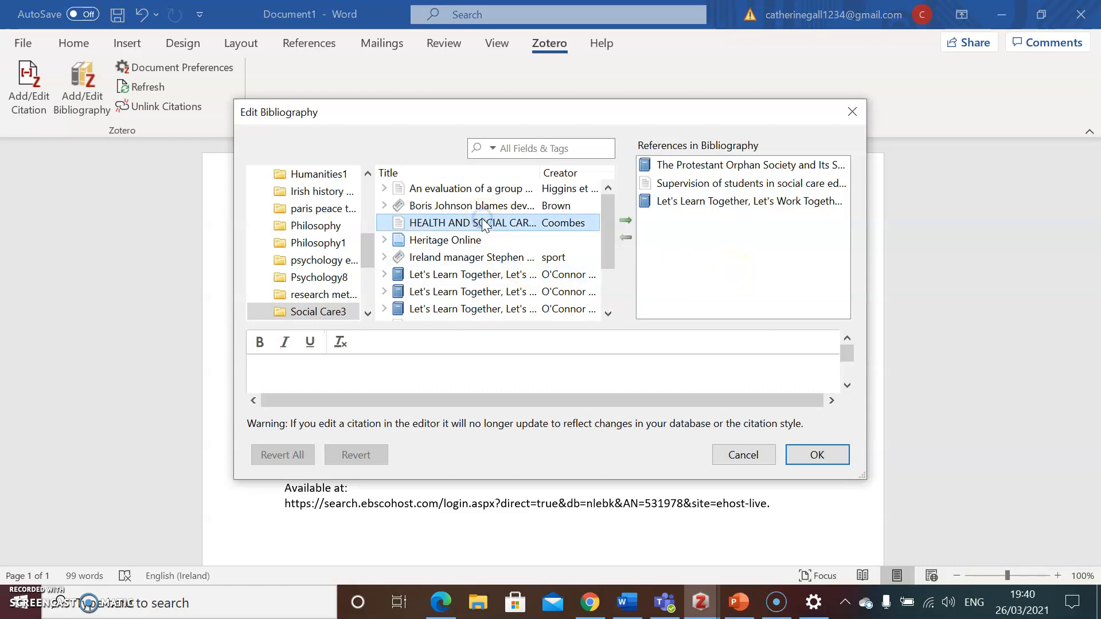
{"action": "left_click", "coordinate": [625, 222]}
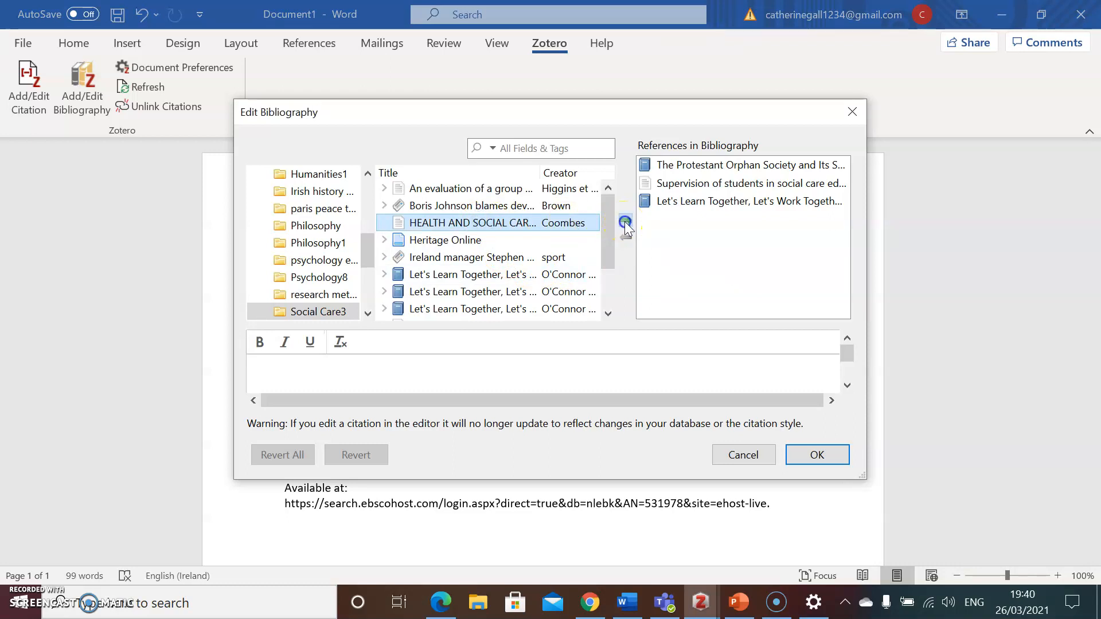
{"action": "left_click", "coordinate": [328, 245]}
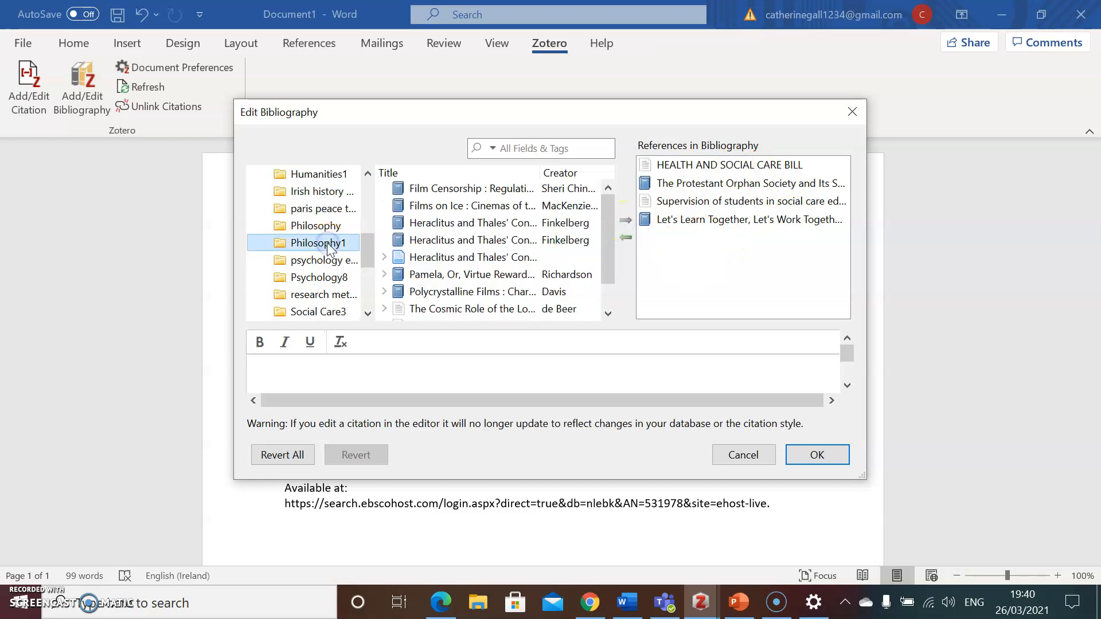
{"action": "left_click", "coordinate": [424, 244]}
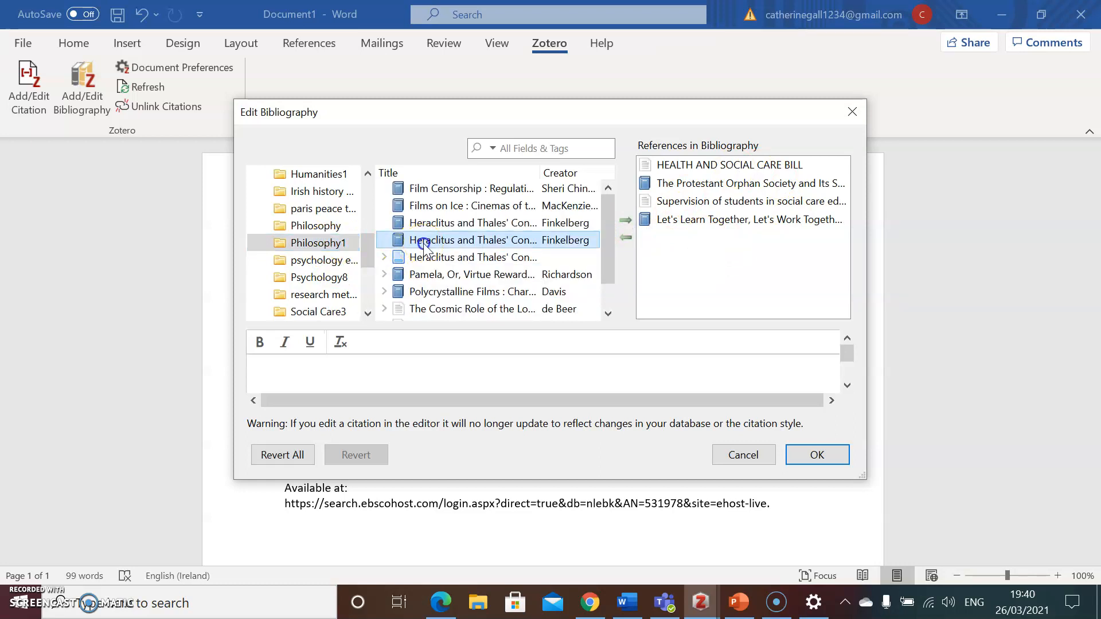
{"action": "left_click", "coordinate": [627, 220]}
{"action": "left_click", "coordinate": [817, 456]}
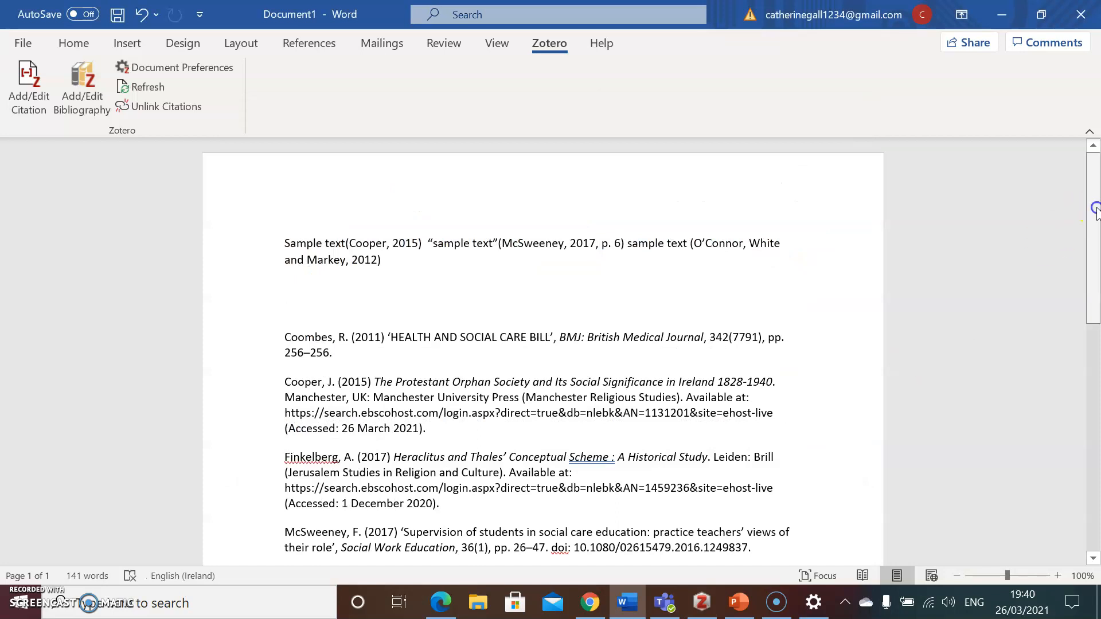
{"action": "scroll", "coordinate": [1094, 274], "scroll_direction": "down", "scroll_amount": 5}
{"action": "left_click_drag", "start_coordinate": [1096, 274], "coordinate": [1094, 245]}
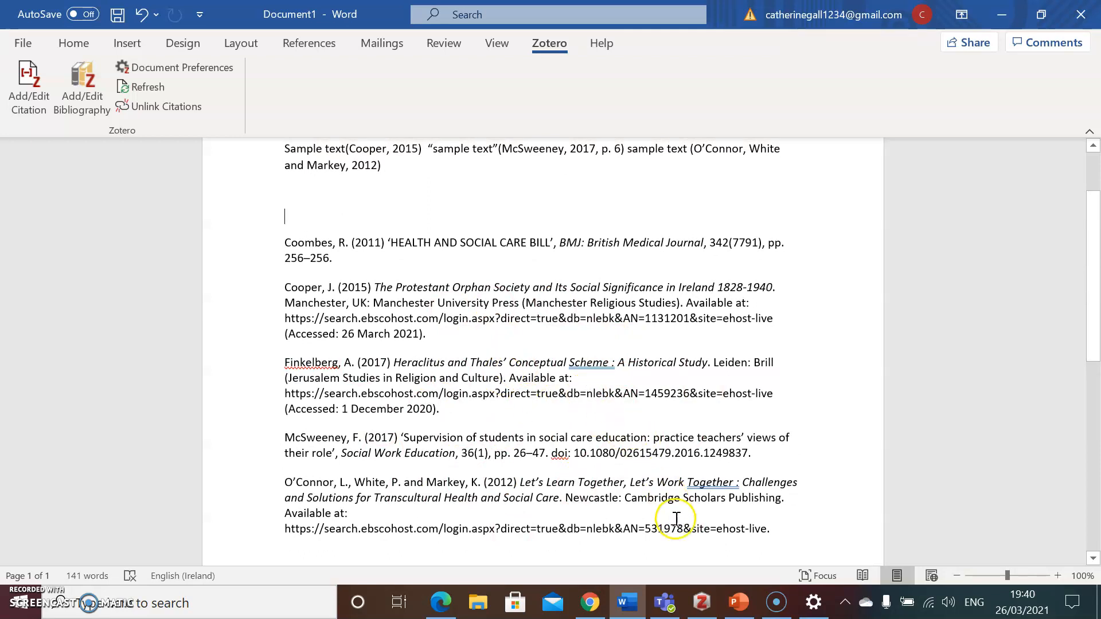
- Switch to Zotero, review the Microsoft Word add-in option under the Cite preferences for word processors, and close the preferences
{"action": "left_click", "coordinate": [701, 603]}
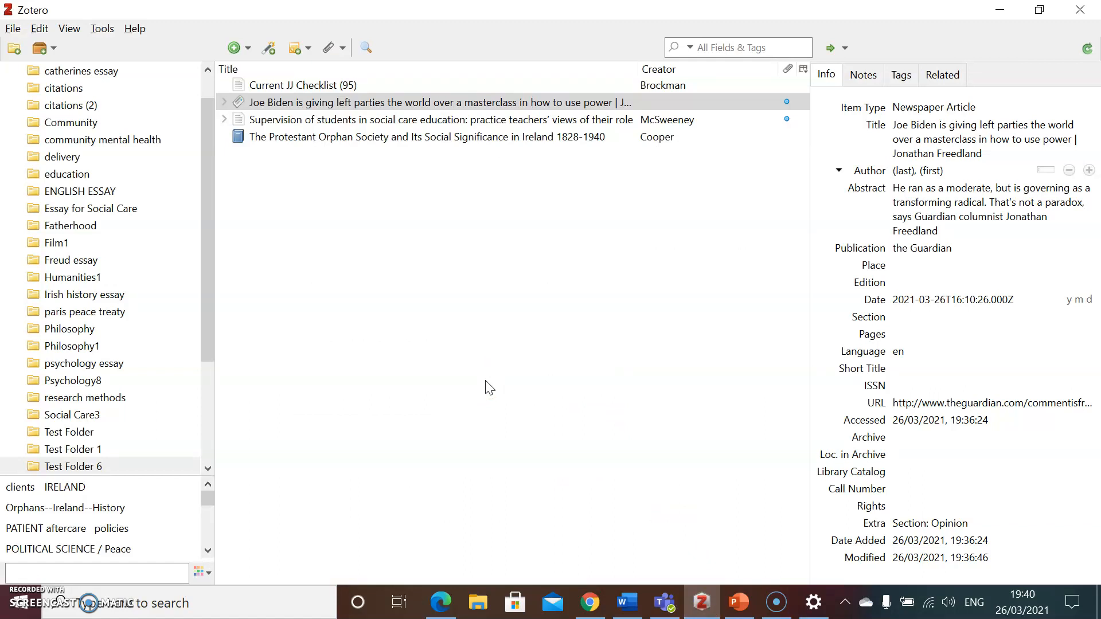
{"action": "left_click", "coordinate": [41, 29]}
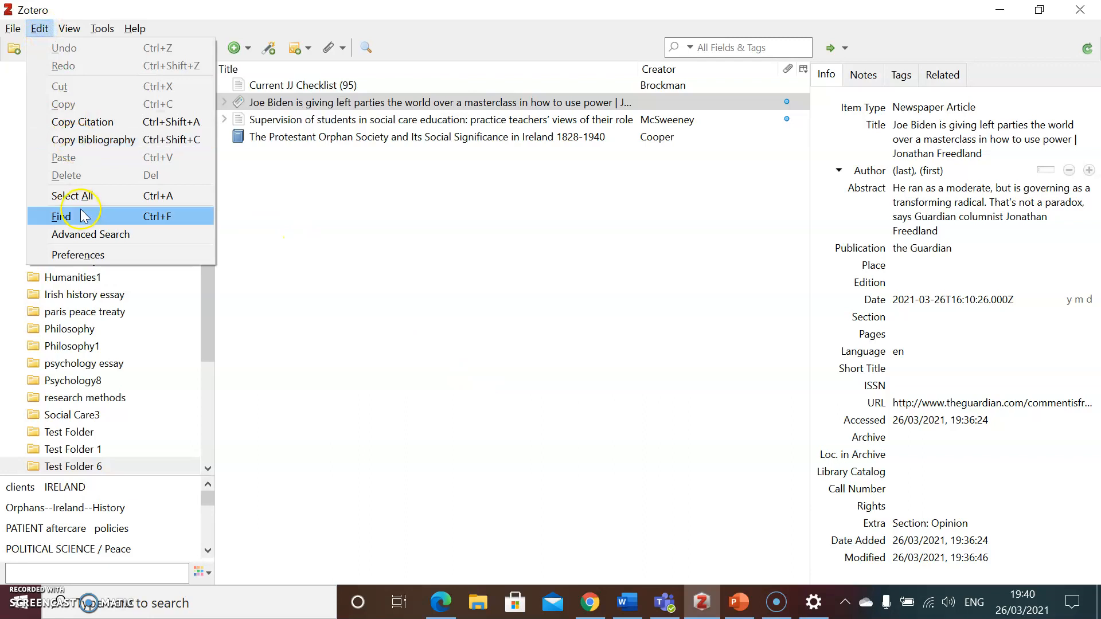
{"action": "left_click", "coordinate": [96, 255]}
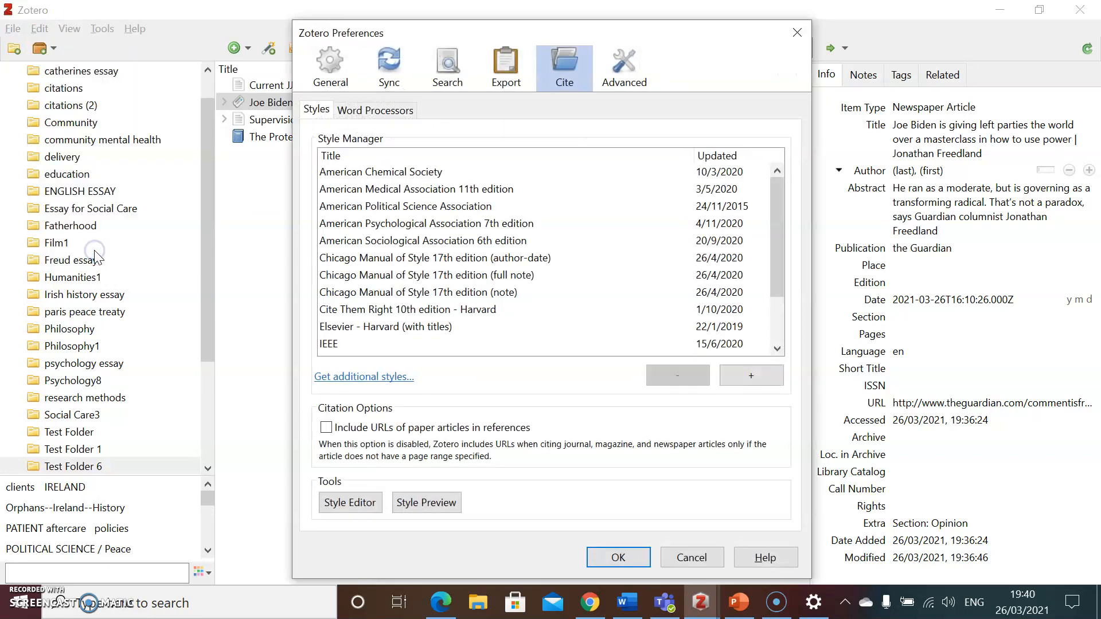
{"action": "left_click", "coordinate": [564, 69]}
{"action": "left_click", "coordinate": [408, 113]}
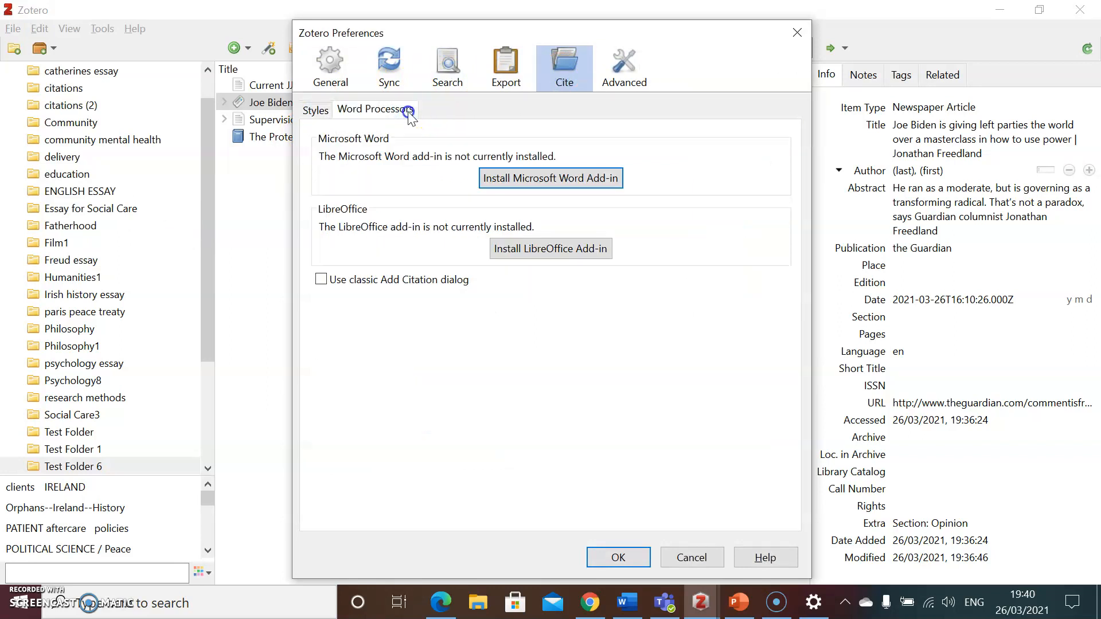
{"action": "left_click", "coordinate": [488, 178]}
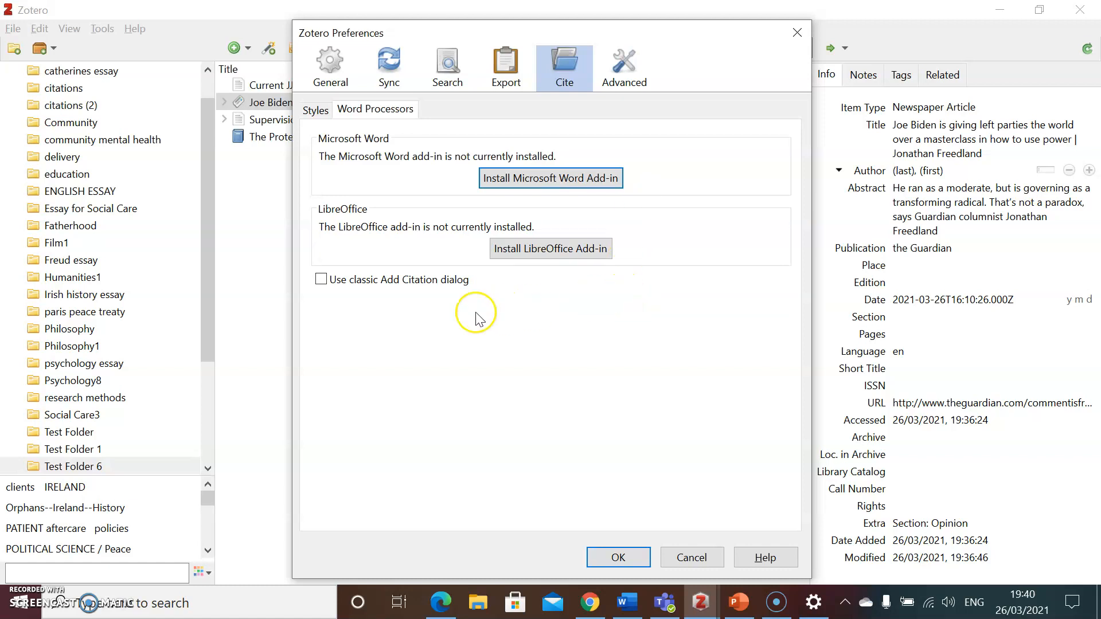
{"action": "left_click", "coordinate": [618, 556]}
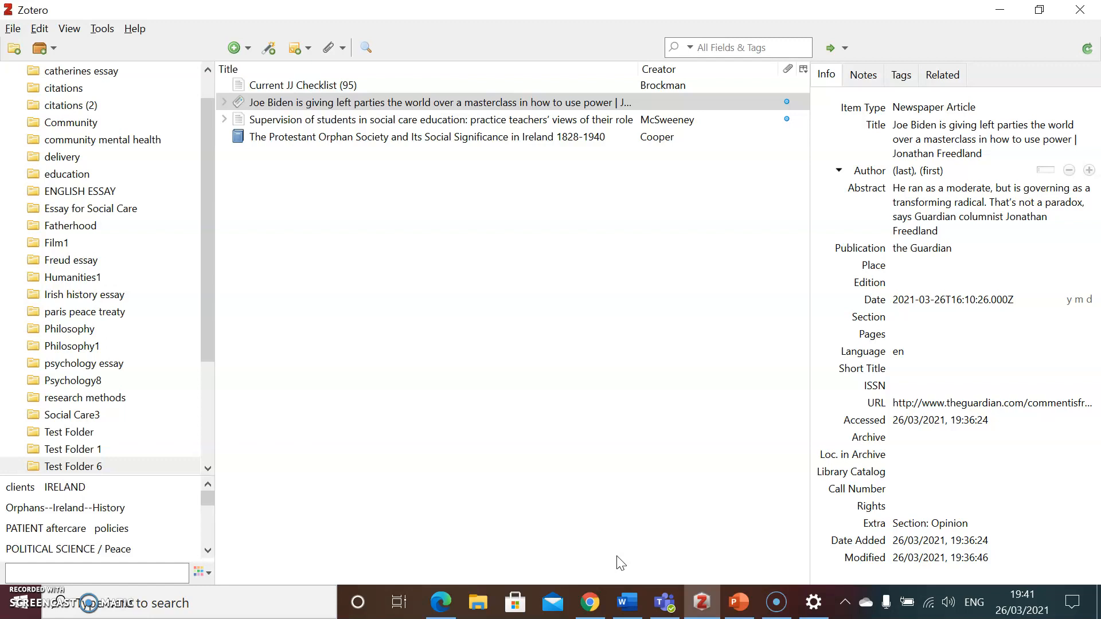
{"action": "left_click", "coordinate": [778, 602]}
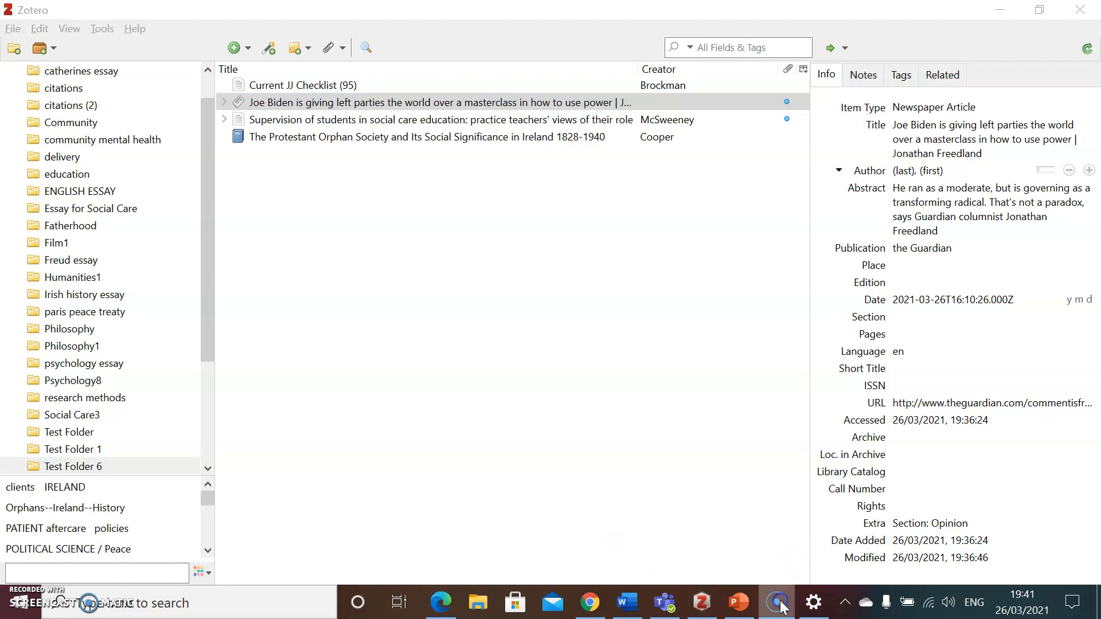